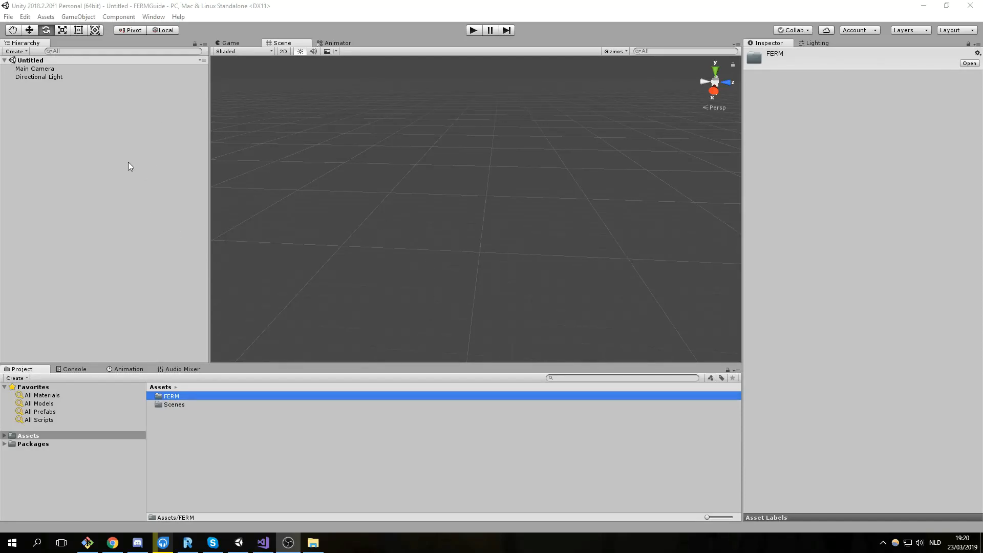
Open the FERM folder under Assets to reveal _Materials, _Shaders, Examples, Icons and Scripting.
left_click(184, 404)
double_click(180, 397)
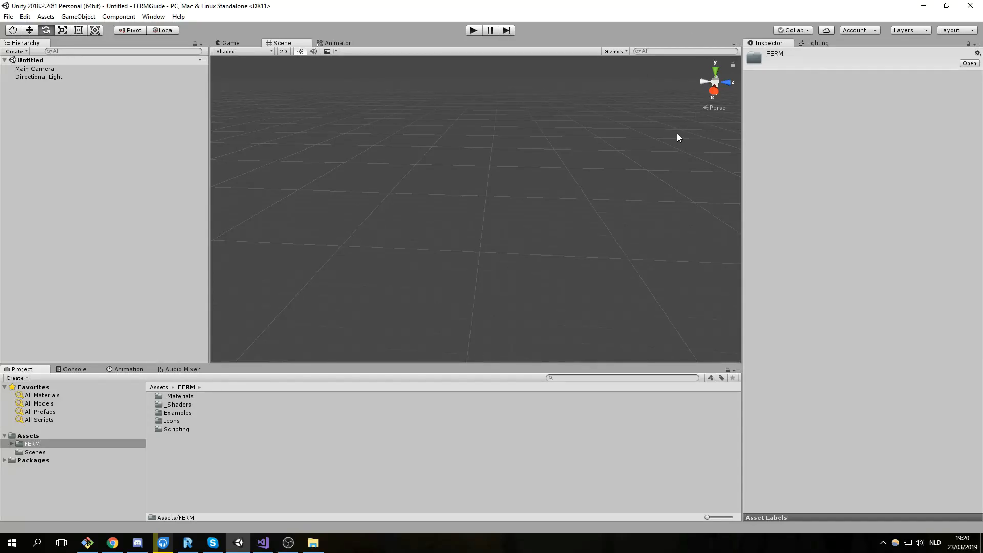
Create an unlit FERM object, FERM_0001, via GameObject > FERM > Create Unlit and orbit around it.
left_click(77, 17)
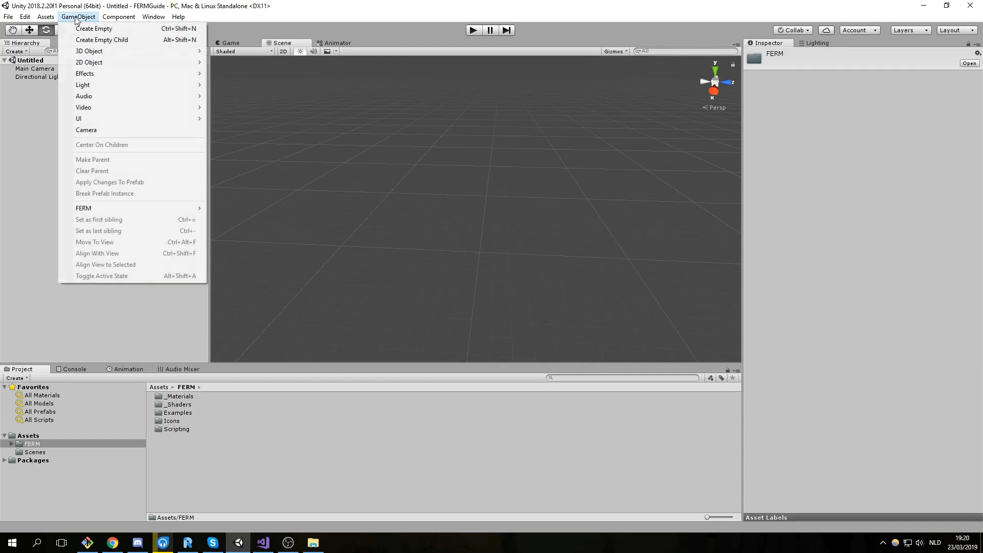
mouse_move(113, 207)
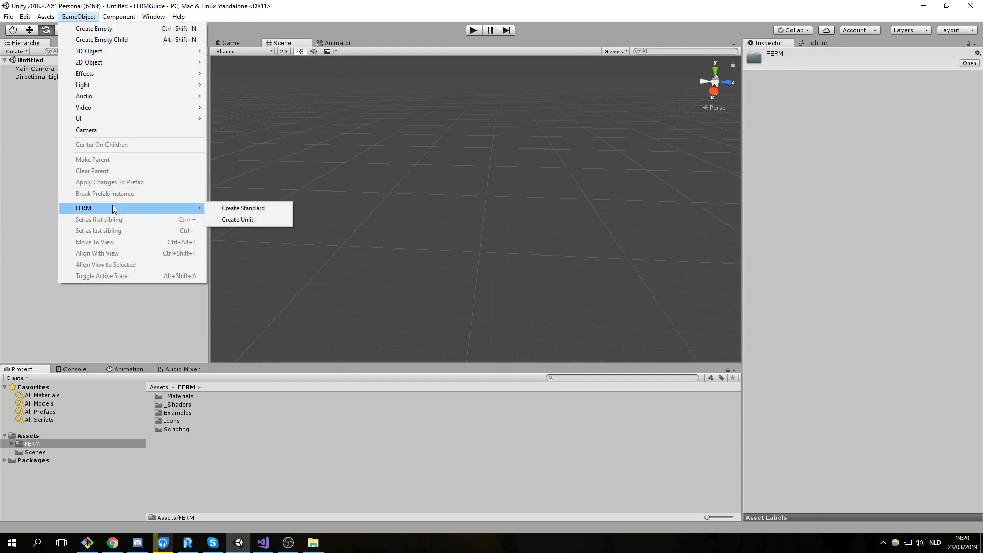
left_click(272, 219)
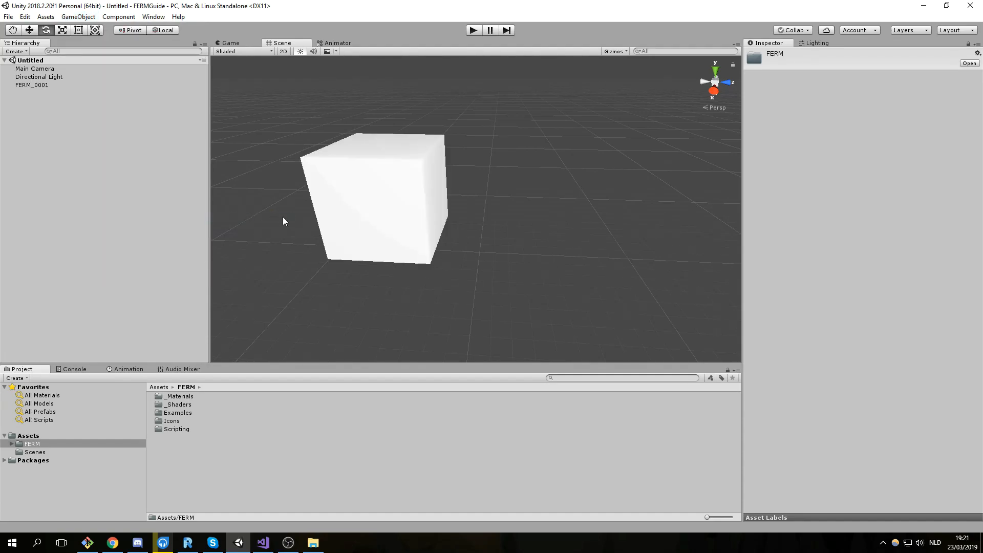
left_click_drag(345, 186, 511, 215, "alt")
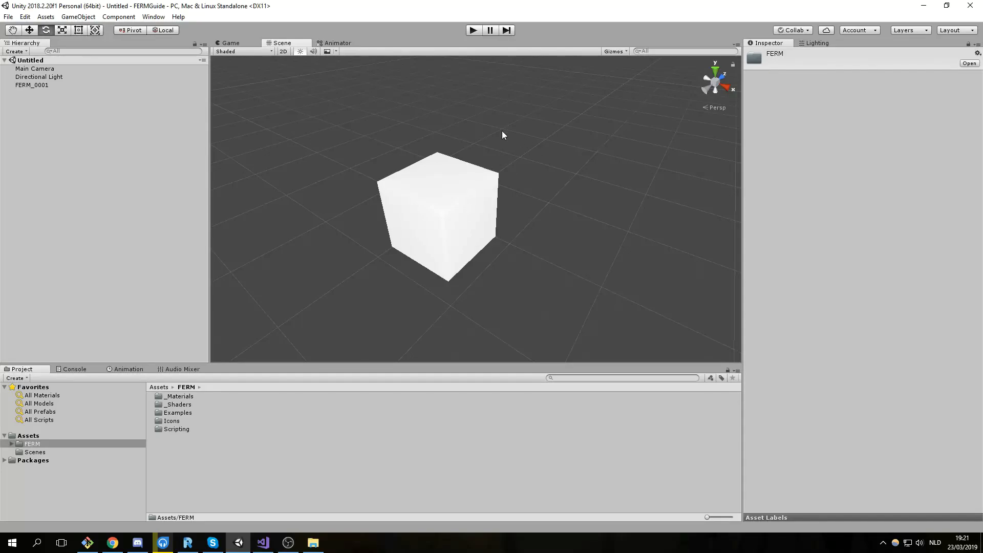
Create an empty child under FERM_0001 and name it Fractal.
left_click(32, 85)
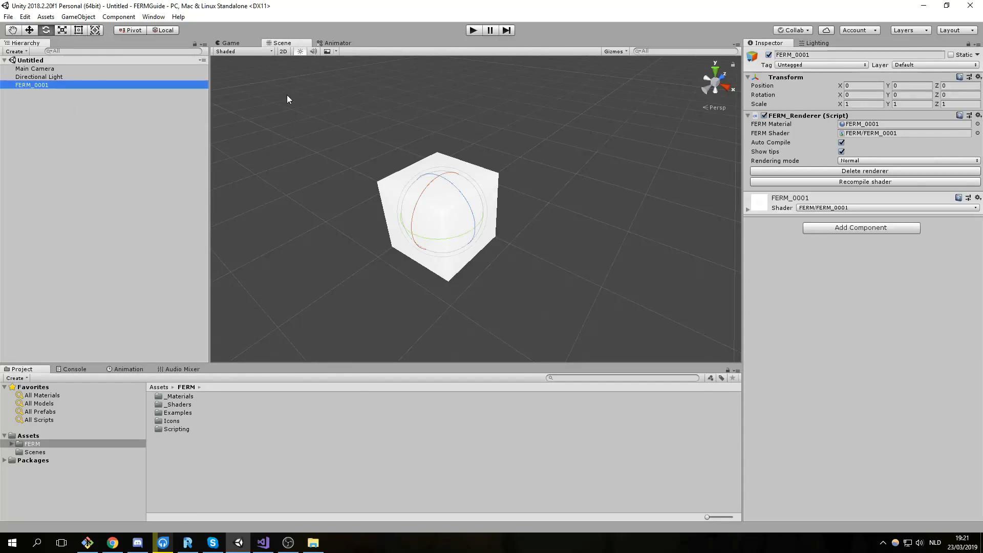
right_click(53, 85)
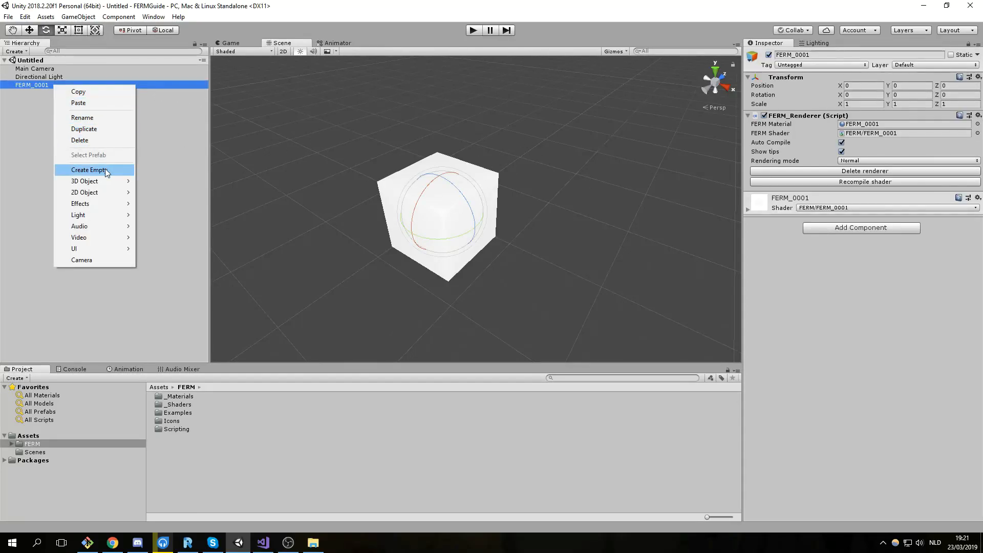
left_click(80, 169)
key("F2")
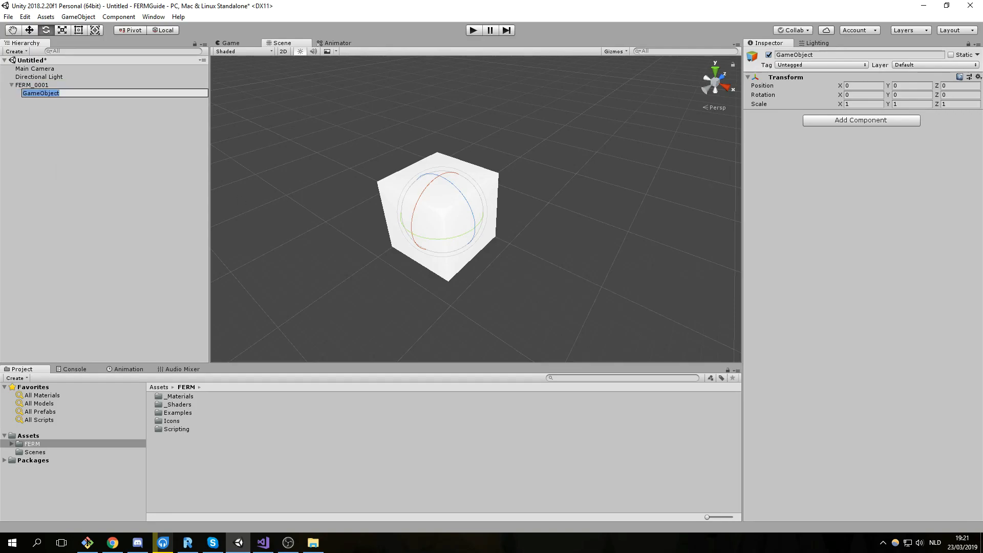
type("Fractal")
key("Return")
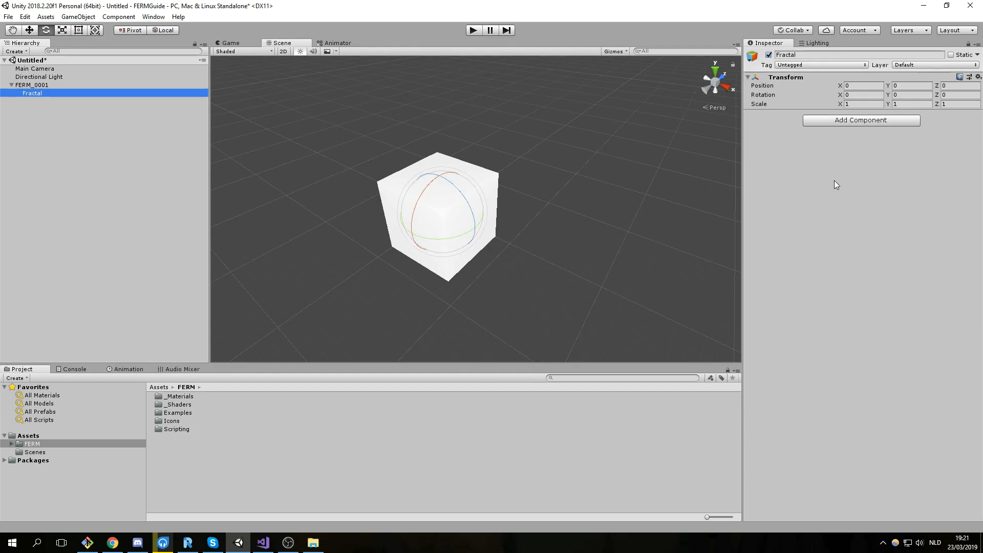
Add a FERM_Primitive component to Fractal and change its shape from Arch to Box.
left_click(857, 122)
type("primi")
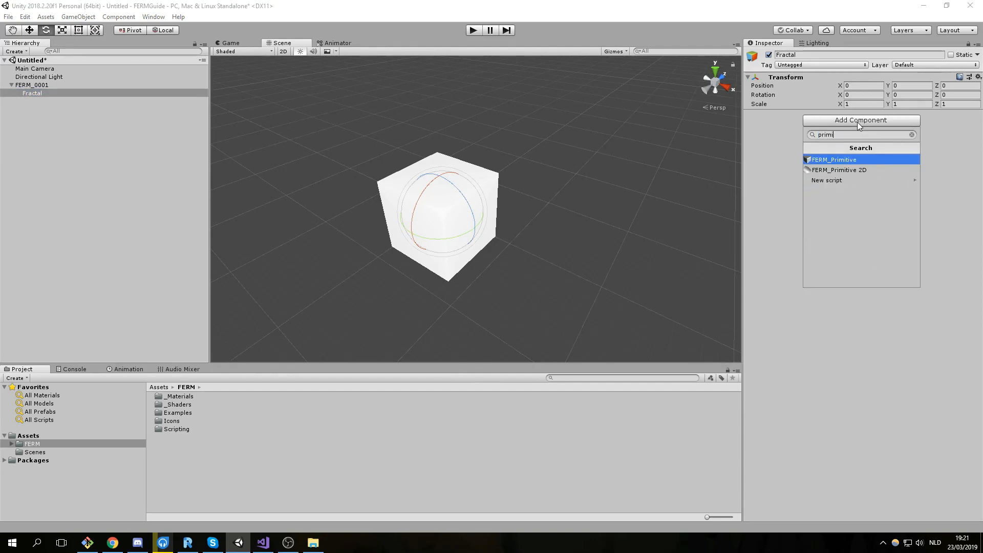
key("Return")
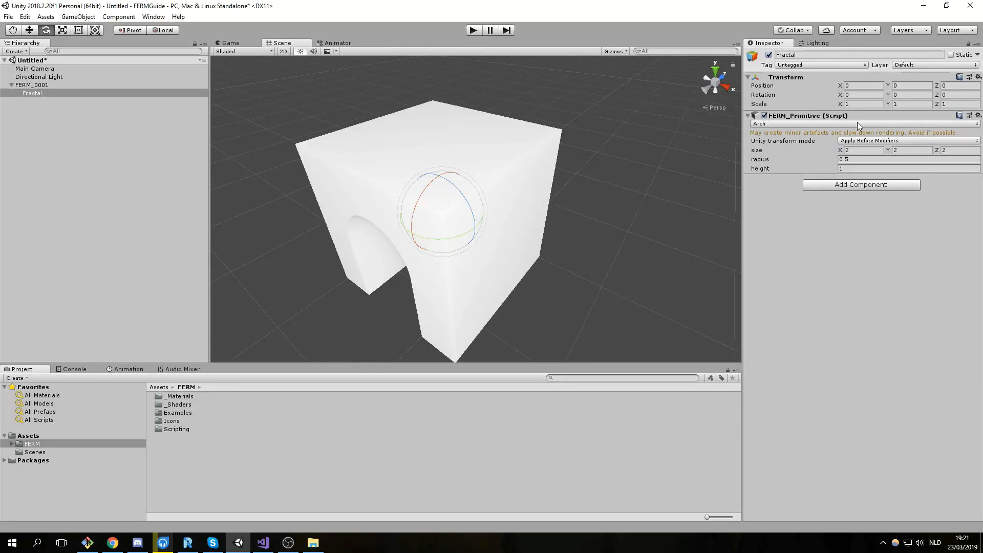
left_click(844, 124)
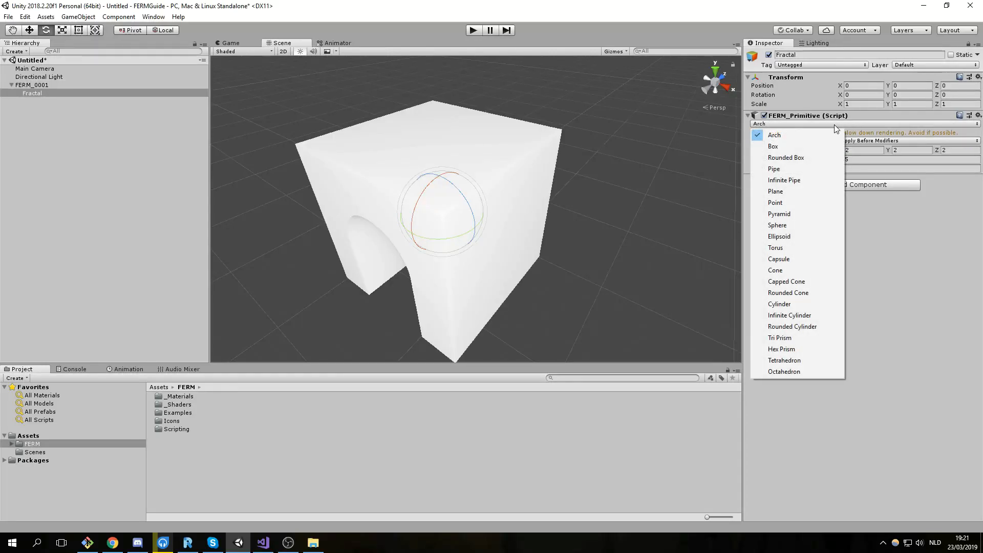
left_click(791, 147)
Orbit around the box, test-move it with the Move tool, then undo back to the origin.
key("a")
right_click_drag(405, 177, 489, 175)
right_click_drag(327, 232, 241, 225)
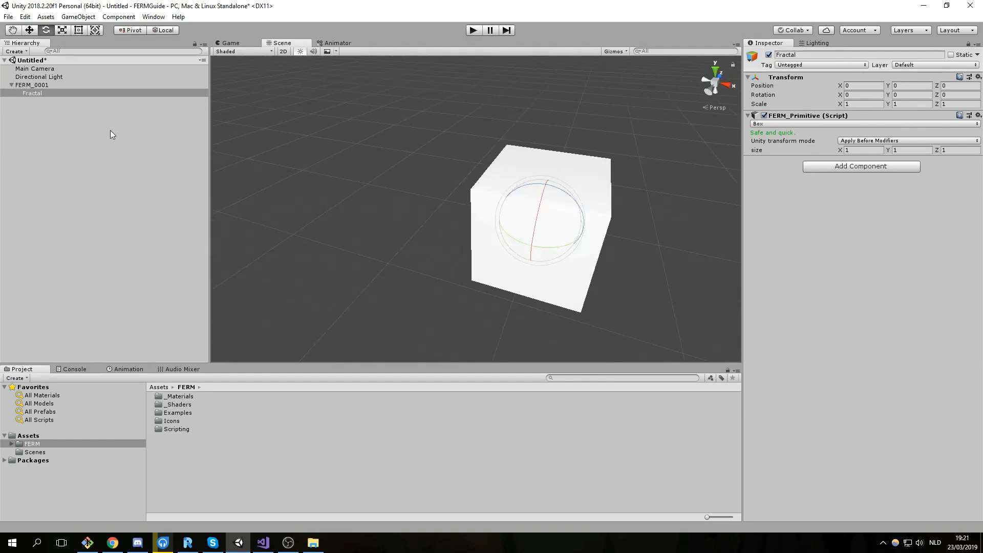
middle_click_drag(530, 193, 478, 199)
scroll(489, 207, "down", 2)
right_click_drag(491, 208, 460, 207)
middle_click_drag(484, 207, 444, 206)
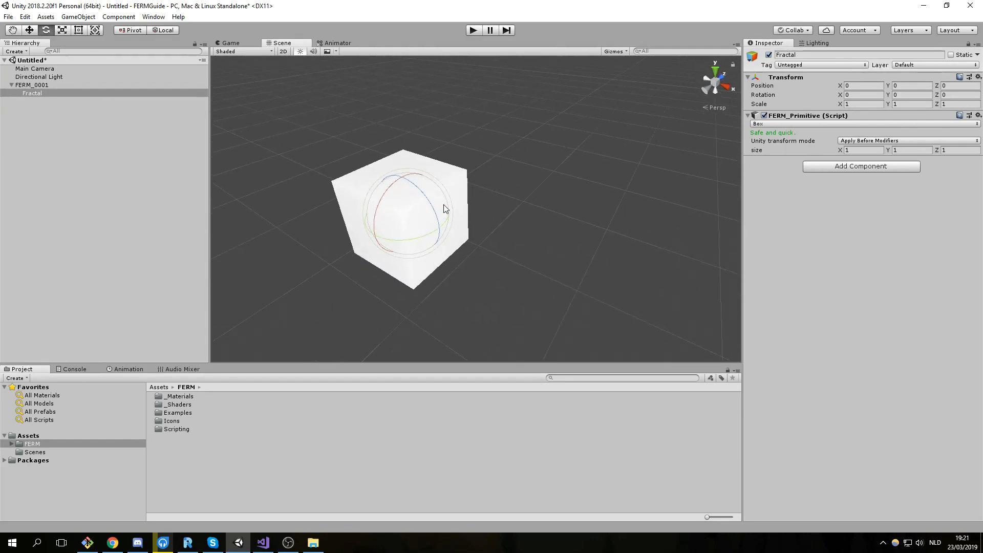
scroll(438, 212, "up", 2)
right_click_drag(403, 200, 378, 197)
left_click(28, 32)
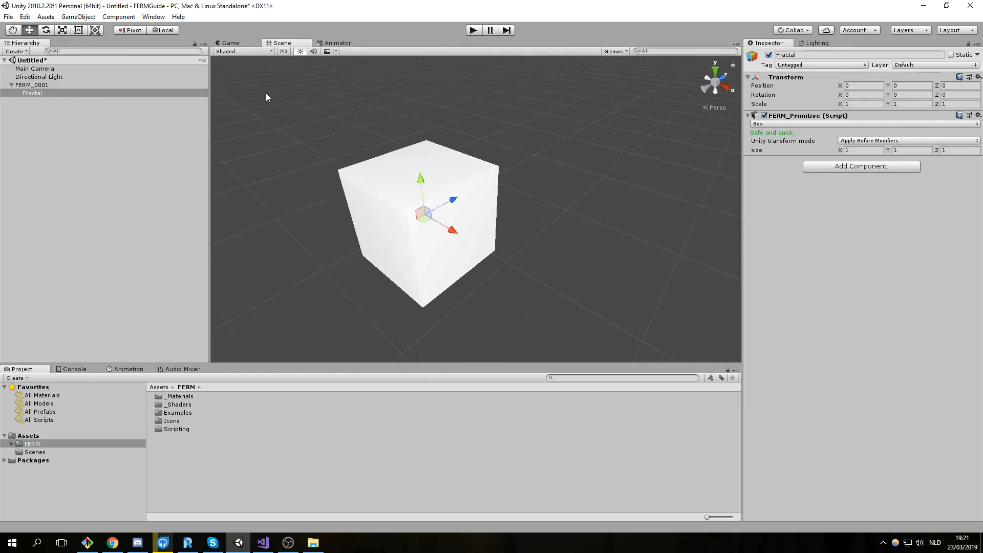
left_click_drag(427, 220, 464, 227)
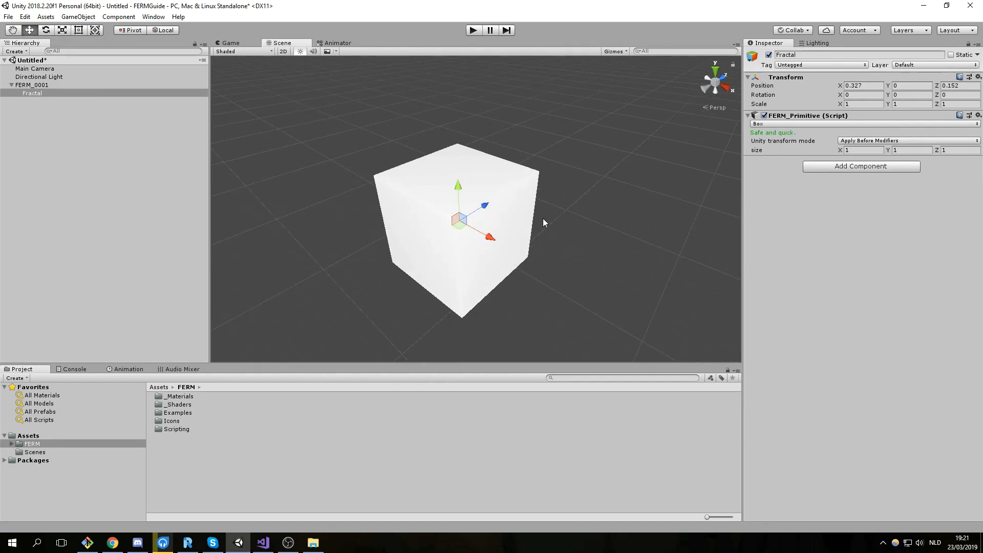
key("ctrl+z")
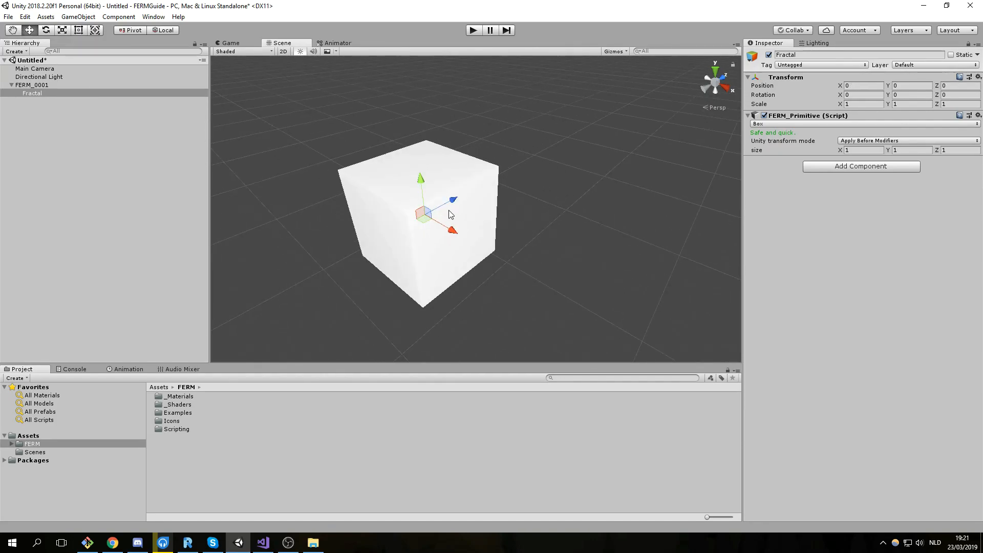
Add a FERM_Modifier to Fractal set to Transform with scale 0.5.
left_click(851, 170)
type("mod")
key("Return")
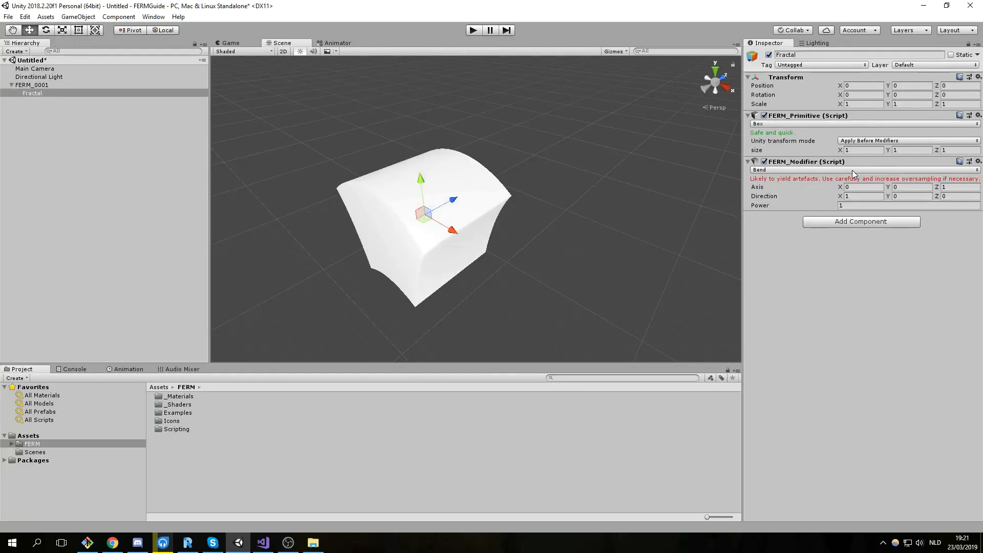
left_click(779, 170)
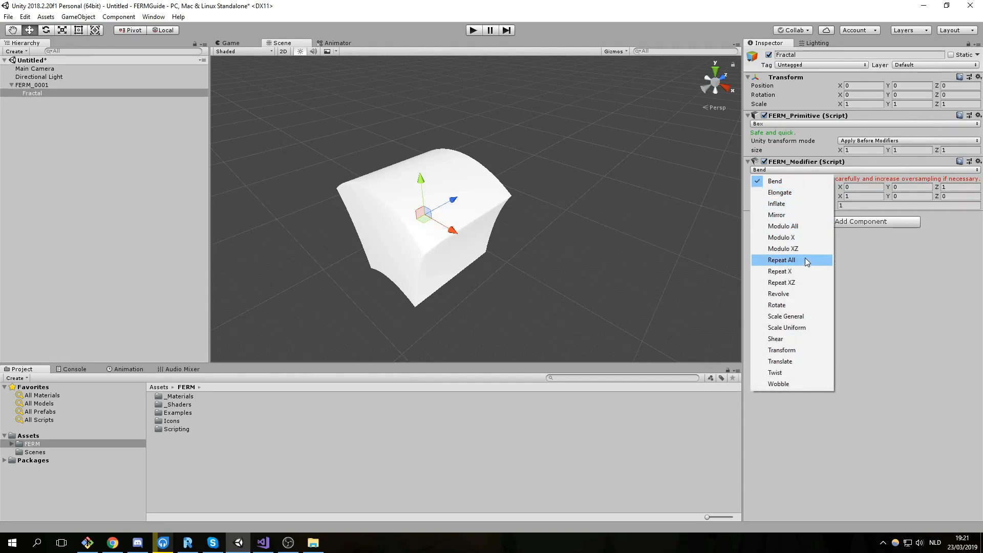
left_click(789, 351)
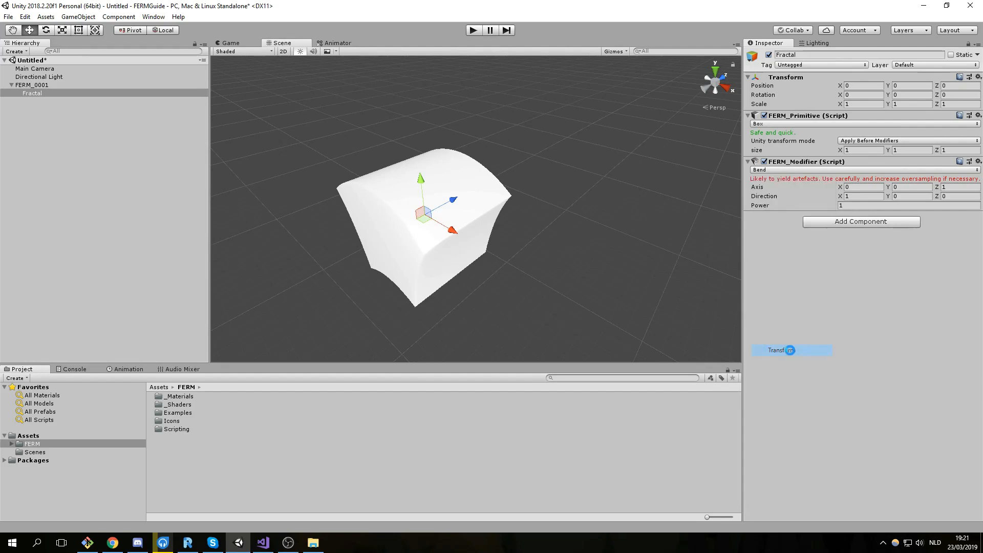
left_click(856, 205)
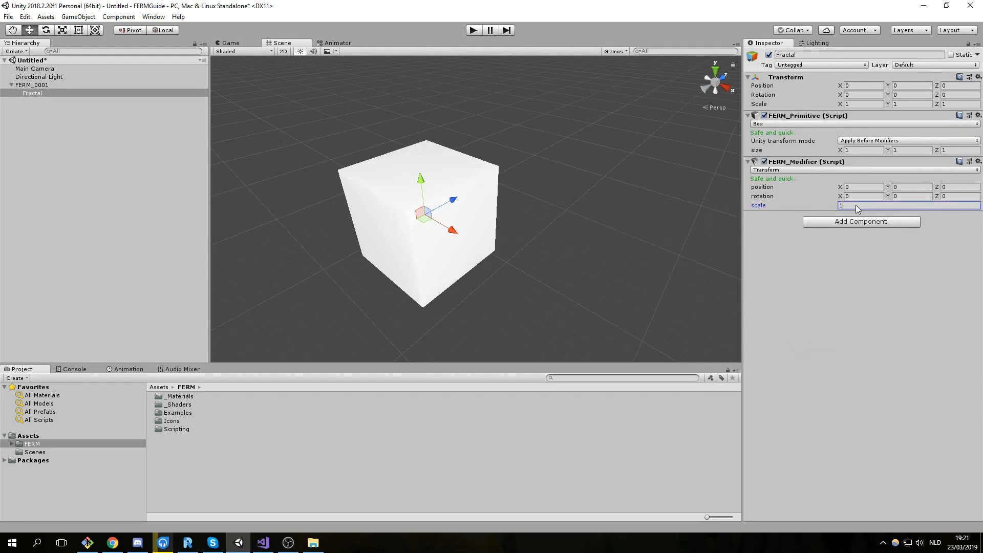
type(".5")
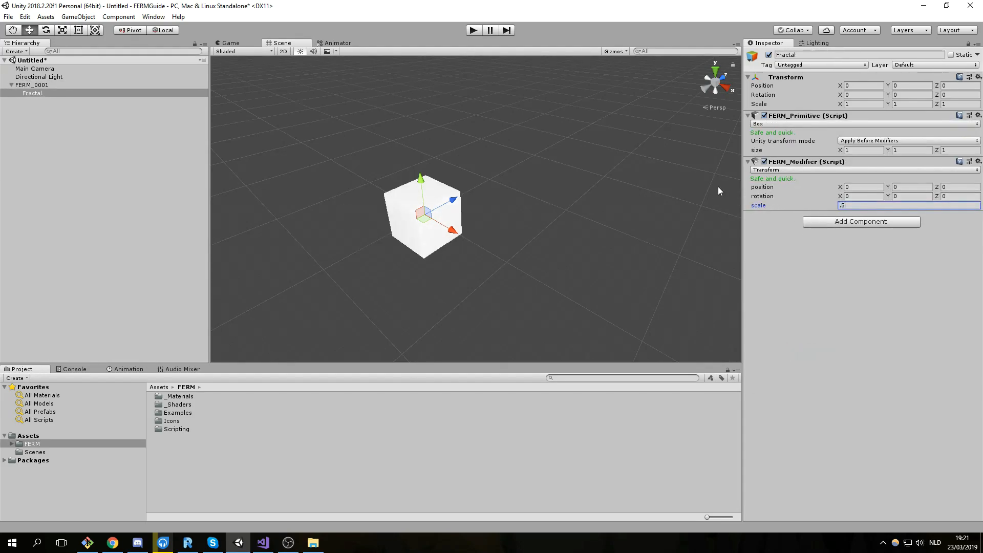
Set the Transform modifier's position to -0.25 on X, Y and Z.
left_click_drag(840, 187, 838, 188)
left_click(843, 188)
type("-0.5")
middle_click_drag(488, 164, 532, 203)
scroll(533, 205, "up", 4)
left_click_drag(520, 221, 583, 228, "alt")
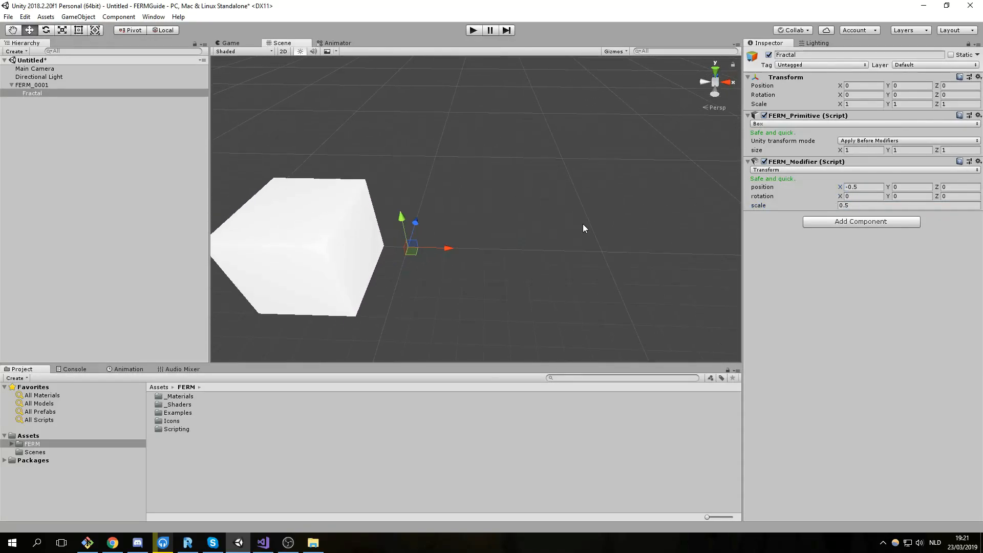
scroll(583, 228, "down", 3)
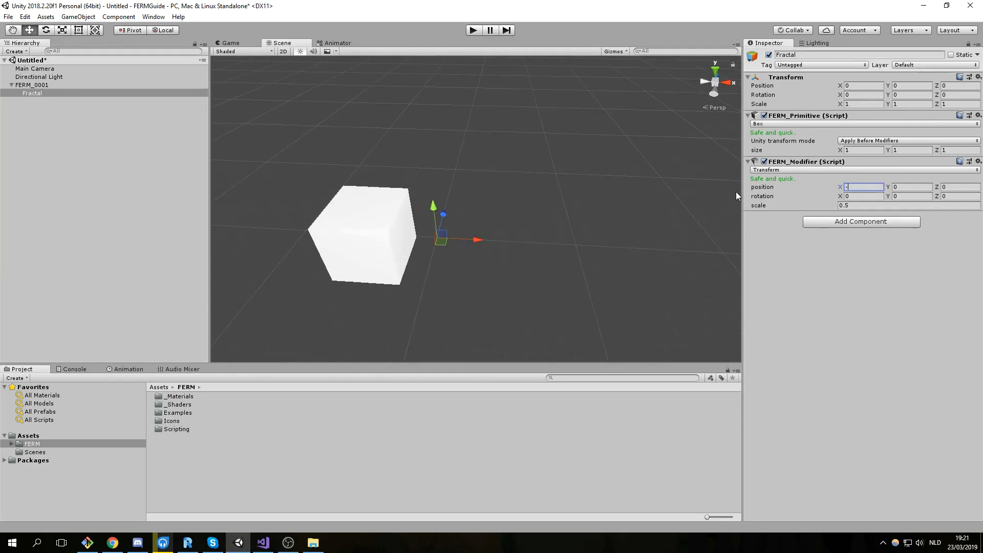
type("-0.25")
left_click(908, 188)
type("-0.25")
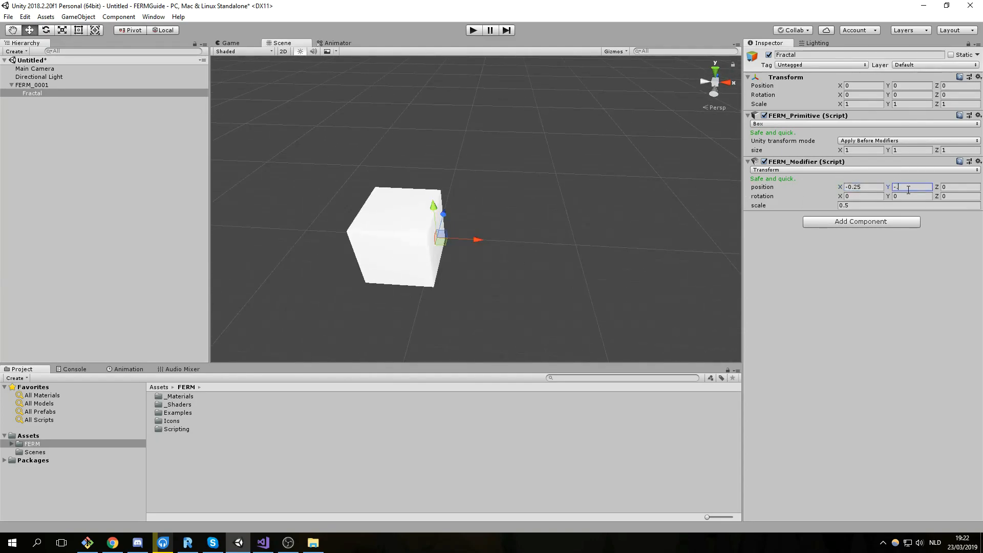
left_click(943, 187)
type("-.25")
Recentre the view and toggle the modifier off and on to compare the shrunken cube.
left_click_drag(565, 231, 454, 231, "alt")
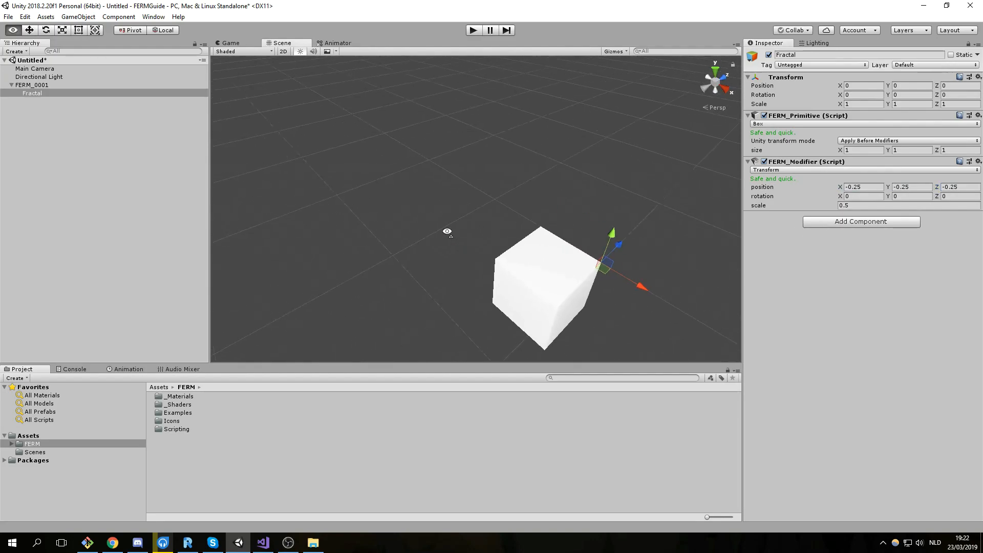
middle_click_drag(471, 226, 430, 213)
scroll(430, 214, "up", 4)
middle_click_drag(535, 246, 494, 210)
scroll(465, 199, "down", 4)
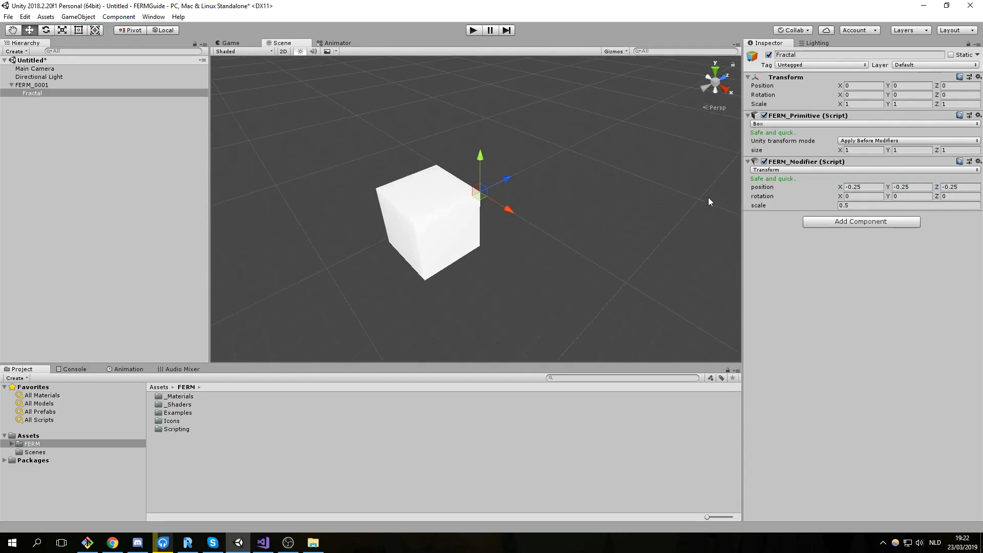
left_click(764, 161)
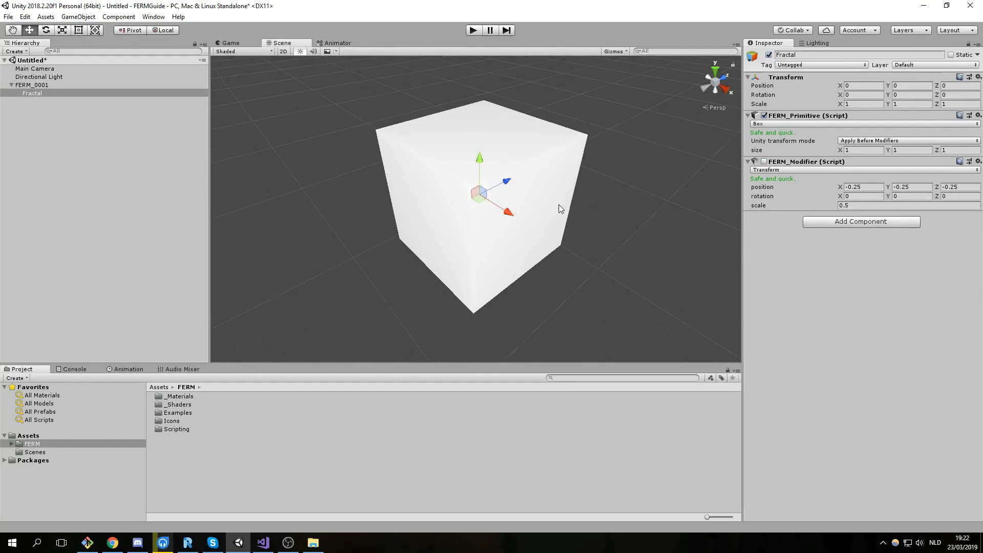
left_click(763, 161)
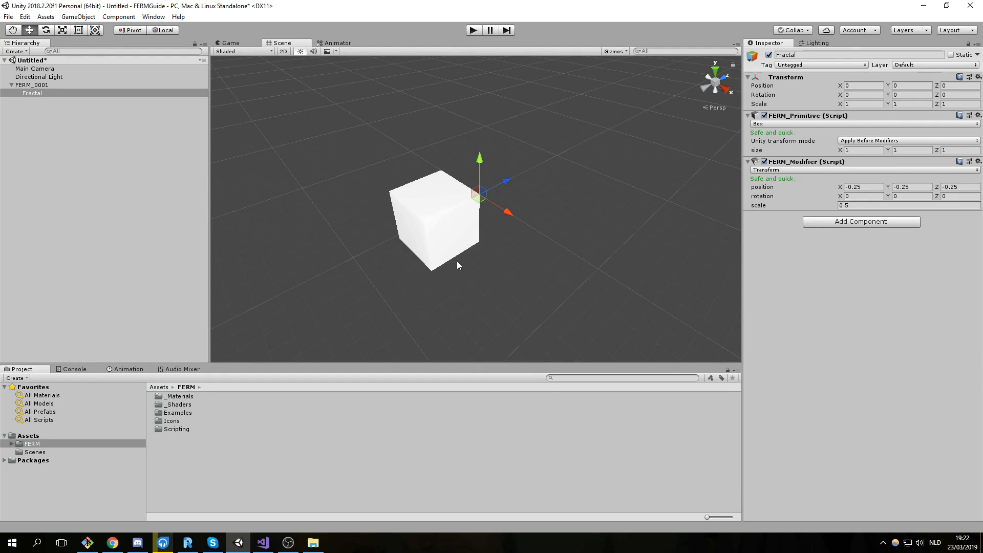
Add another FERM_Modifier to Fractal and set its type to Mirror.
left_click(831, 221)
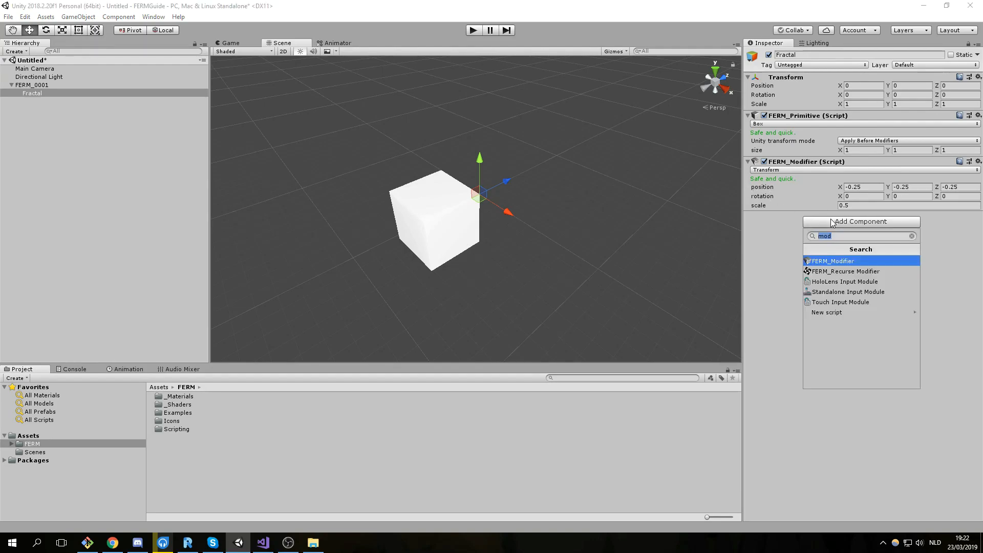
key("Return")
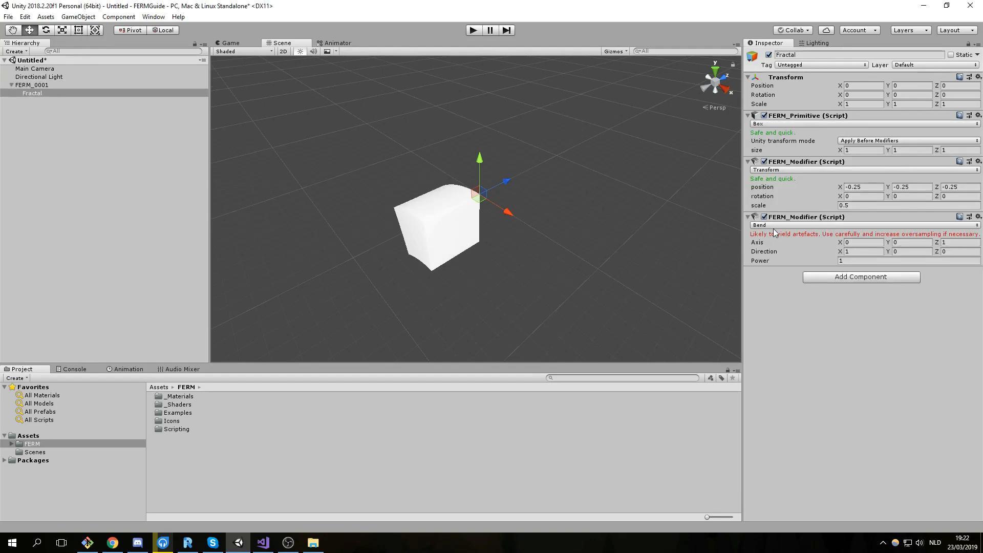
left_click(817, 225)
left_click(784, 270)
scroll(579, 253, "down", 4)
middle_click_drag(477, 237, 540, 244)
scroll(541, 243, "up", 5)
right_click_drag(541, 245, 576, 251)
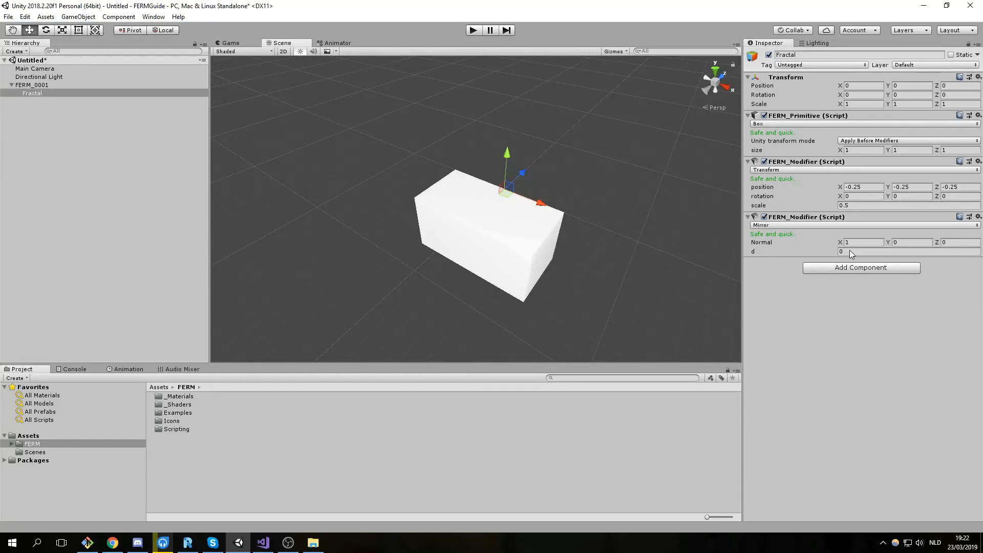
Try mirror offset d 0.13 and normal Y 0.8, then reset both to 0.
left_click_drag(775, 255, 780, 255)
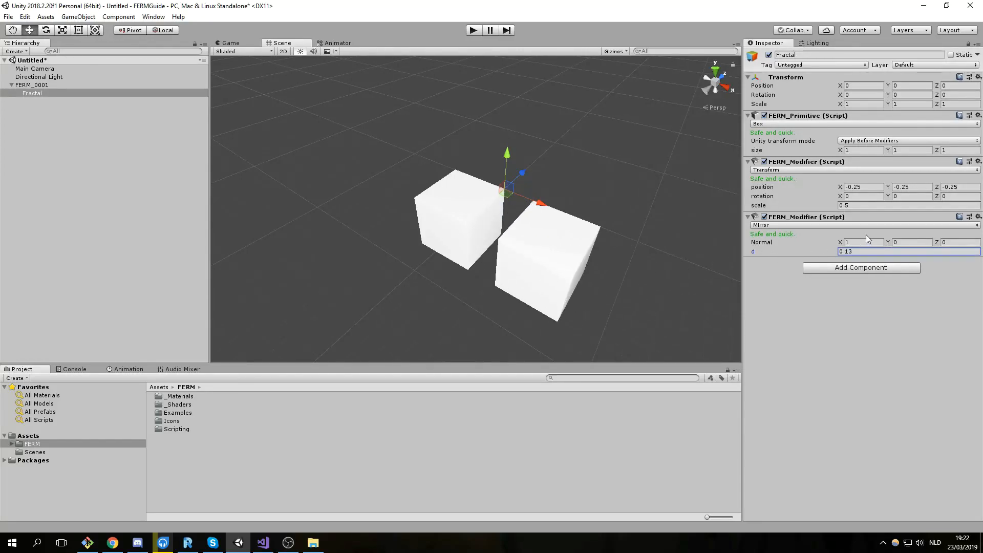
left_click_drag(887, 242, 909, 245)
left_click(910, 245)
type("0")
left_click(891, 251)
type("0")
Copy the Mirror modifier and paste it as two new Mirror modifiers below.
right_click(813, 220)
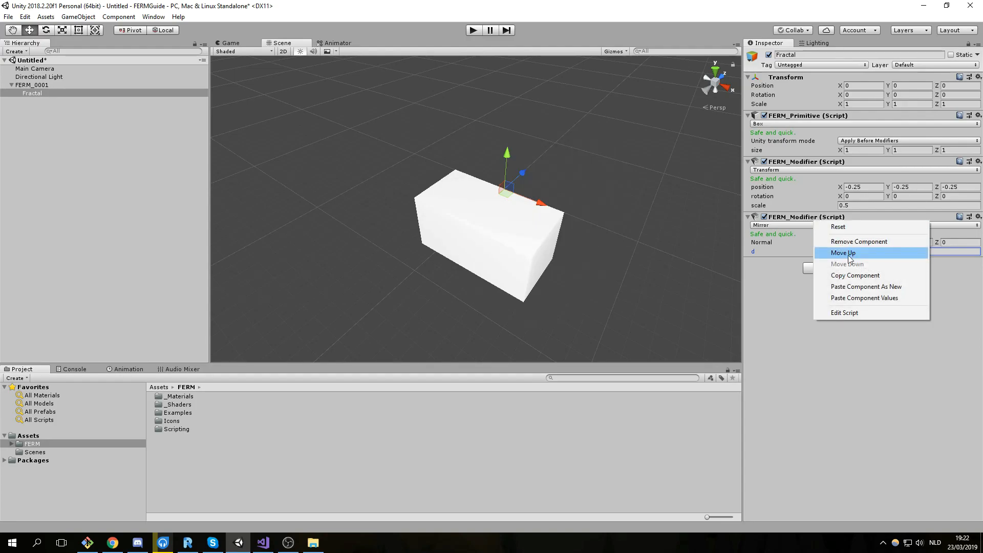
left_click(860, 276)
left_click(977, 217)
left_click(911, 288)
left_click(977, 263)
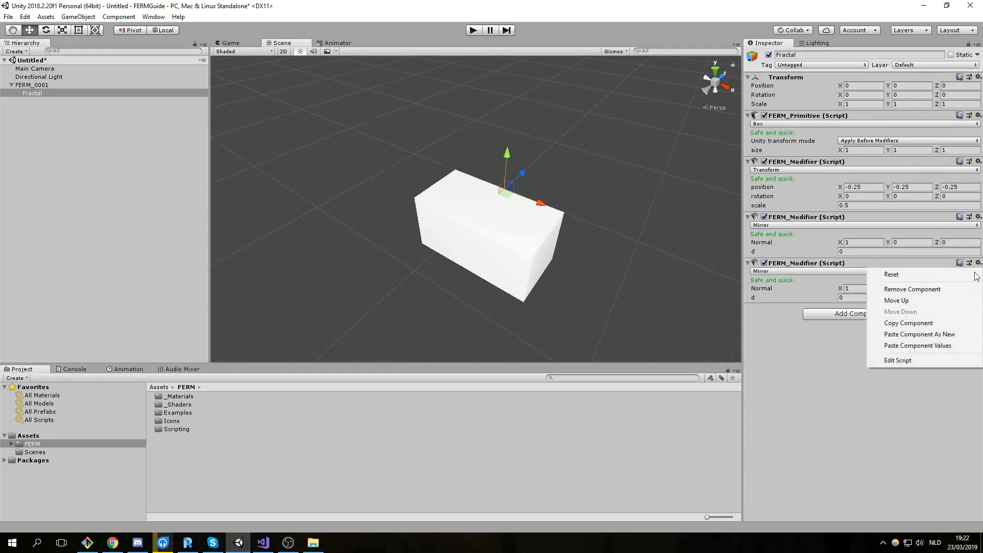
left_click(934, 332)
right_click_drag(624, 276, 579, 269)
Set the second Mirror's normal to Y (0,1,0) and the third's to Z (0,0,1).
left_click(920, 287)
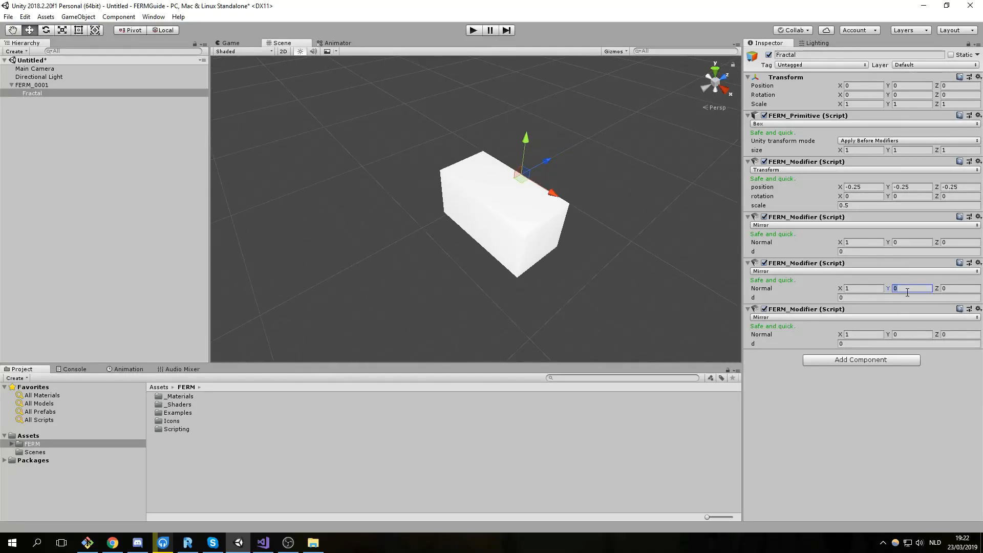
type("1")
key("shift+Tab")
type("0")
left_click(955, 335)
type("1")
left_click(867, 338)
key("BackSpace")
type("0")
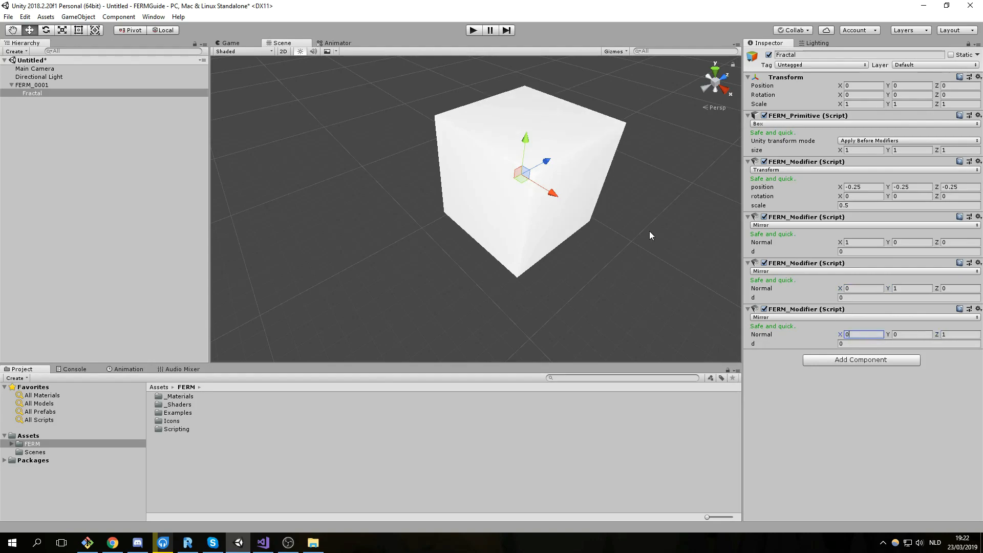
middle_click_drag(627, 131, 579, 242)
scroll(582, 235, "up", 5)
middle_click_drag(522, 266, 524, 217)
right_click_drag(511, 214, 531, 201)
scroll(531, 201, "down", 3)
right_click_drag(545, 245, 492, 228)
scroll(516, 241, "up", 3)
scroll(501, 227, "down", 3)
mouse_move(585, 220)
middle_mouse_down()
mouse_move(562, 214)
mouse_move(598, 219)
middle_mouse_up()
scroll(568, 202, "up", 2)
scroll(550, 182, "down", 3)
Add a FERM_Recurse Modifier targeting modifiers Before with 20 iterations.
left_click(888, 360)
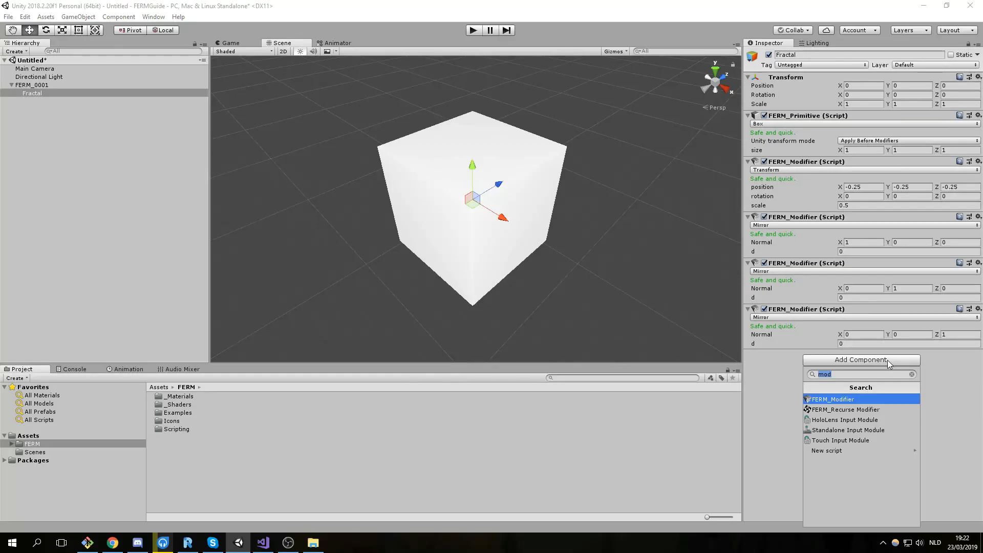
key("Down")
key("Return")
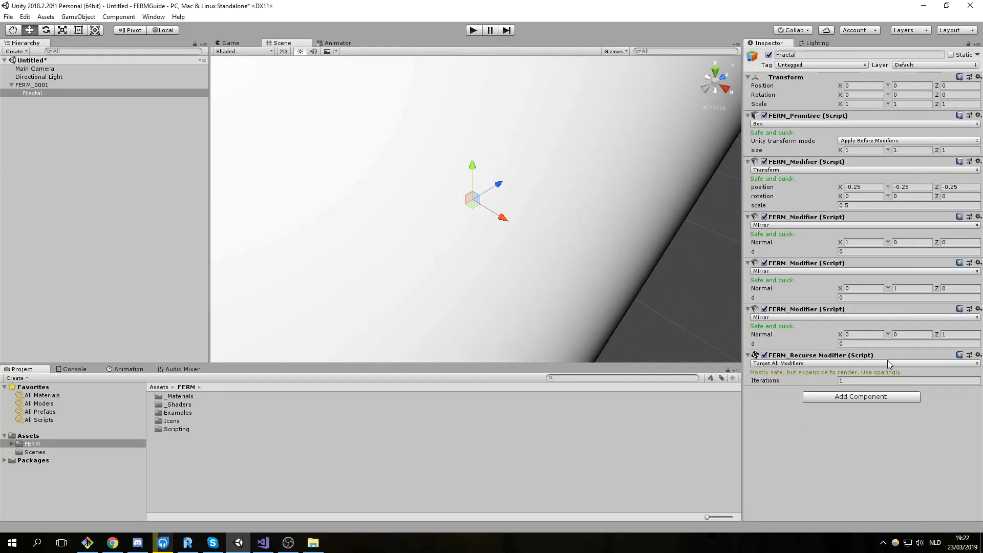
left_click(803, 365)
left_click(815, 386)
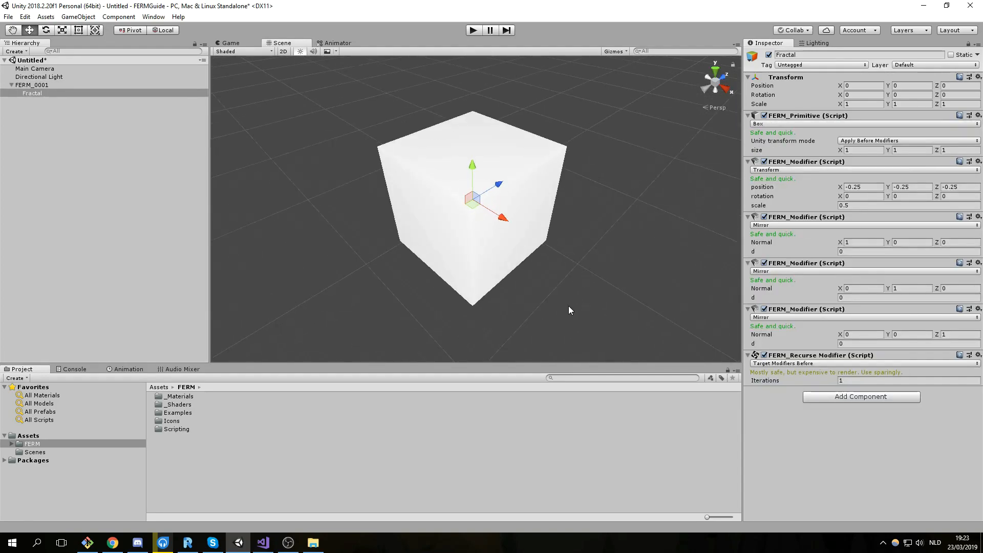
left_click(870, 380)
type("20")
key("Return")
Switch the FERM_Primitive shape from Box to Point.
scroll(594, 251, "down", 7)
middle_click_drag(590, 249, 562, 238)
scroll(598, 254, "up", 6)
scroll(597, 251, "down", 3)
scroll(579, 250, "up", 5)
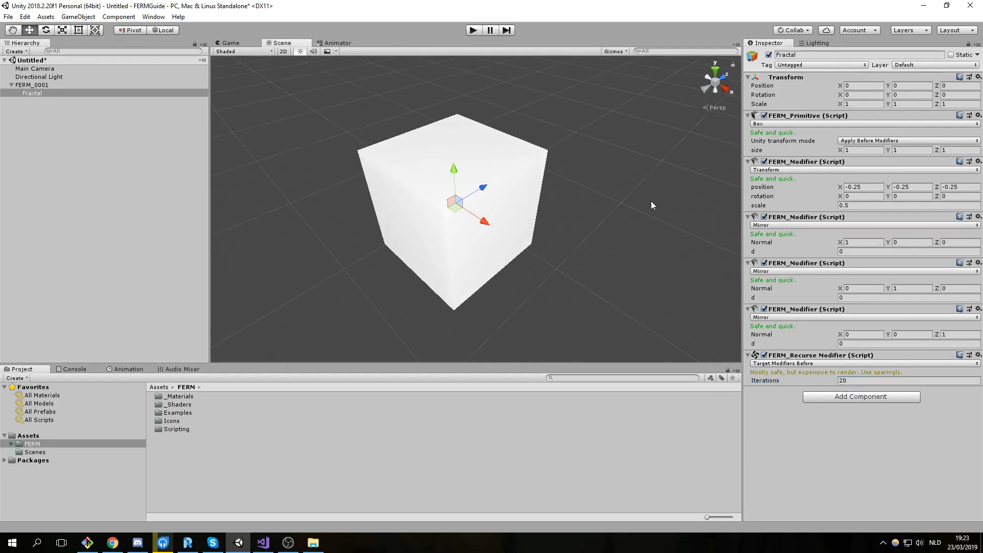
left_click(801, 125)
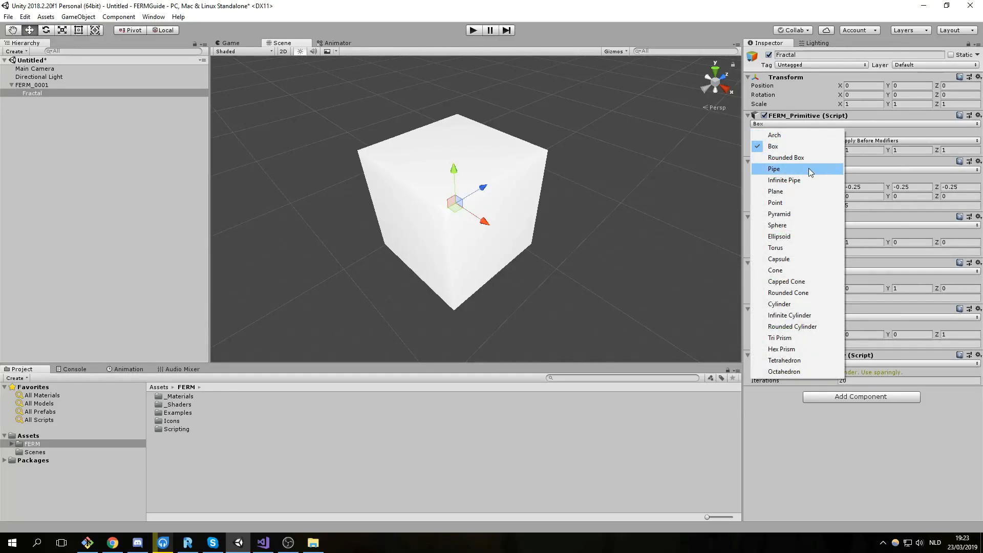
left_click(800, 204)
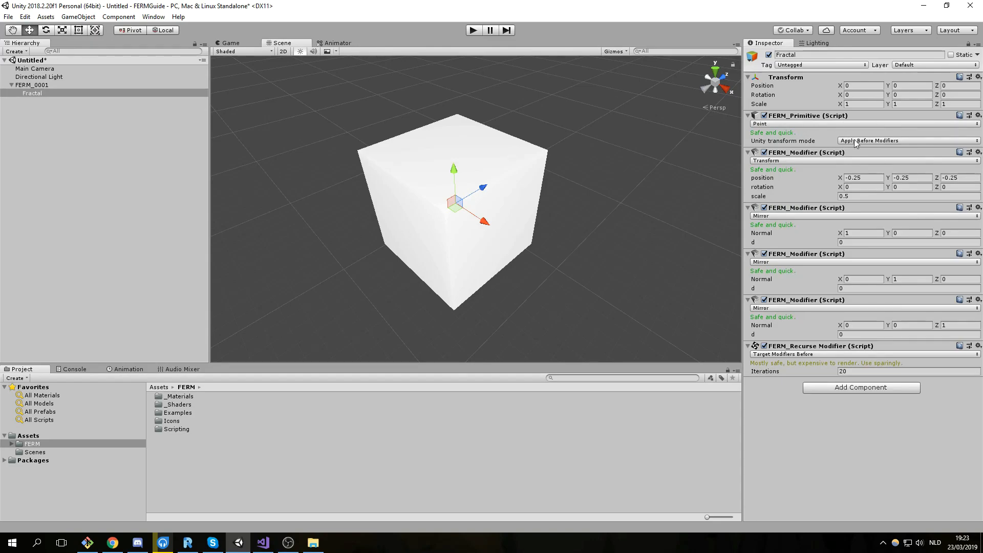
scroll(581, 203, "up", 3)
right_click_drag(594, 206, 572, 196)
left_click(889, 186)
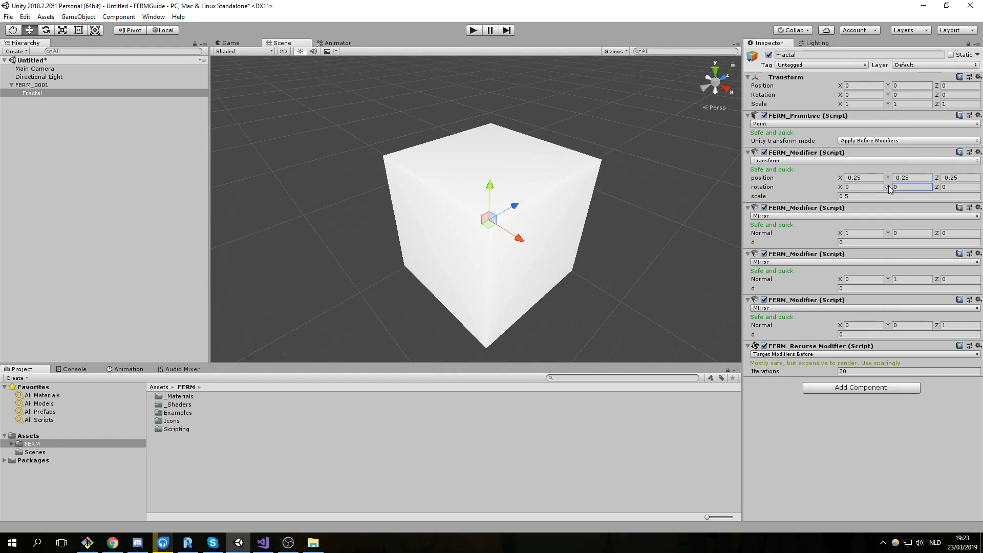
left_click_drag(895, 190, 523, 201)
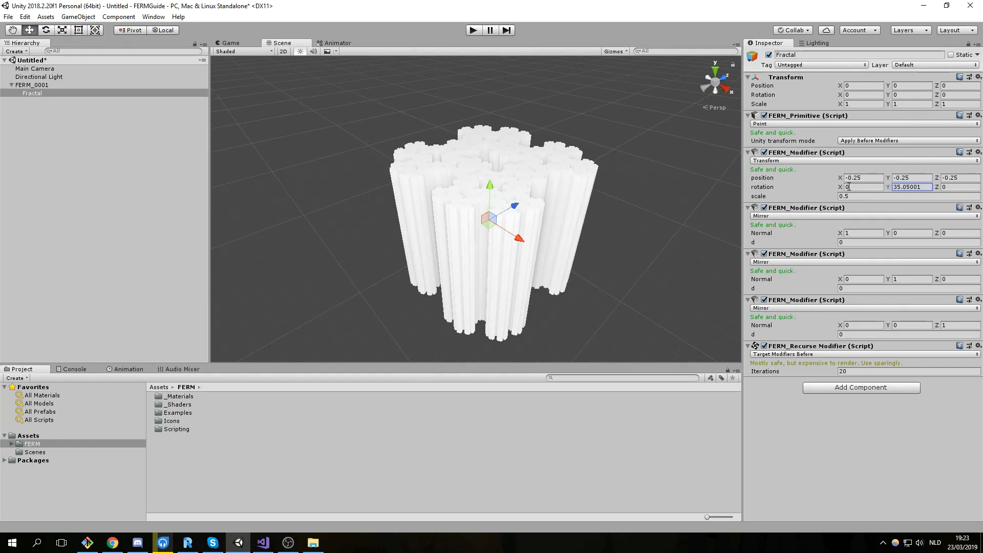
left_click_drag(840, 188, 872, 243)
left_click_drag(938, 191, 370, 214)
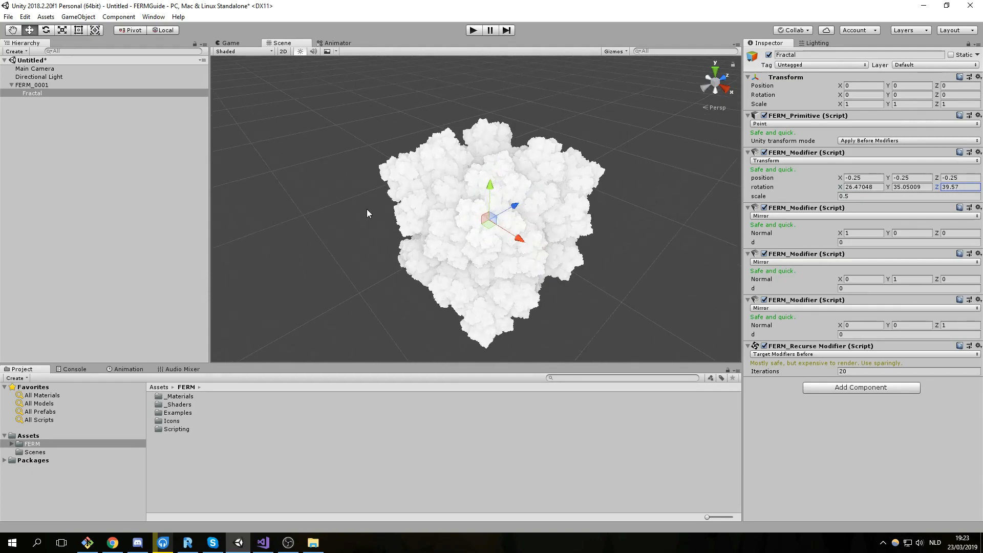
right_click_drag(370, 211, 411, 213)
scroll(410, 213, "down", 5)
middle_click_drag(411, 213, 449, 205)
scroll(449, 205, "up", 5)
scroll(450, 206, "down", 5)
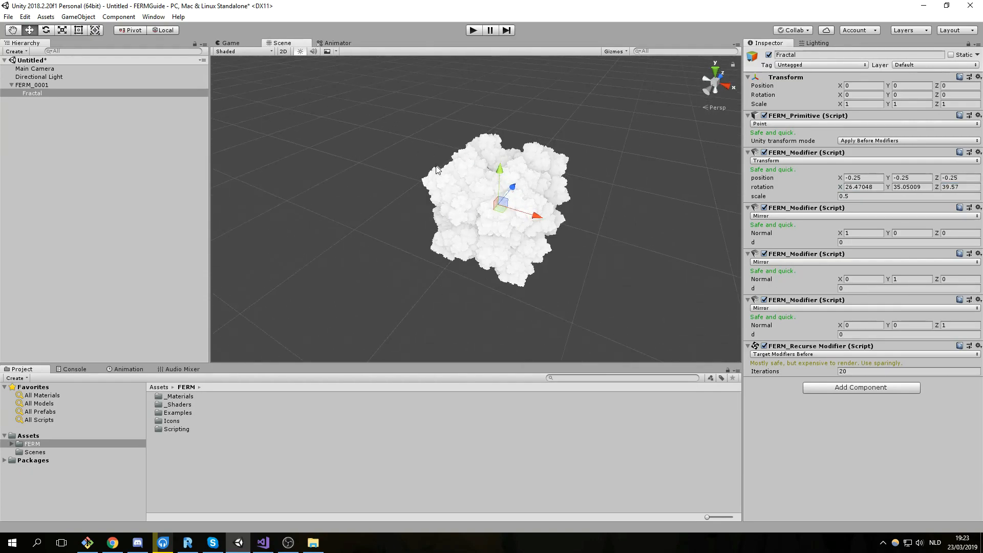
scroll(456, 172, "up", 2)
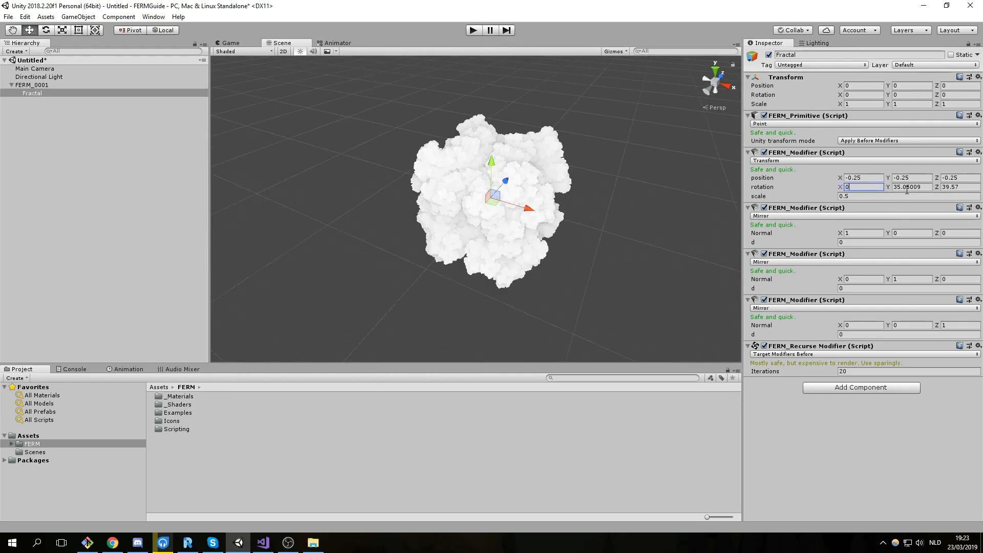
left_click(876, 187)
type("0")
key("Tab")
type("0")
left_click(965, 189)
type("0")
left_click(882, 188)
type("0")
left_click(924, 188)
type("0")
left_click(950, 189)
type("0")
Add a FERM_Modifier set to Repeat All to tile the fractal across the scene.
left_click(886, 388)
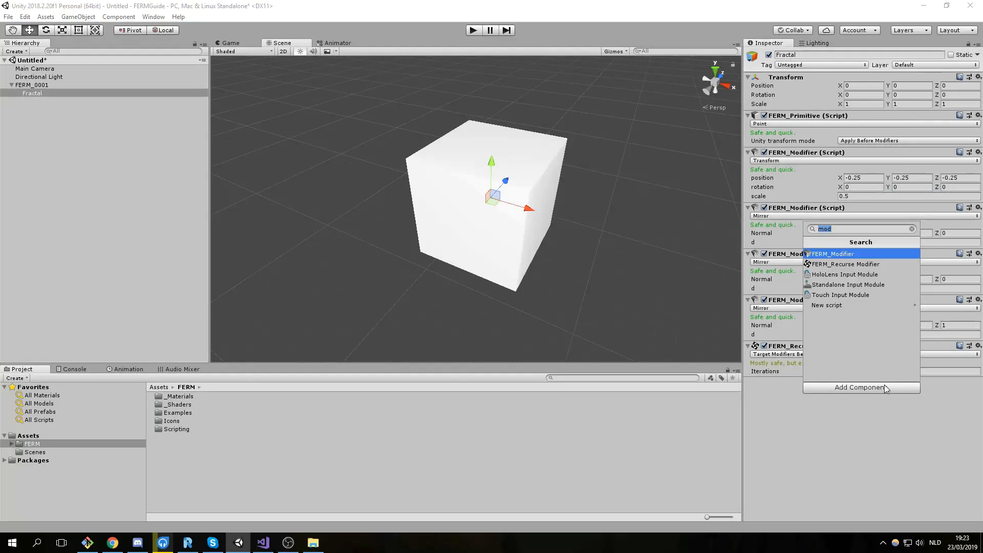
key("Return")
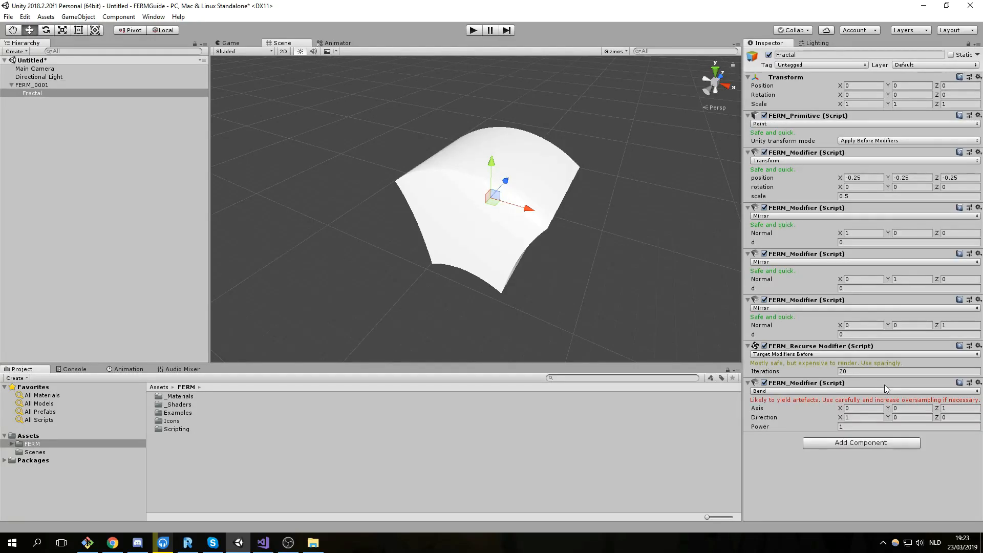
left_click(774, 391)
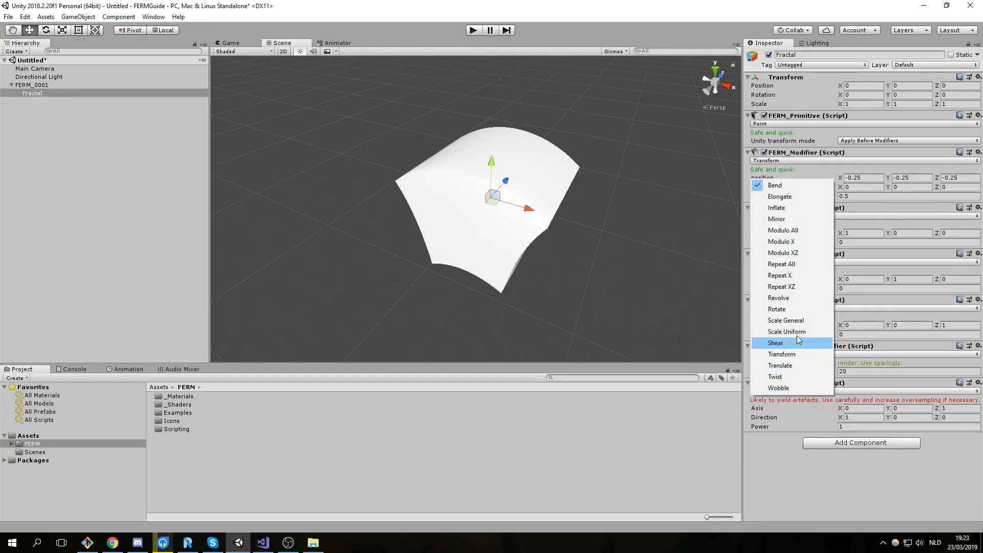
left_click(781, 264)
right_click_drag(521, 196, 564, 222)
scroll(554, 197, "up", 4)
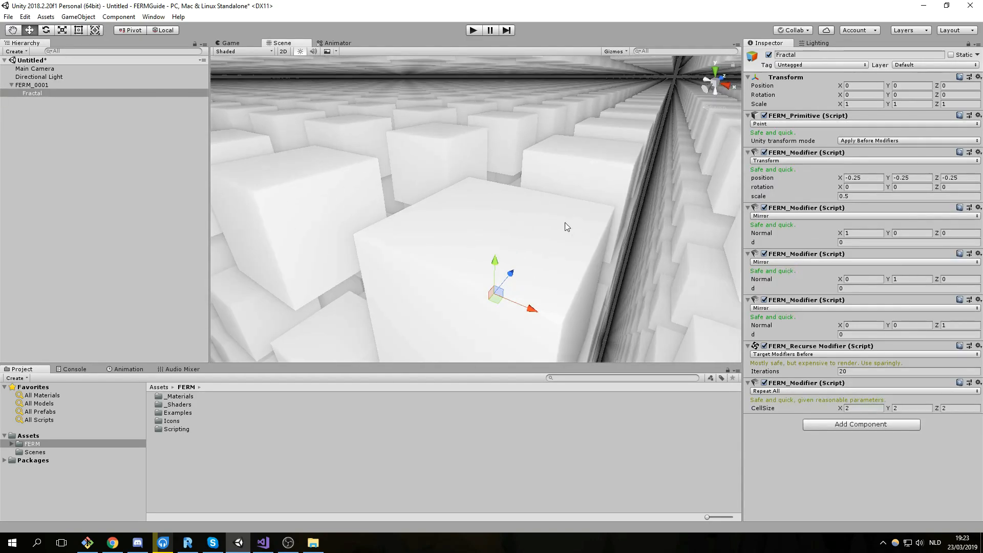
right_click_drag(473, 146, 675, 154)
Scrub the Transform modifier's rotation to Y 59.15 and X 26.04.
left_click_drag(886, 188, 712, 279)
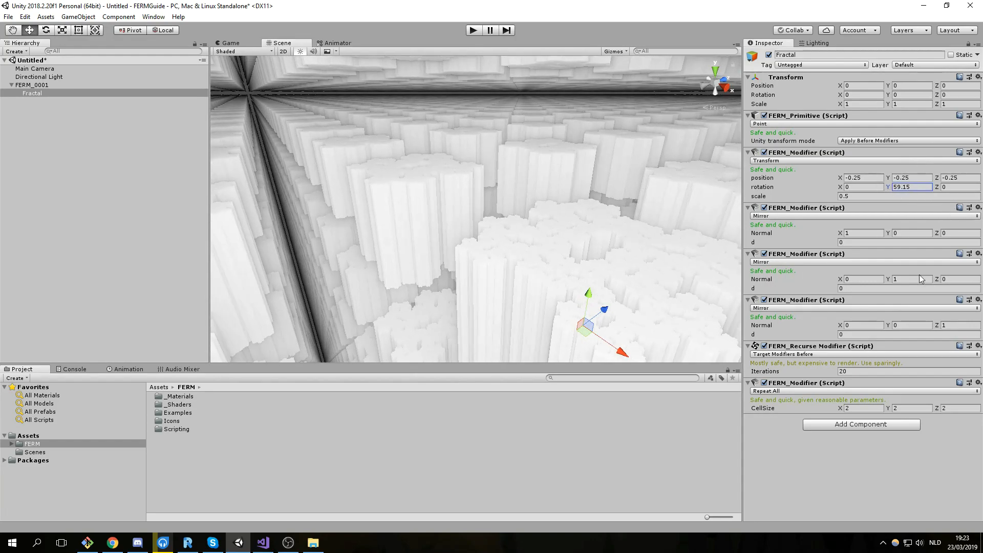
left_click_drag(842, 193, 345, 234)
right_click_drag(522, 247, 549, 223)
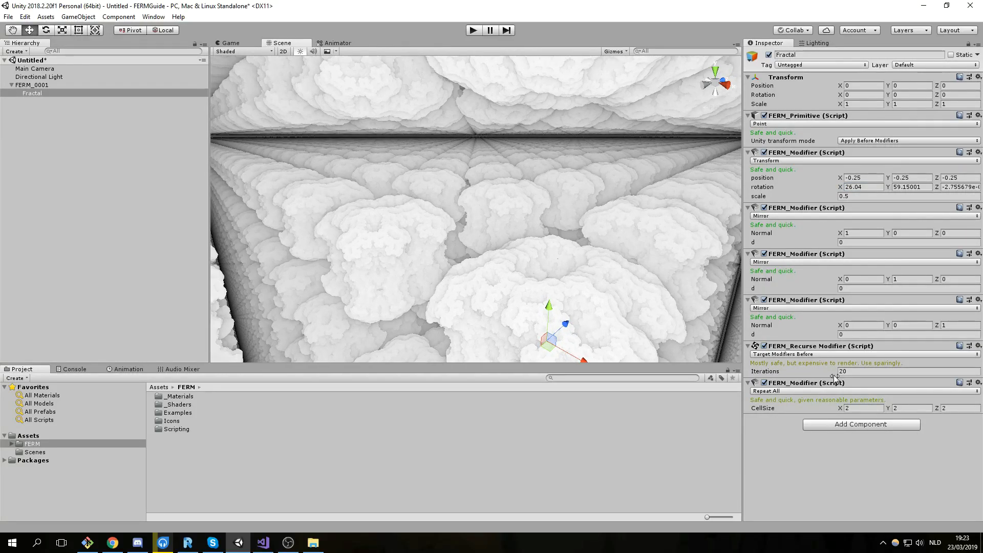
left_click(861, 408)
type("1")
key("Return")
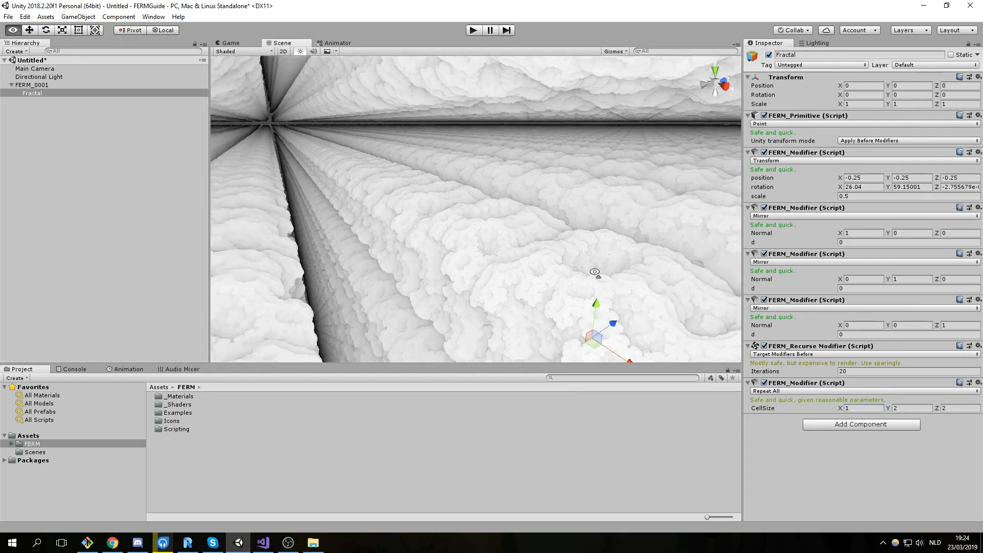
left_click(912, 409)
type("44")
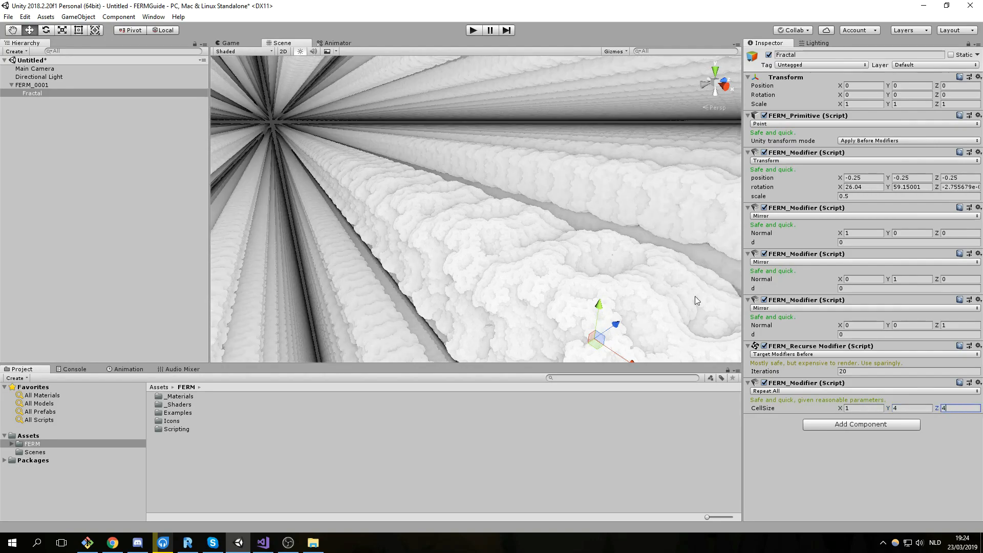
middle_click_drag(450, 204, 518, 227)
right_click_drag(345, 129, 814, 129)
right_click_drag(570, 191, 518, 183)
left_click(957, 409)
type("1")
middle_click_drag(518, 182, 489, 194)
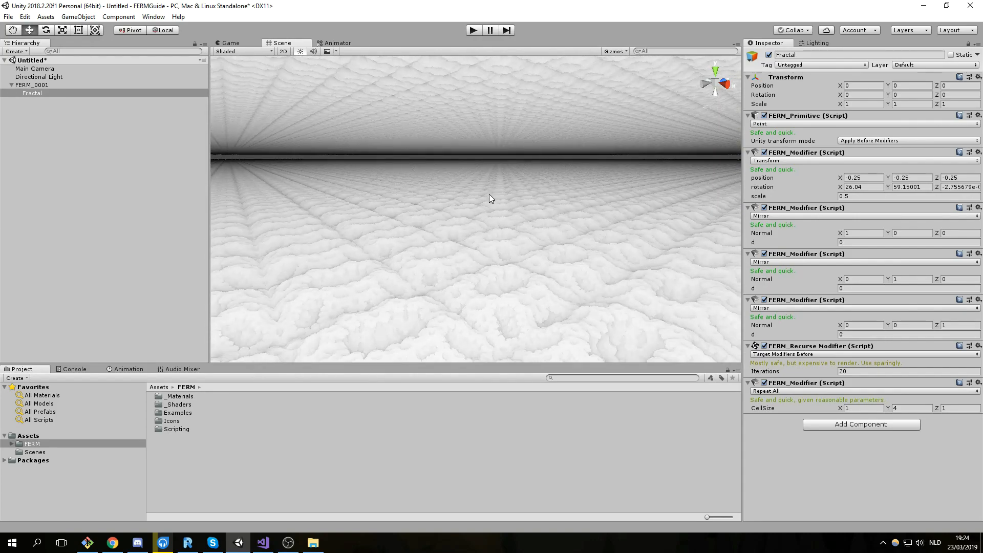
right_click_drag(489, 194, 589, 234)
scroll(578, 232, "down", 3)
scroll(573, 233, "up", 5)
scroll(574, 230, "down", 3)
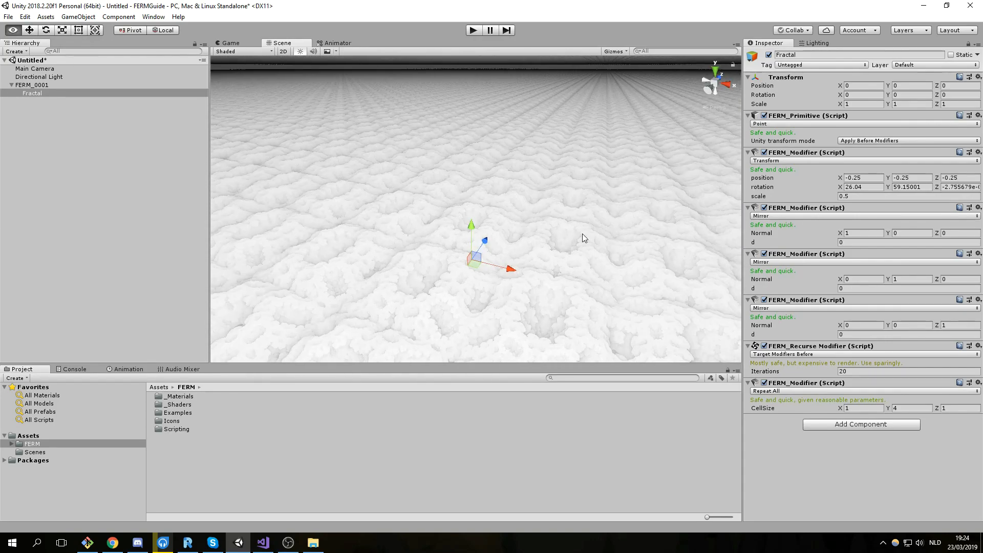
middle_click_drag(481, 239, 492, 233)
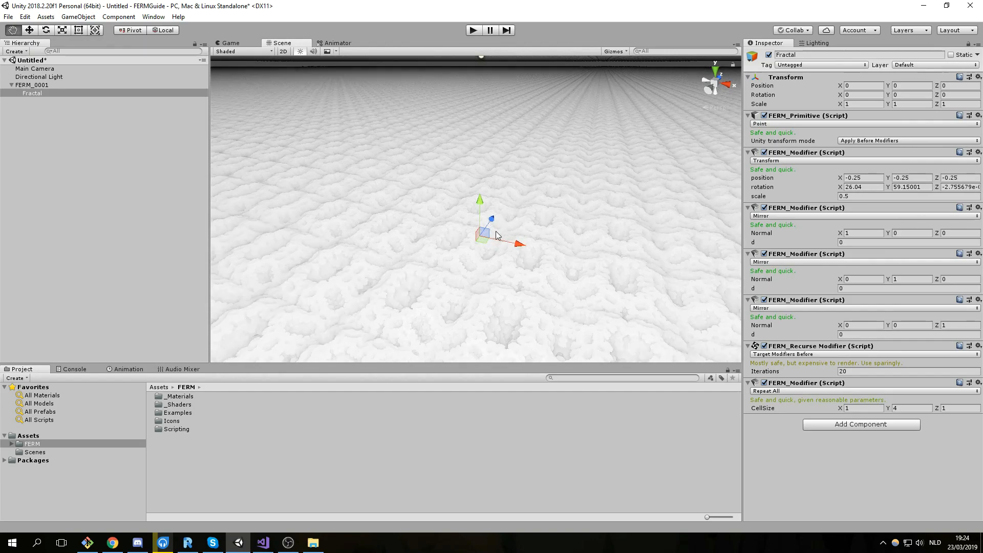
scroll(527, 261, "up", 5)
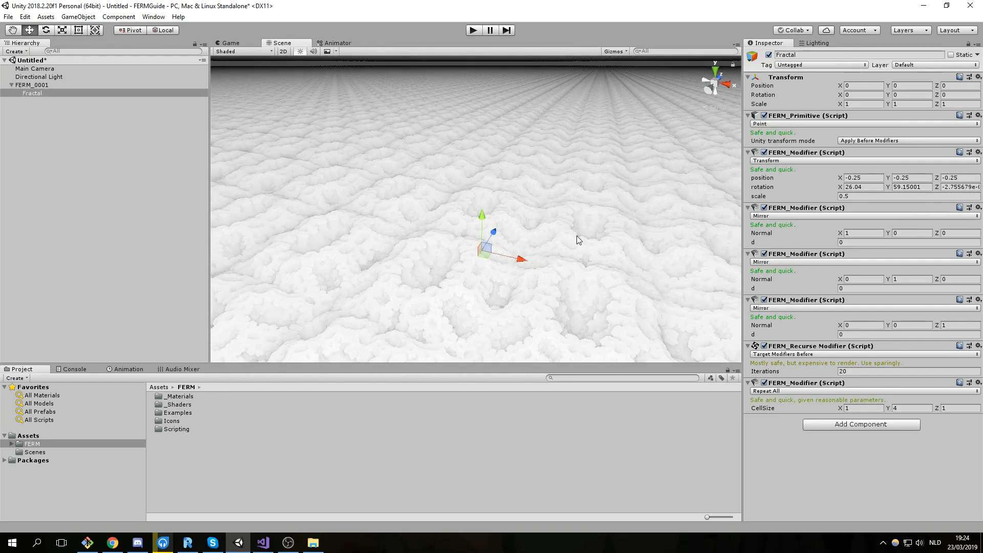
scroll(574, 233, "down", 2)
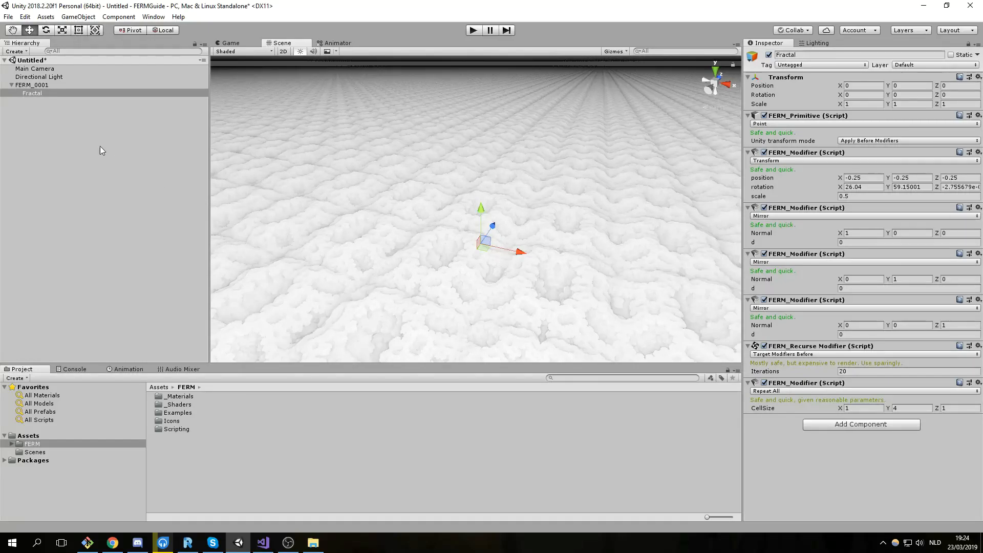
left_click(34, 92)
left_click(31, 85)
Create an empty child under FERM_0001 named Intersect.
right_click(33, 89)
left_click(97, 173)
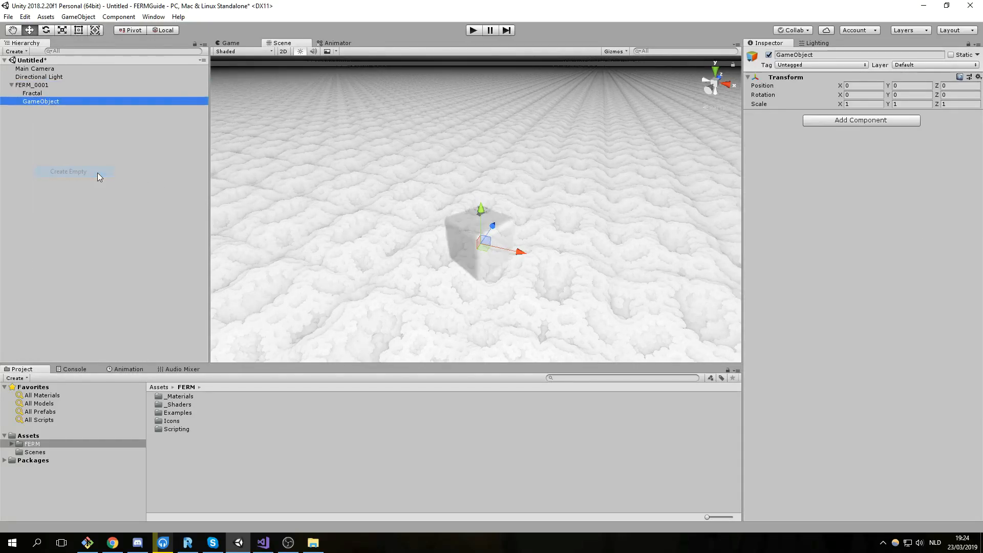
key("F2")
type("In")
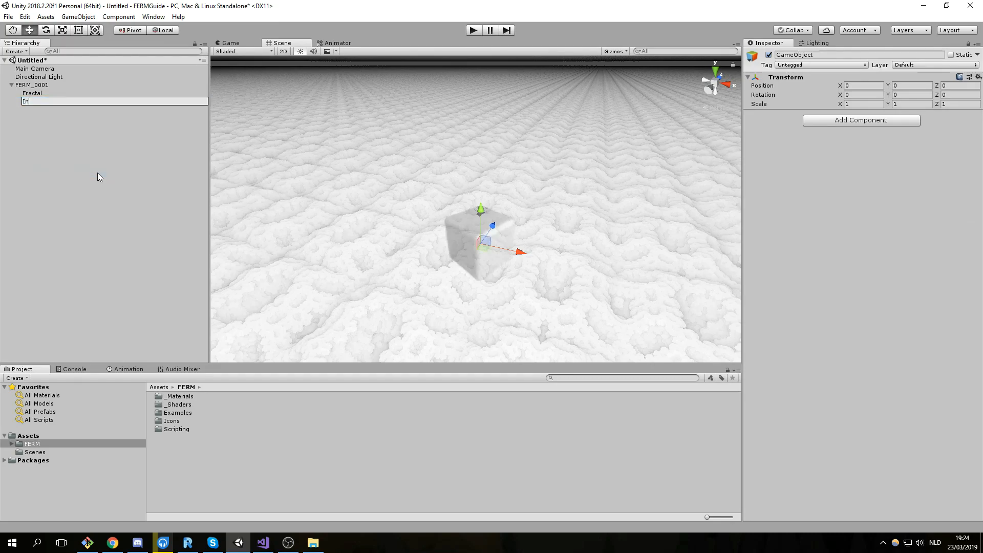
type("tersect")
key("Return")
Give Intersect a FERM_Mixer in Intersect mode and move it above Fractal.
left_click(844, 121)
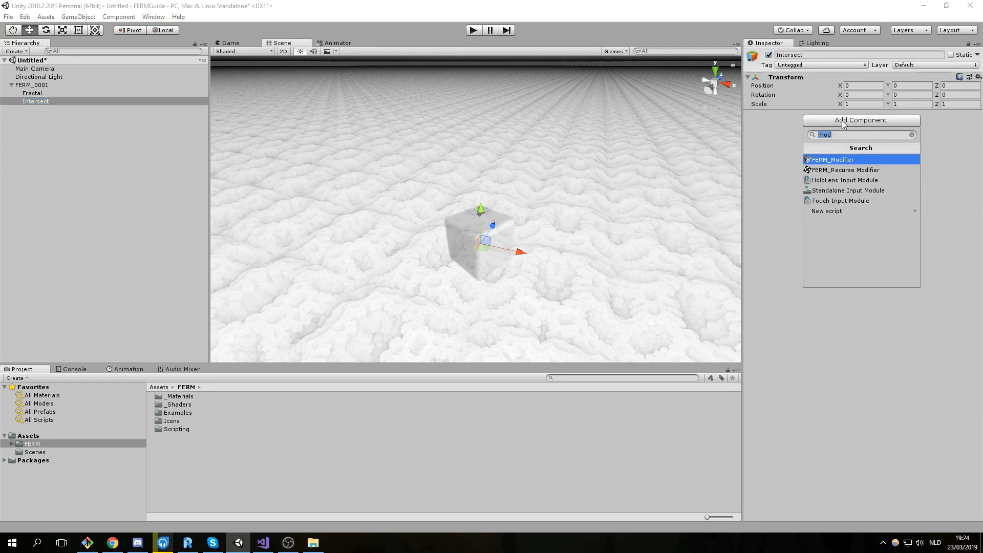
type("mixer")
key("Return")
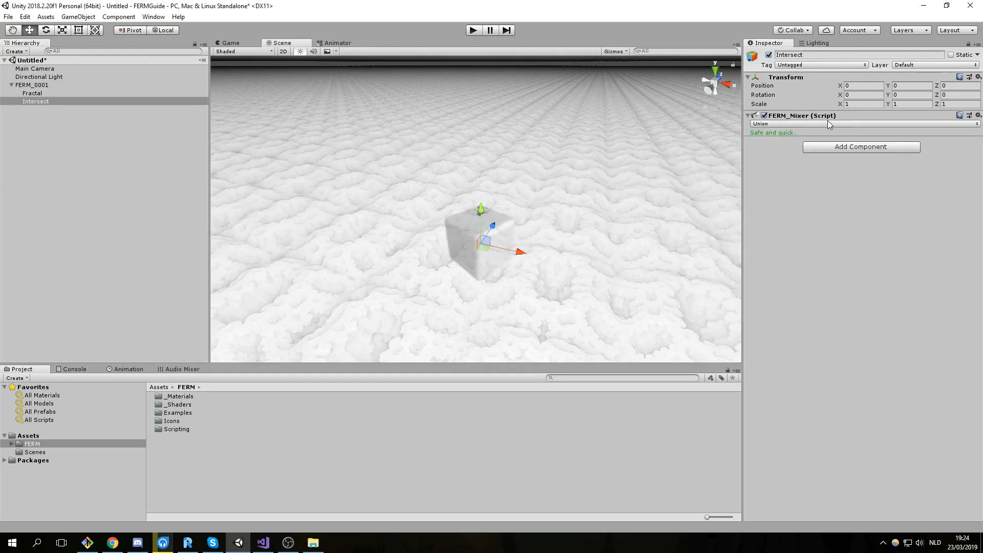
left_click(829, 125)
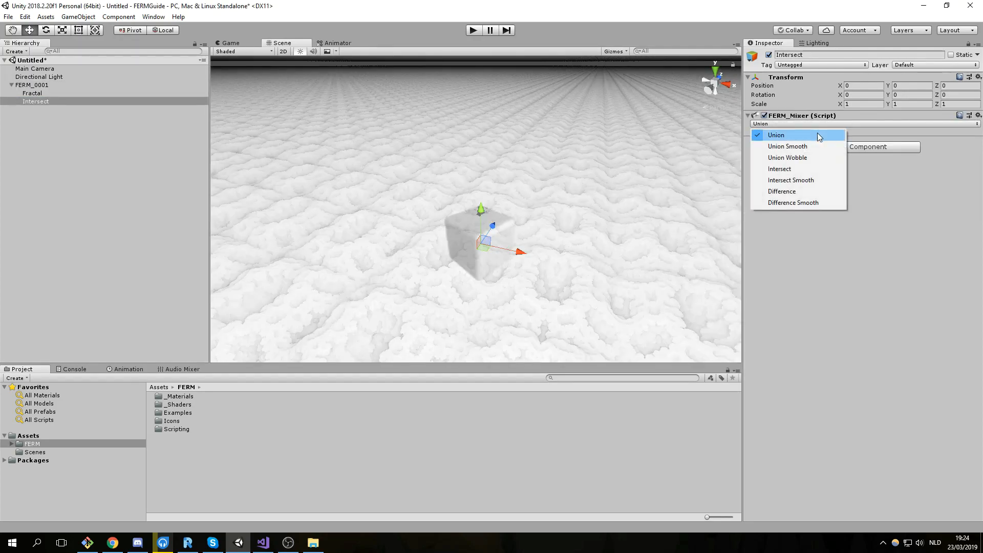
left_click(818, 169)
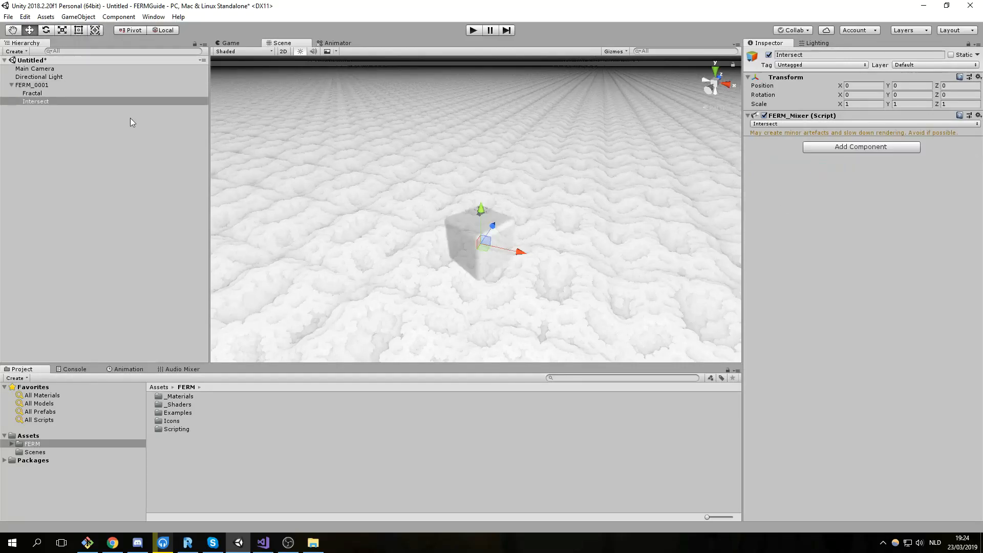
left_click_drag(46, 104, 44, 90)
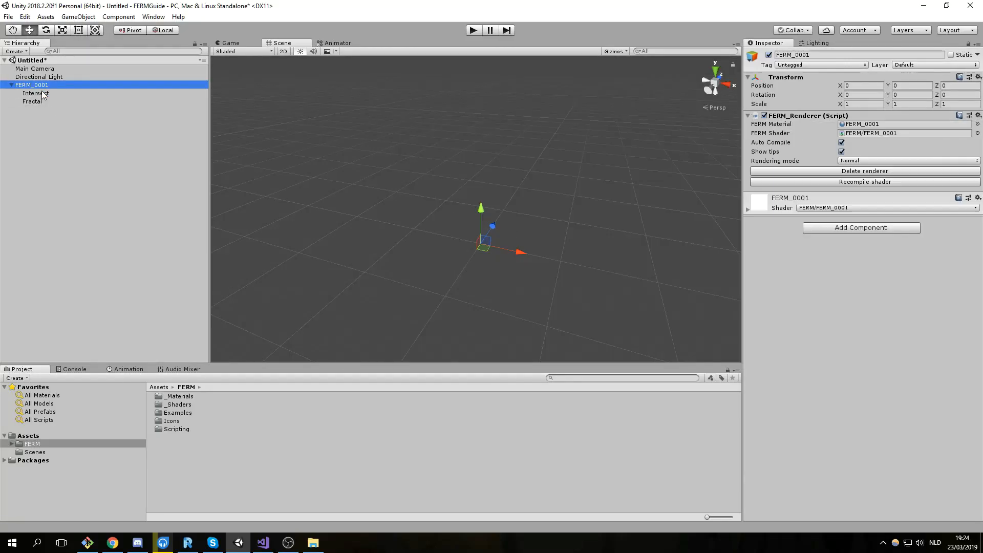
Create an empty child object under Intersect named Sphere.
right_click(45, 94)
left_click(97, 177)
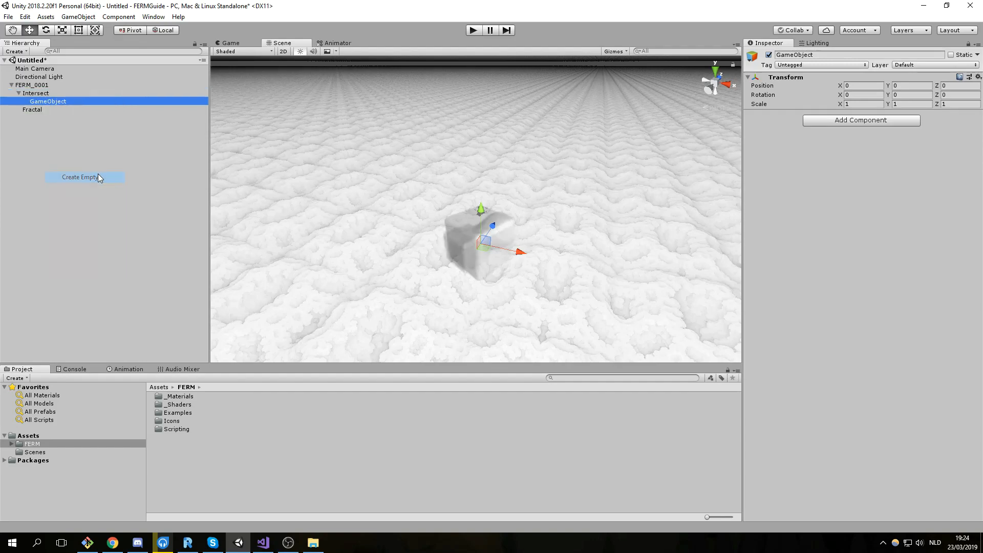
key("F2")
type("Sphere")
key("Return")
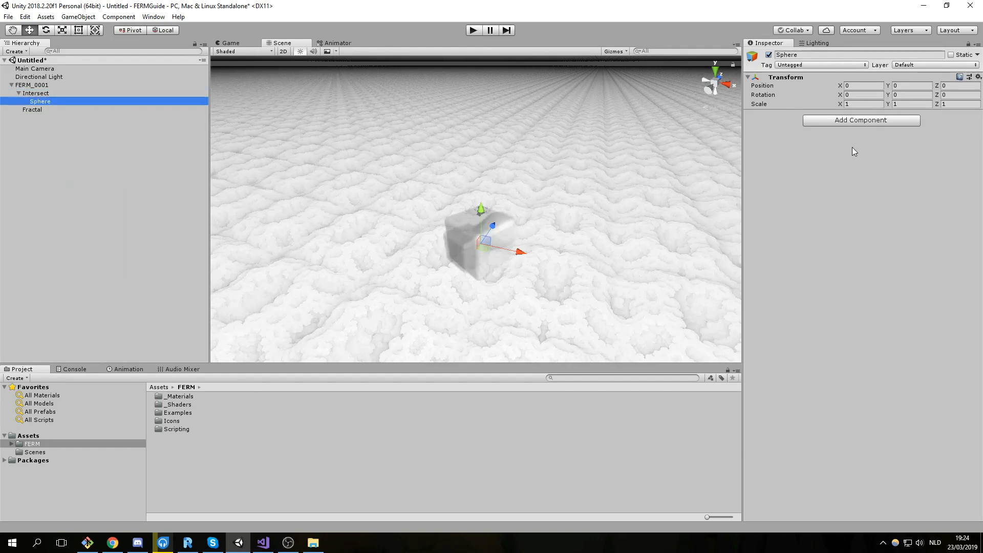
Give Sphere a FERM_Primitive set to the Sphere shape, and move Fractal under Intersect.
left_click(839, 121)
type("primi")
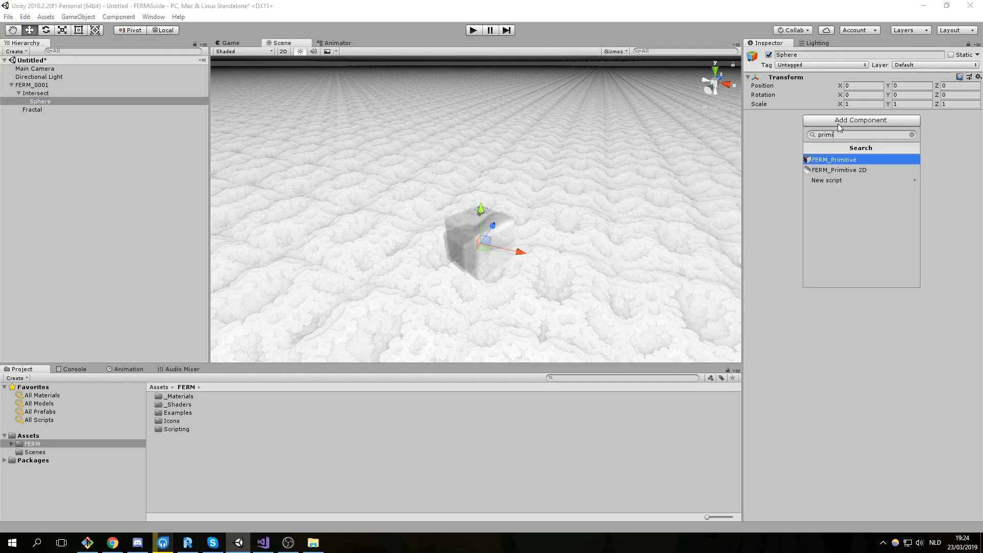
key("Return")
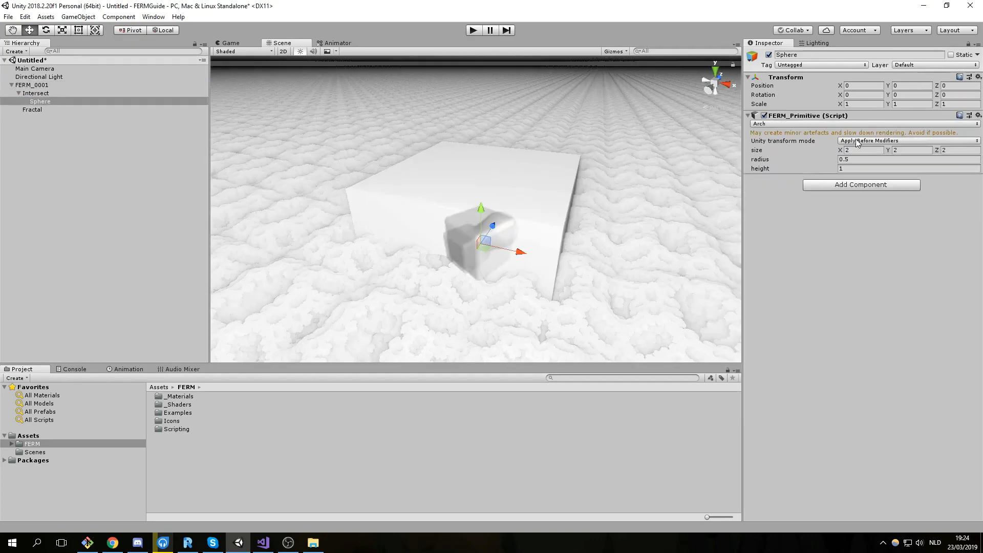
left_click(848, 124)
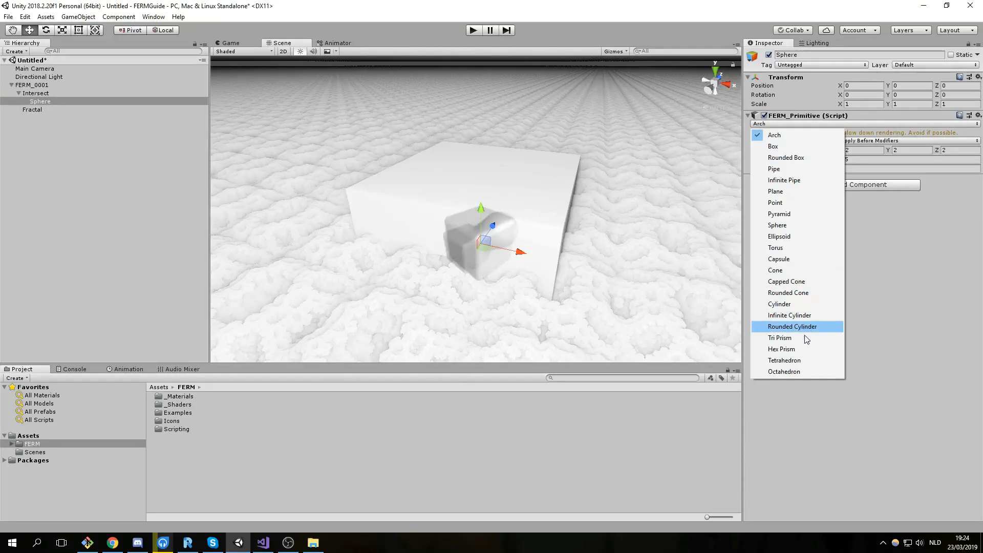
left_click(802, 224)
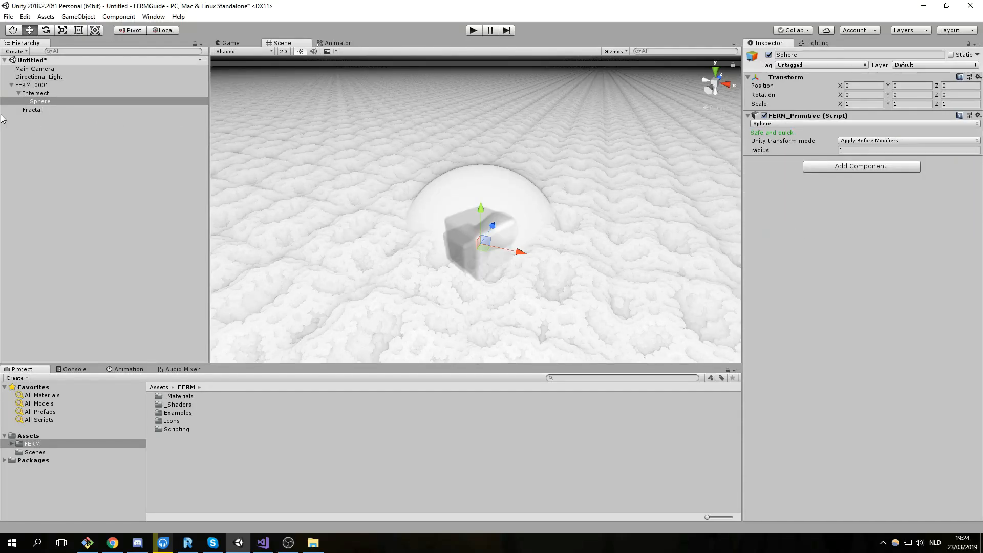
left_click_drag(35, 112, 45, 110)
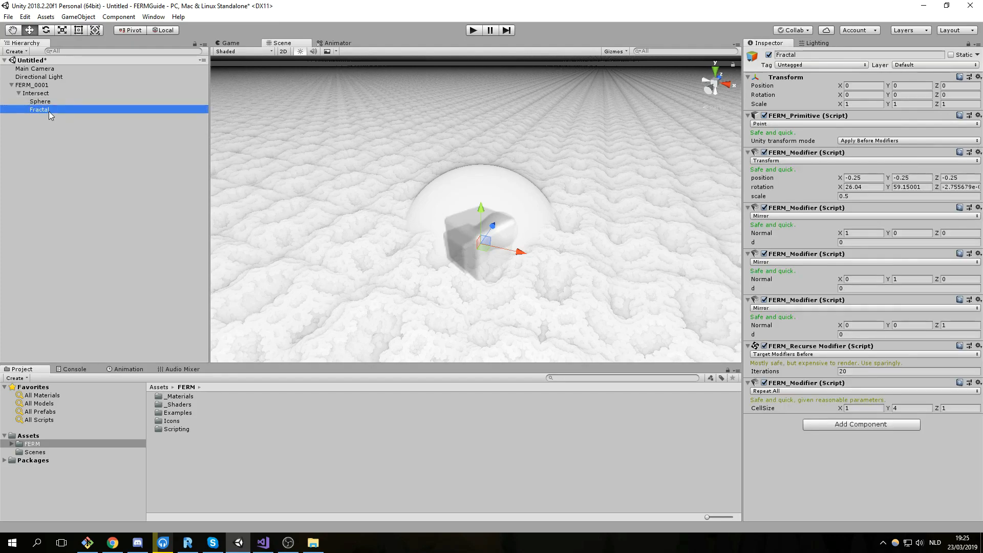
Recompile FERM_0001's shader so the sphere intersects the fractal.
left_click(41, 86)
scroll(440, 162, "up", 6)
scroll(604, 177, "down", 5)
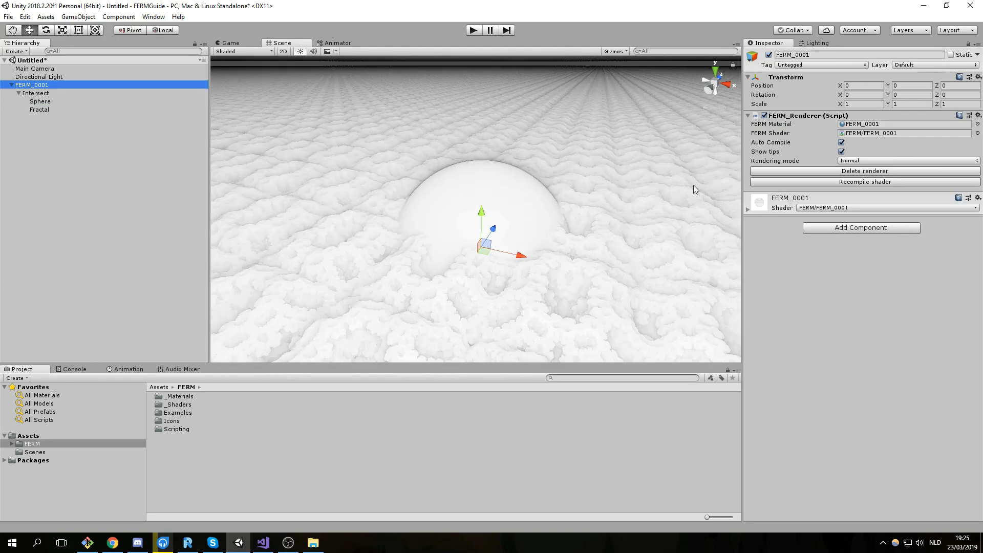
left_click(876, 182)
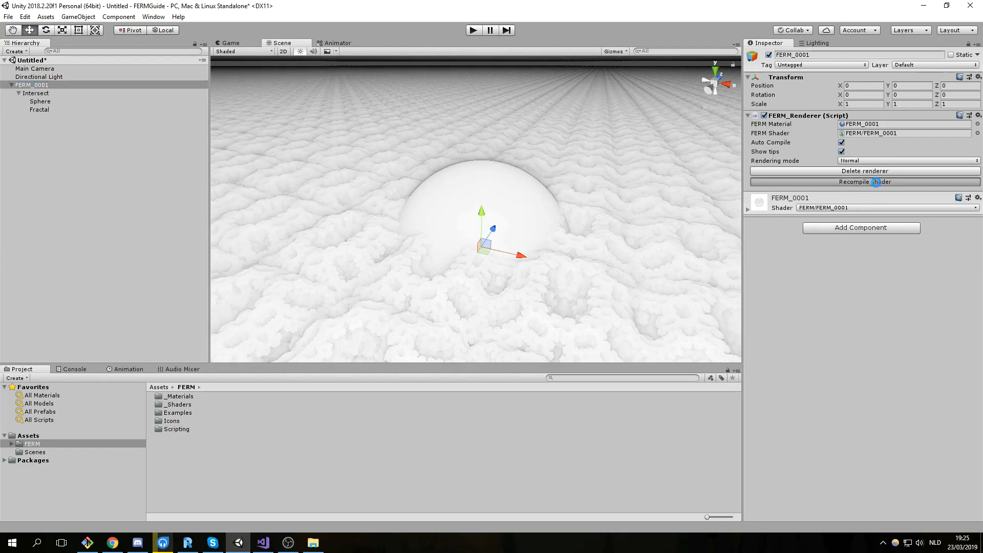
Orbit around the cloudy white ball, then select the Fractal object.
scroll(542, 225, "up", 4)
scroll(539, 230, "down", 5)
middle_click_drag(508, 274, 492, 259)
scroll(559, 216, "up", 6)
middle_click_drag(482, 221, 500, 195)
scroll(508, 195, "up", 6)
right_click_drag(444, 232, 492, 208)
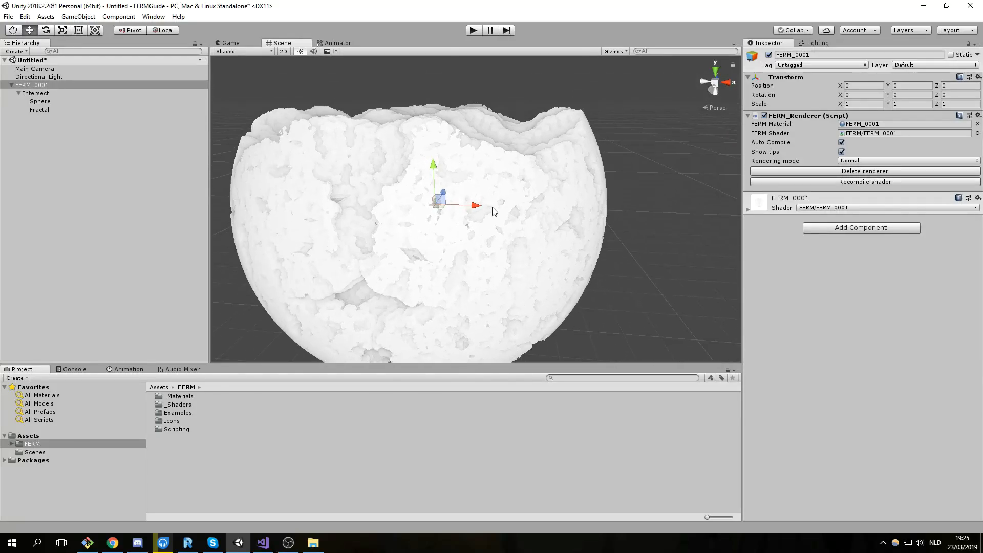
scroll(494, 211, "down", 6)
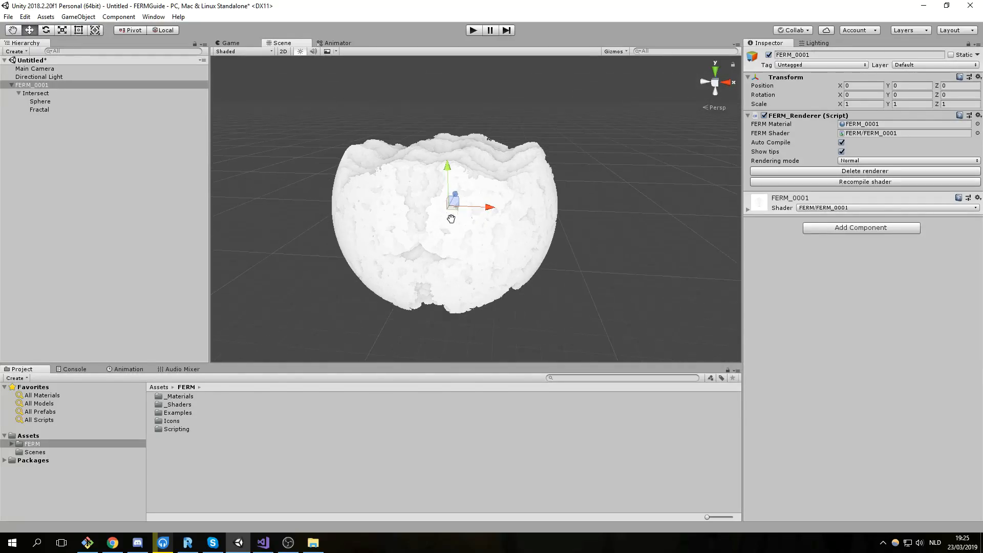
left_click(44, 109)
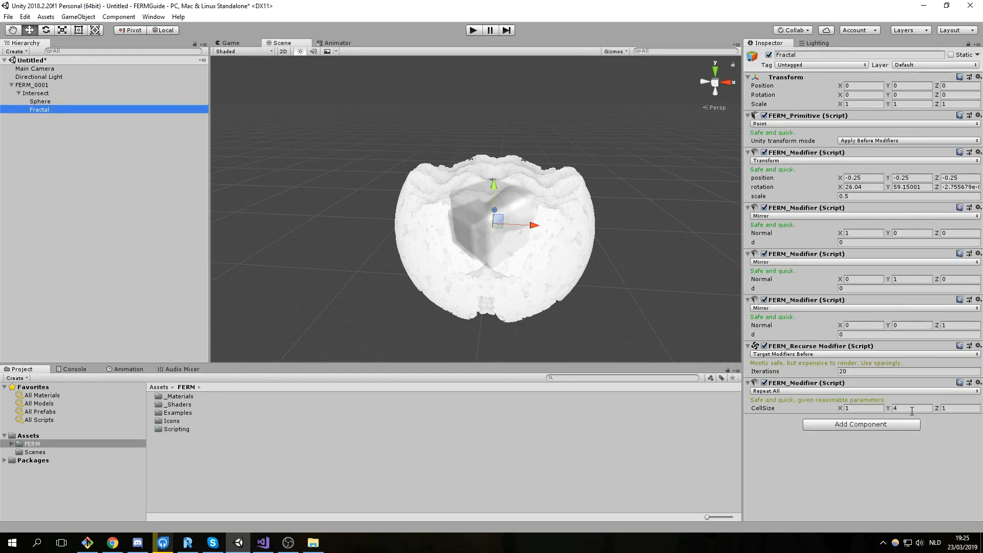
Change Fractal's Repeat All CellSize Y from 4 to 1.
left_click(913, 408)
type("1")
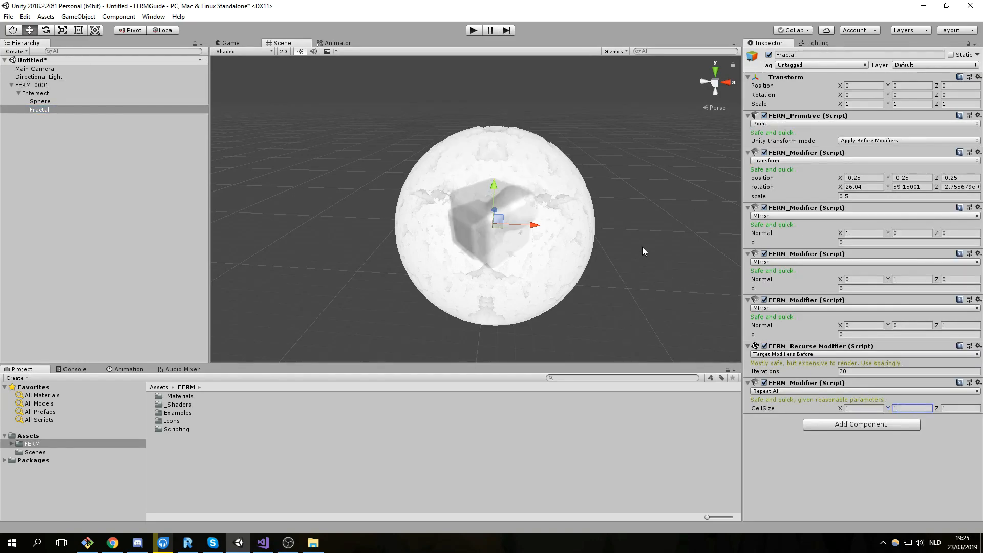
middle_click_drag(643, 247, 614, 233)
scroll(614, 234, "up", 5)
right_click_drag(613, 234, 523, 202)
middle_click_drag(524, 203, 558, 245)
scroll(527, 177, "up", 3)
right_click_drag(527, 177, 562, 241)
scroll(562, 241, "down", 5)
Scrub the Transform modifier's rotation Y to 122.82.
left_click_drag(889, 187, 27, 237)
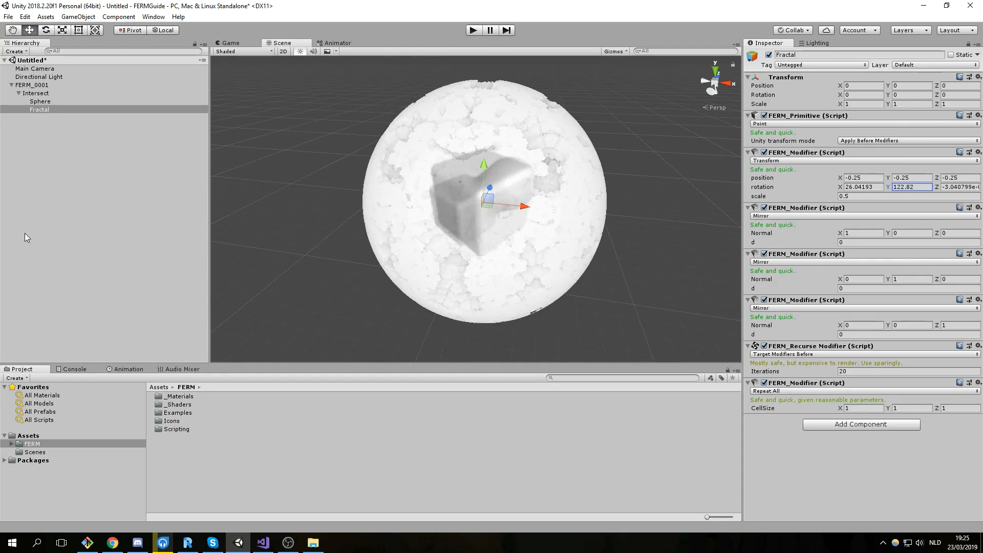
scroll(354, 164, "up", 3)
scroll(409, 192, "down", 8)
middle_click_drag(440, 185, 403, 195)
Select FERM_0001 and expand its material's raymarching and surface settings.
scroll(403, 194, "up", 5)
right_click_drag(407, 191, 382, 206)
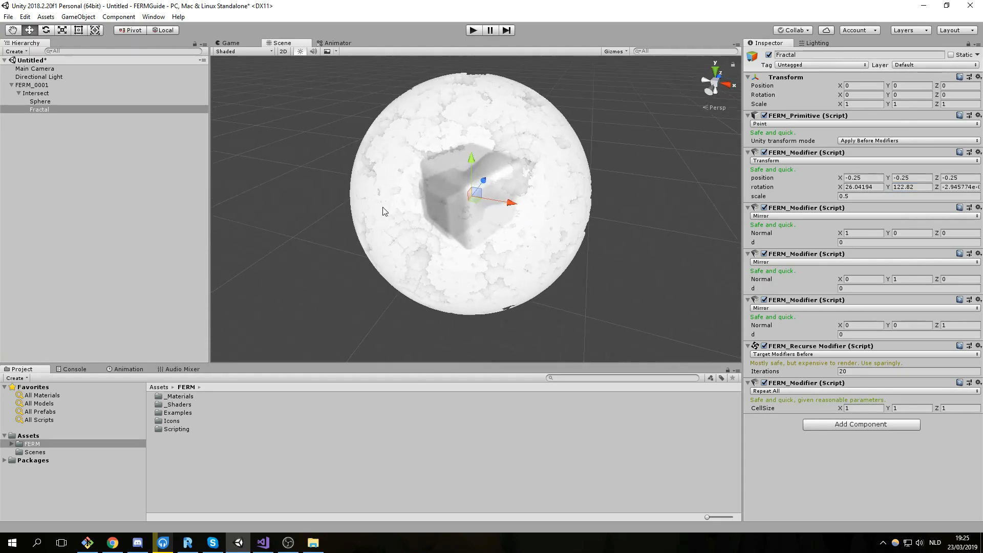
scroll(383, 206, "up", 3)
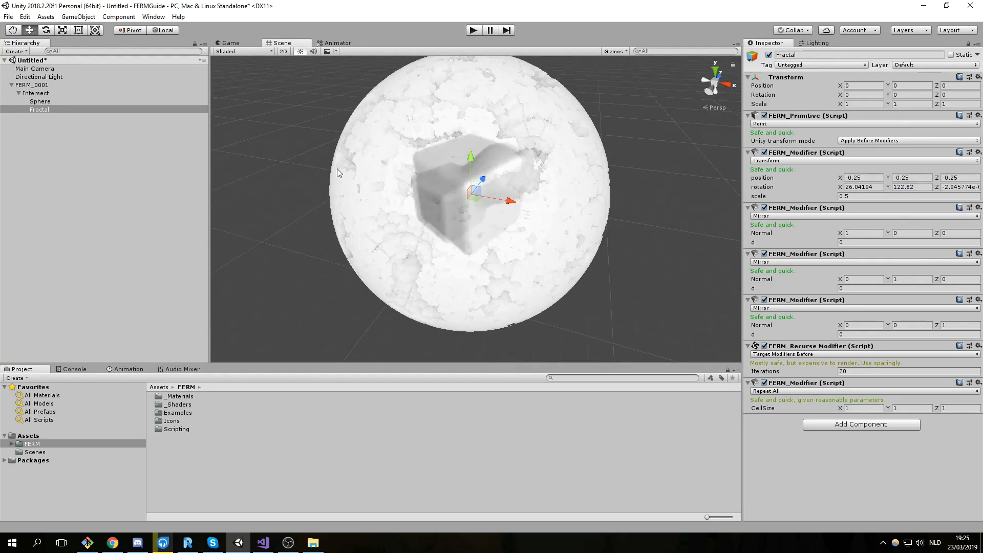
left_click(33, 85)
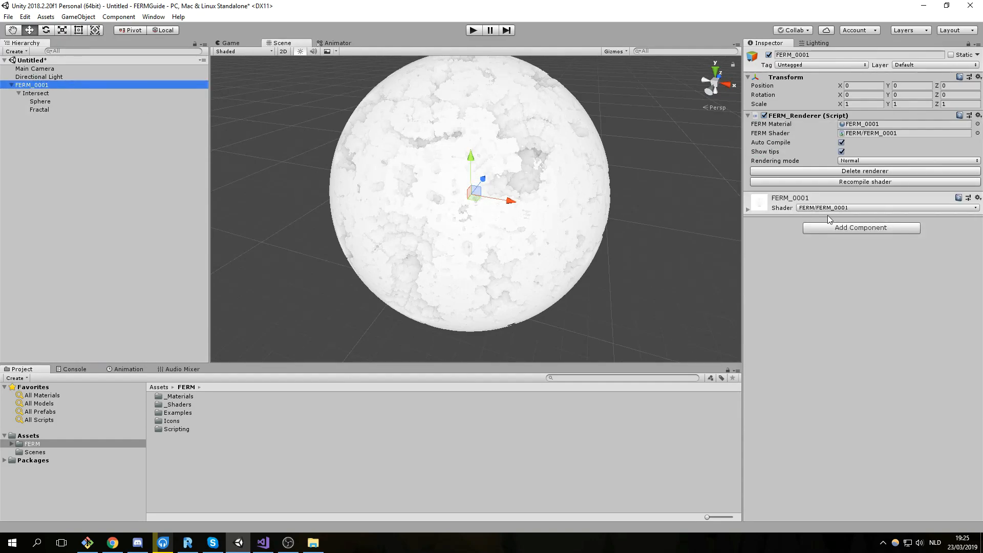
left_click(748, 210)
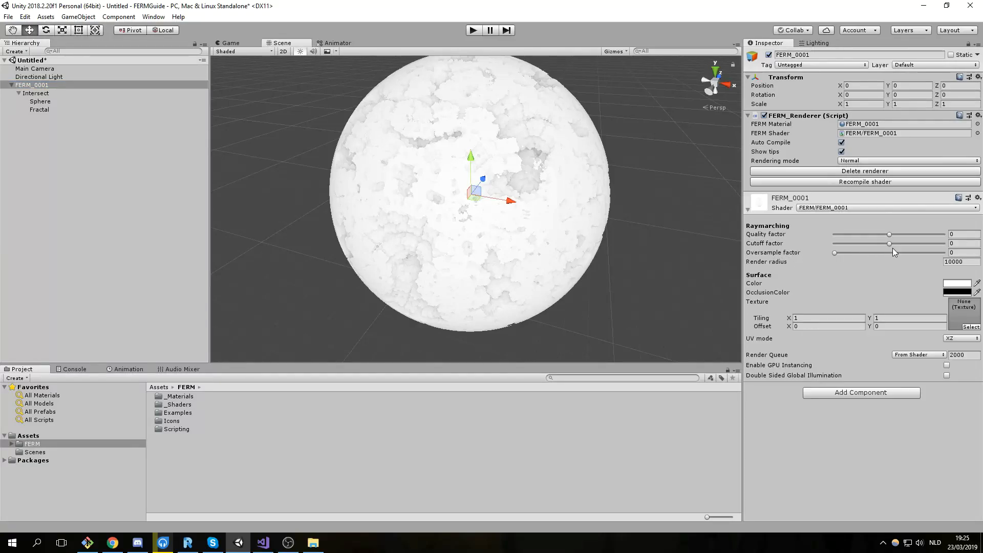
Lower the material's Cutoff factor to -0.639.
left_click_drag(889, 244, 856, 253)
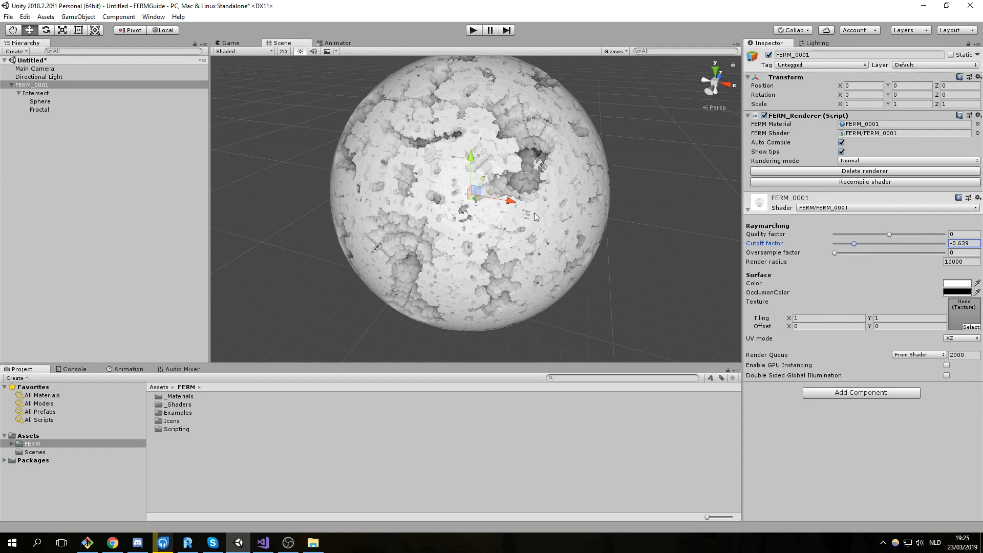
middle_click_drag(582, 189, 511, 229)
scroll(511, 229, "up", 4)
right_click_drag(524, 235, 486, 239)
scroll(486, 239, "down", 6)
scroll(488, 242, "up", 5)
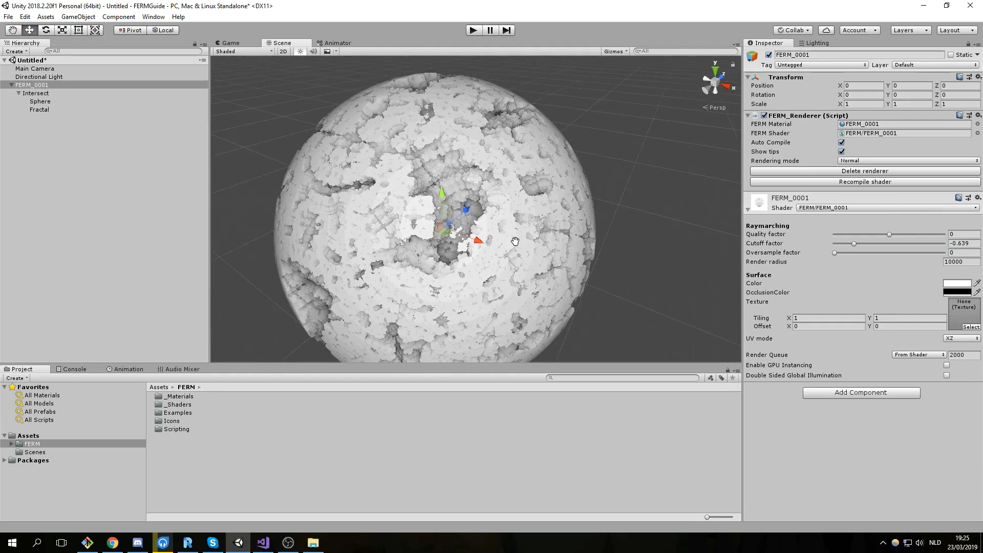
Raise the Raymarching Quality factor to 0.404.
left_click_drag(891, 236, 914, 242)
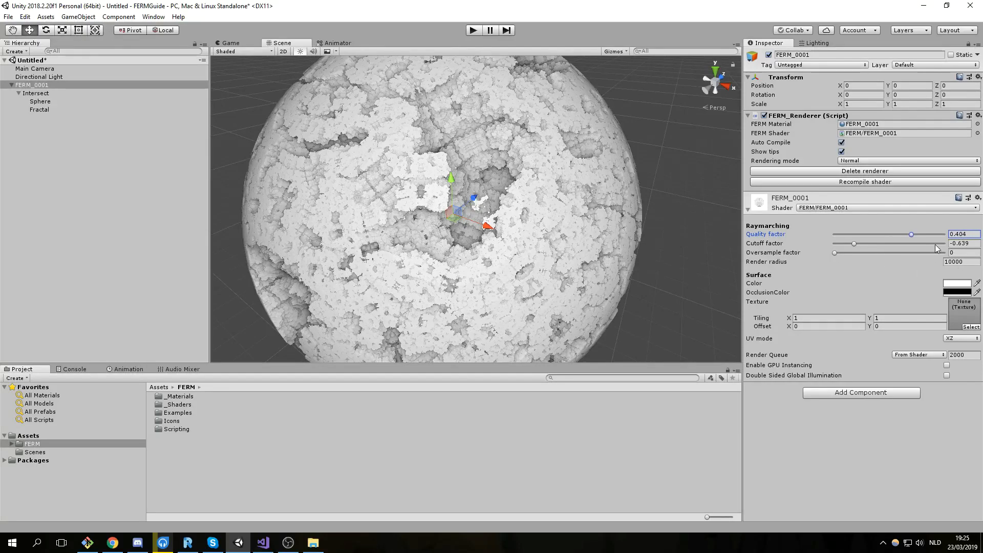
scroll(558, 281, "down", 2)
scroll(558, 280, "up", 2)
scroll(570, 266, "down", 3)
Apply the rainbow Pride texture to the FERM_0001 material.
left_click(971, 327)
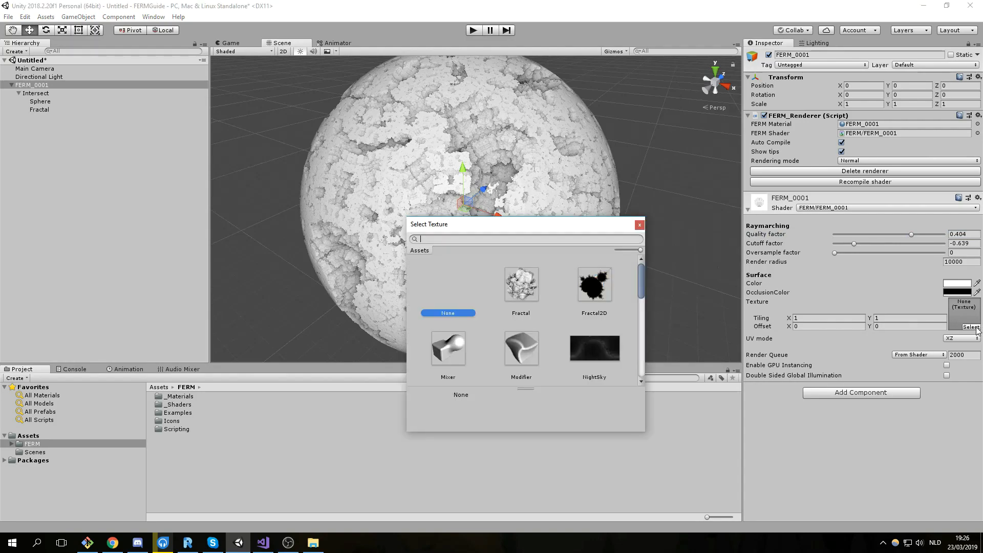
scroll(598, 313, "down", 3)
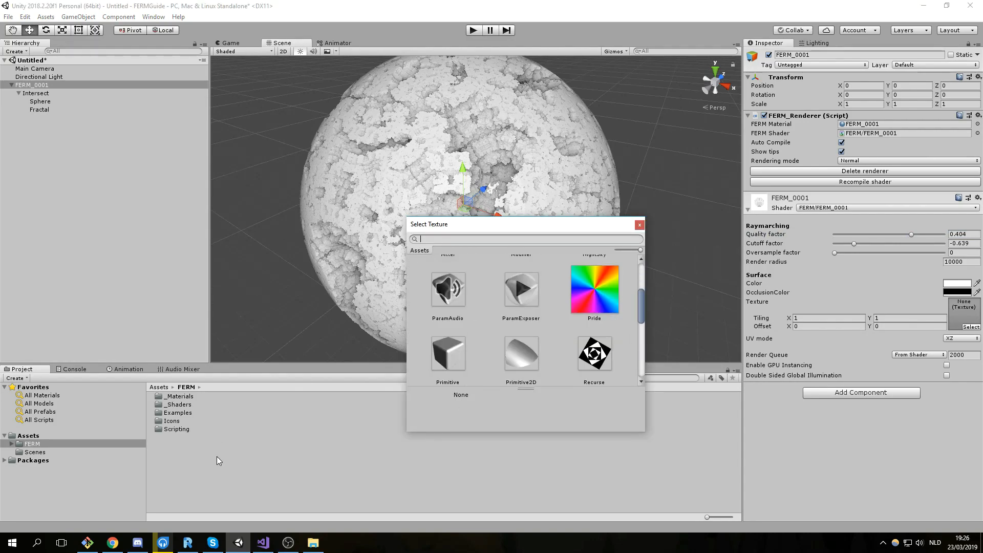
left_click(608, 294)
double_click(603, 280)
scroll(537, 223, "down", 8)
scroll(516, 239, "up", 5)
middle_click_drag(516, 239, 532, 255)
scroll(533, 255, "up", 6)
left_click_drag(533, 254, 602, 248, "alt")
scroll(602, 248, "down", 7)
middle_click_drag(571, 262, 609, 245)
scroll(609, 245, "up", 5)
scroll(708, 292, "down", 5)
Set the UV mode to Radial and the texture Offset Y to 0.2.
left_click(974, 339)
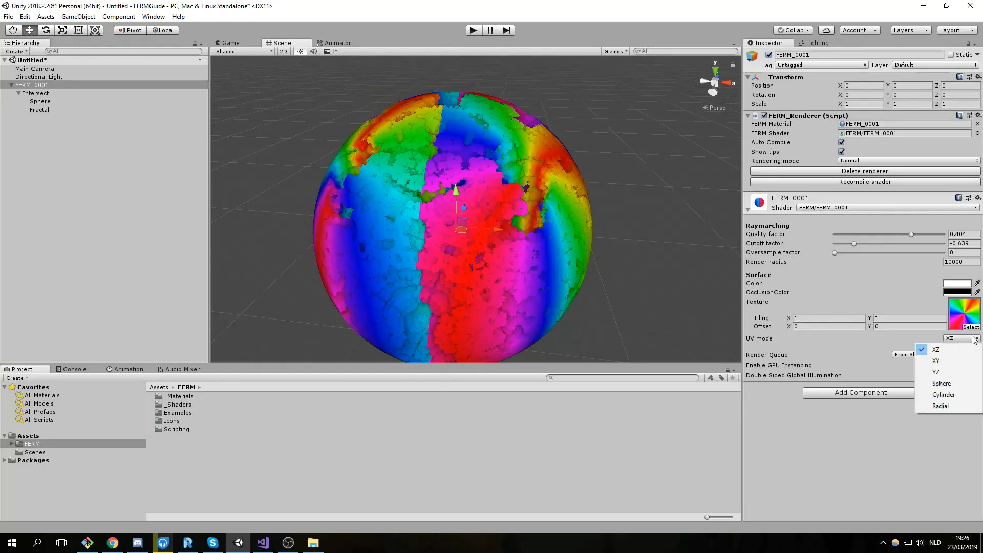
left_click(956, 406)
left_click_drag(558, 279, 670, 290, "alt")
left_click(886, 326)
type(".5")
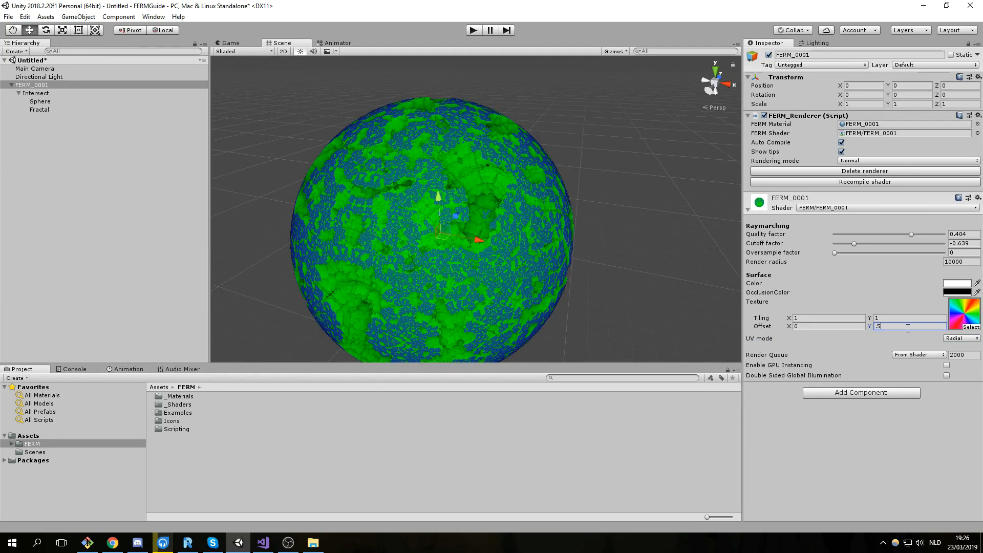
type("2")
key("Return")
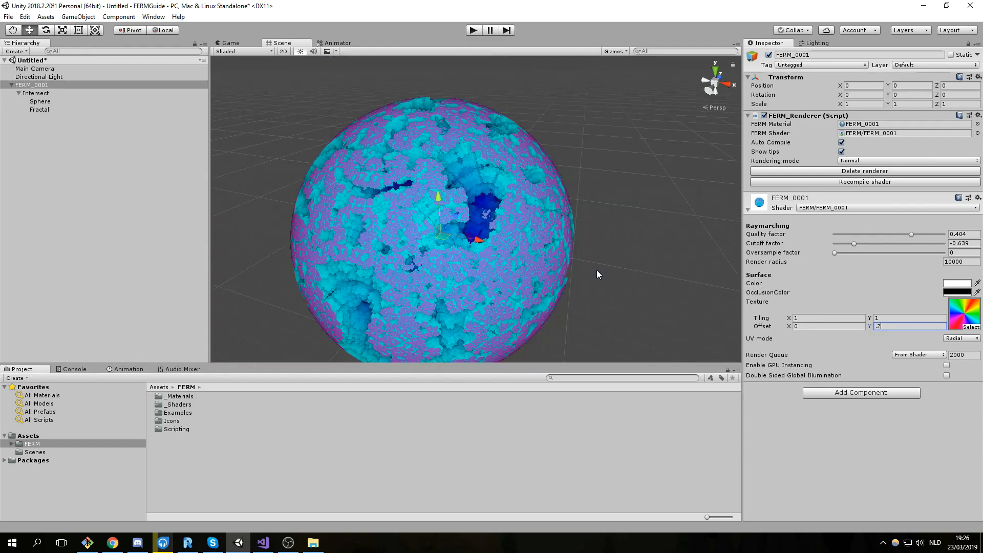
scroll(608, 256, "down", 5)
middle_click_drag(554, 210, 578, 217)
scroll(578, 217, "up", 5)
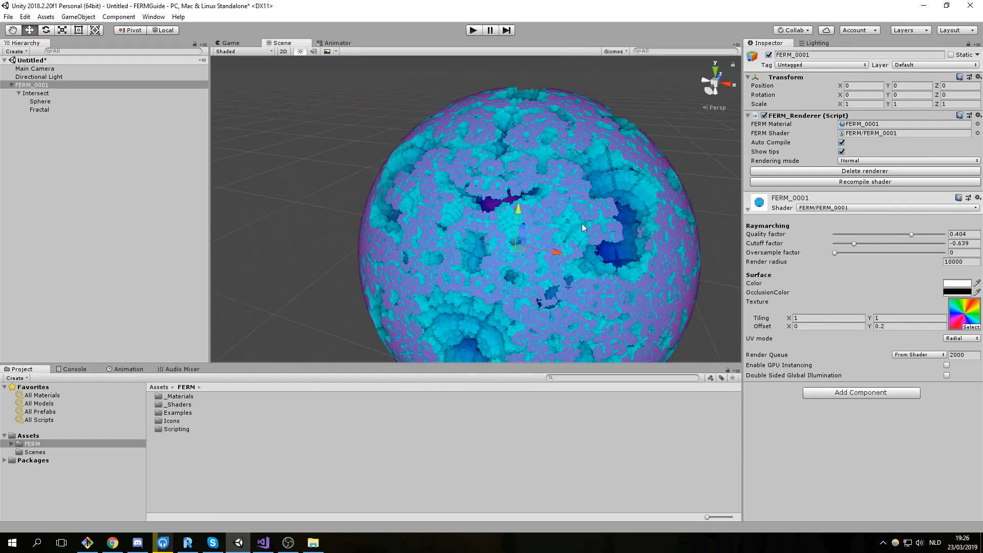
right_click_drag(579, 217, 599, 222)
Set the texture Tiling X to 2.
left_click(816, 318)
type("2")
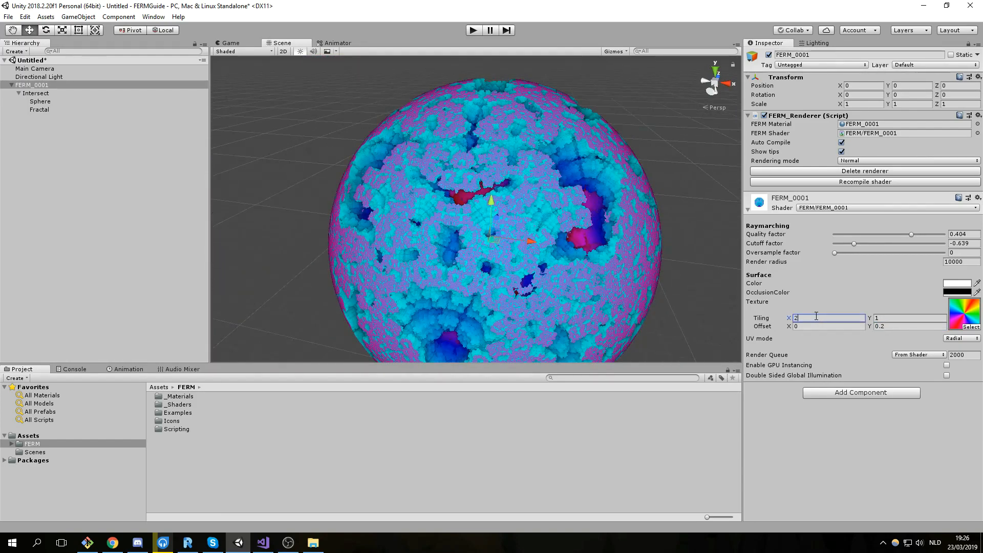
scroll(599, 277, "down", 5)
middle_click_drag(600, 277, 557, 259)
scroll(554, 259, "up", 6)
middle_click_drag(443, 266, 523, 239)
scroll(523, 239, "down", 9)
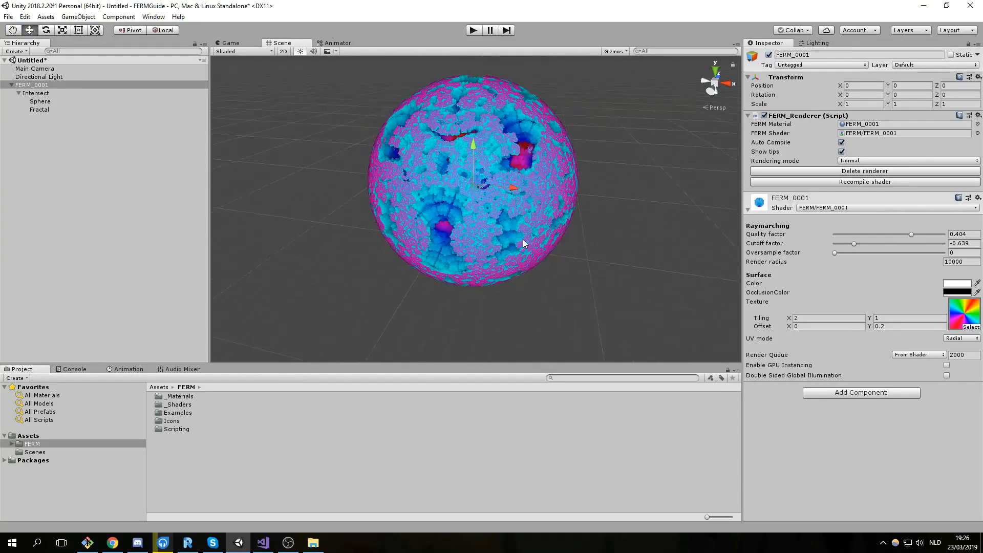
middle_click_drag(469, 210, 484, 232)
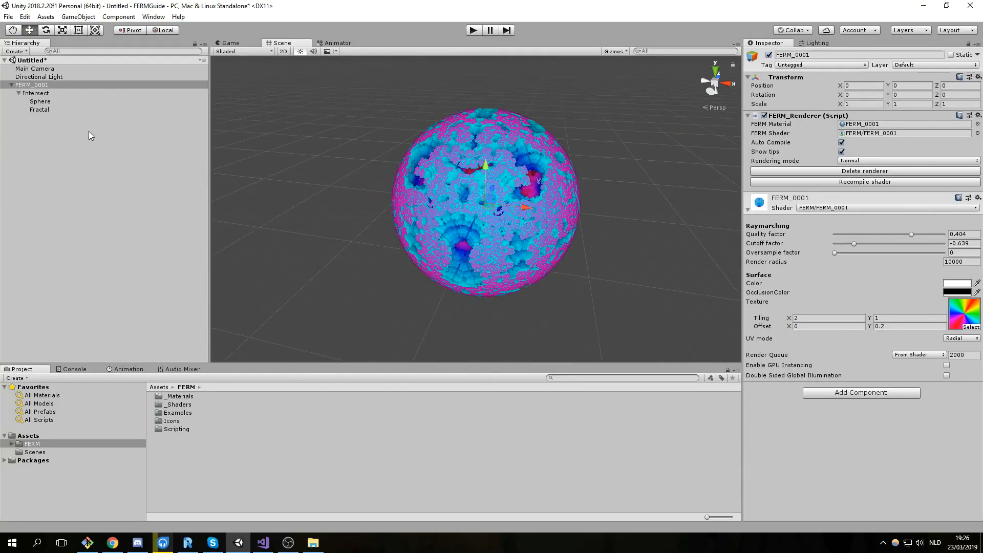
Select Sphere and try sliding it along X and lifting it along Y.
left_click(63, 102)
scroll(487, 177, "up", 2)
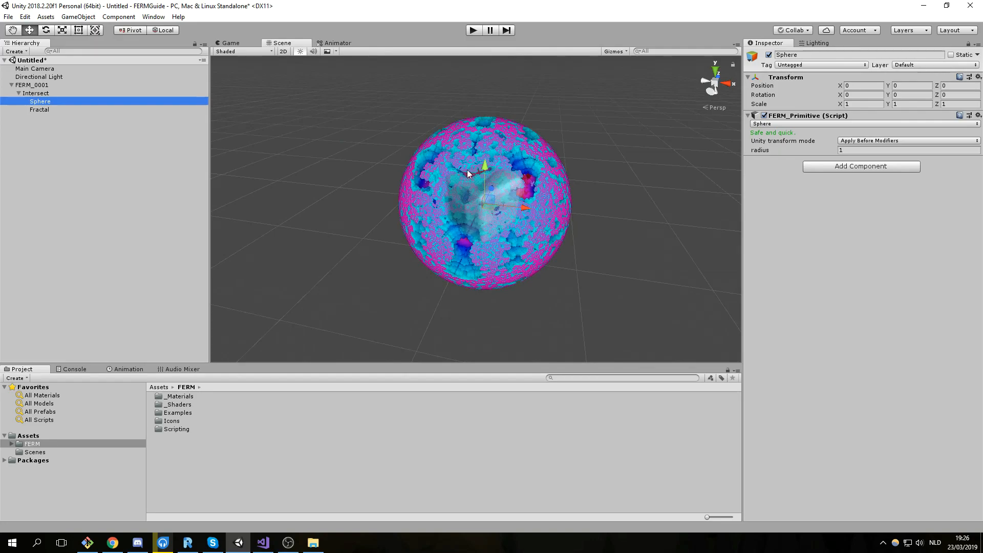
scroll(456, 204, "up", 9)
mouse_move(470, 185)
middle_mouse_down()
mouse_move(399, 215)
mouse_move(538, 221)
mouse_move(461, 202)
middle_mouse_up()
scroll(466, 217, "down", 6)
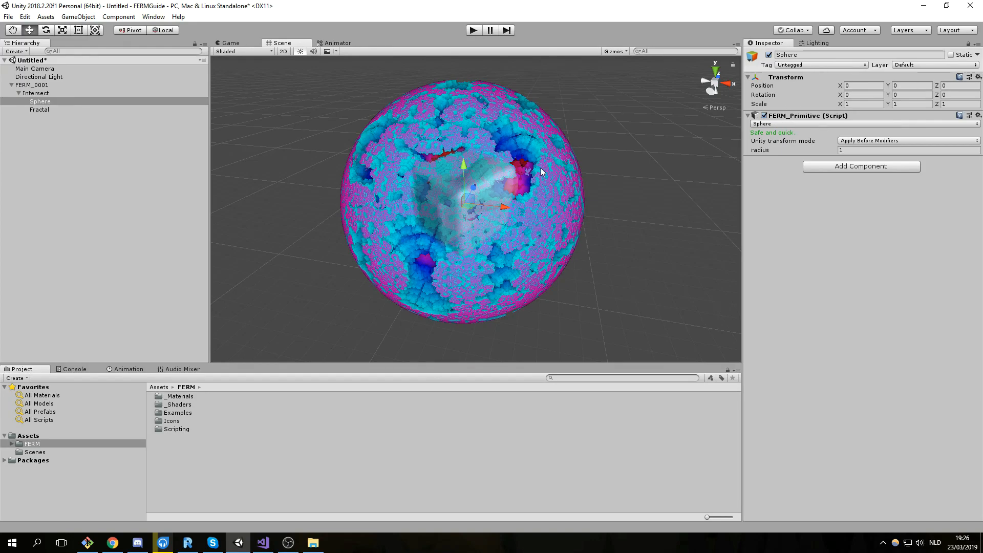
left_click_drag(509, 206, 637, 267)
left_click_drag(561, 244, 453, 261)
scroll(496, 233, "down", 9)
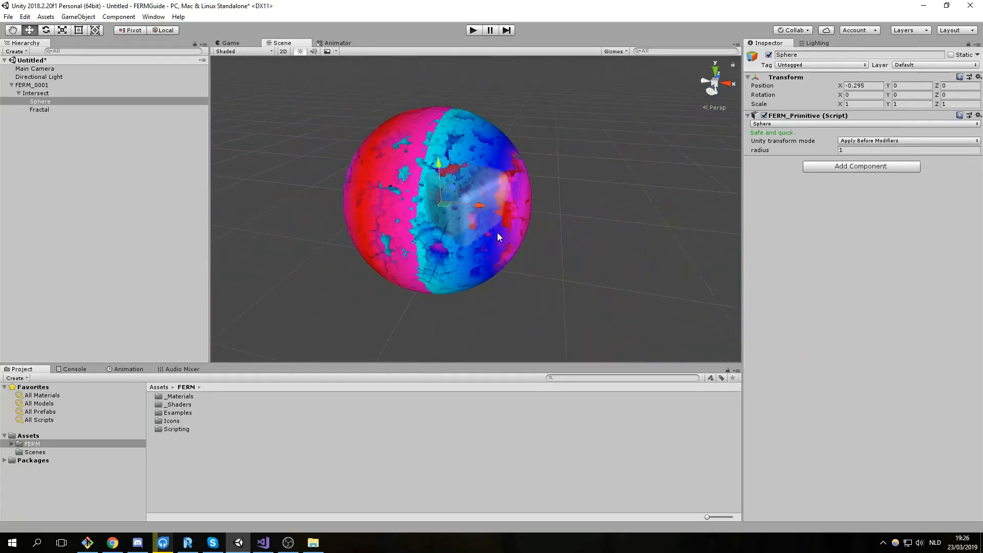
left_click_drag(449, 173, 470, 140)
Undo the upward move and set Sphere's Position X to 0, centring it at the origin.
key("ctrl+z")
scroll(513, 223, "up", 10)
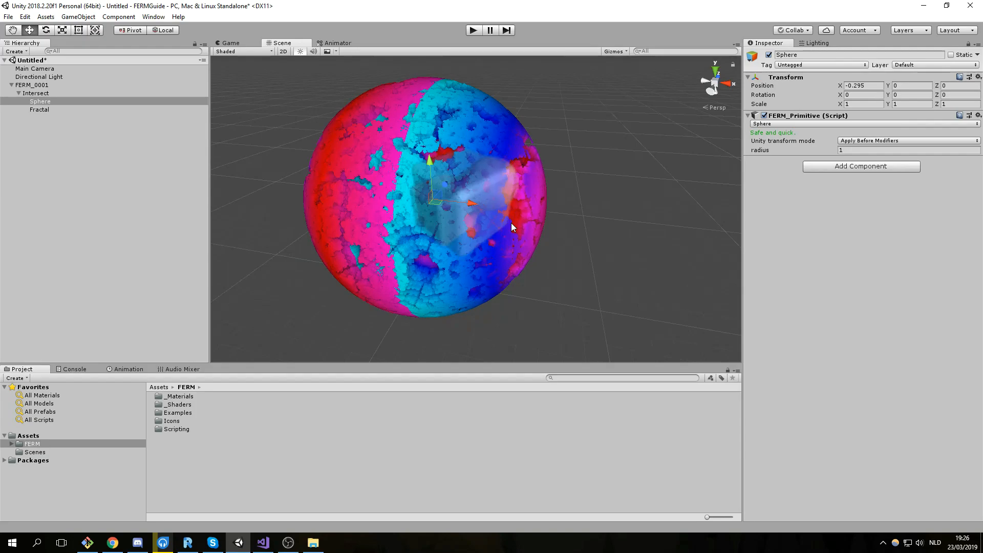
scroll(536, 228, "down", 5)
right_click_drag(500, 231, 523, 197)
type("0")
scroll(482, 200, "down", 5)
scroll(523, 197, "up", 6)
Add a Rigidbody with gravity to the Sphere.
left_click(860, 166)
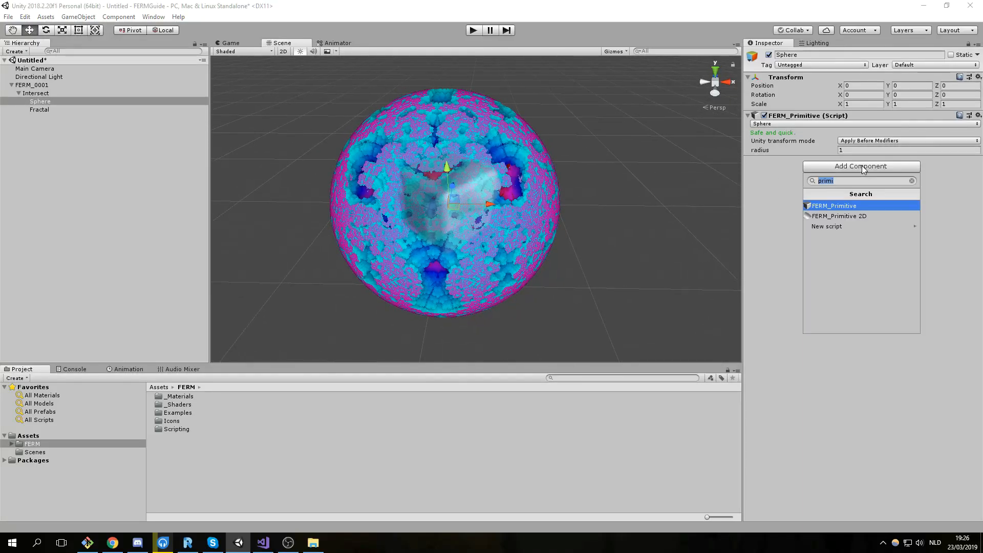
type("rigid")
key("Return")
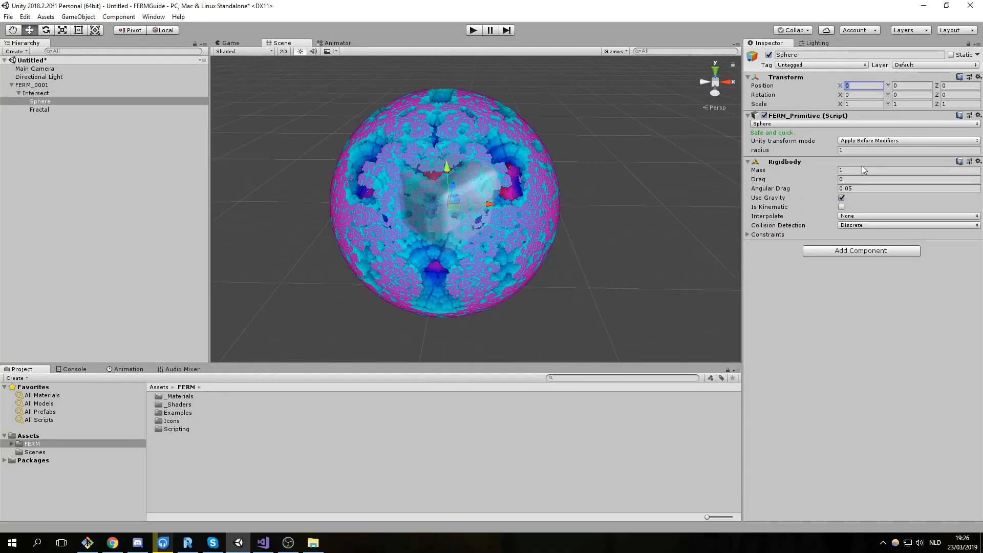
Add a Sphere Collider to the Sphere with radius 1.
left_click(893, 248)
type("s")
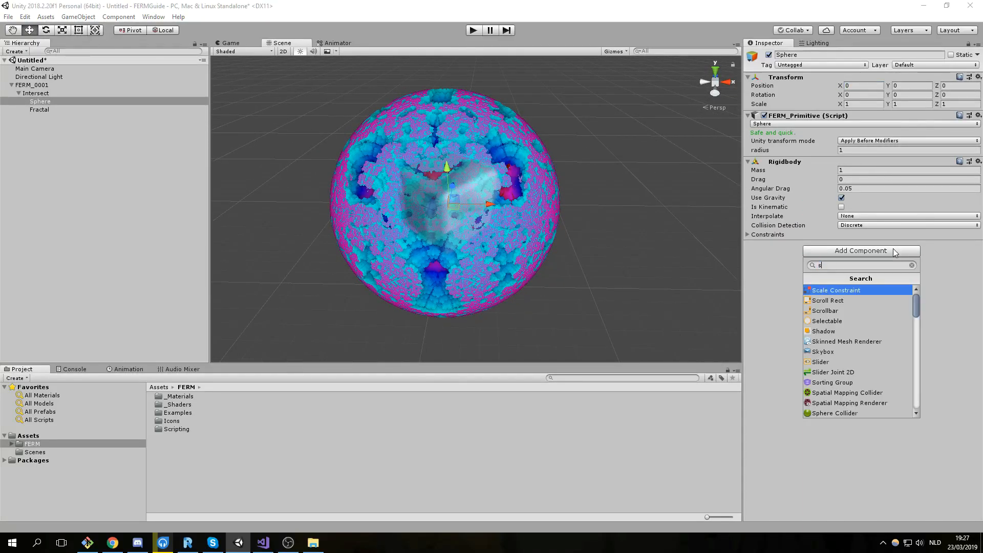
type("phere")
key("Return")
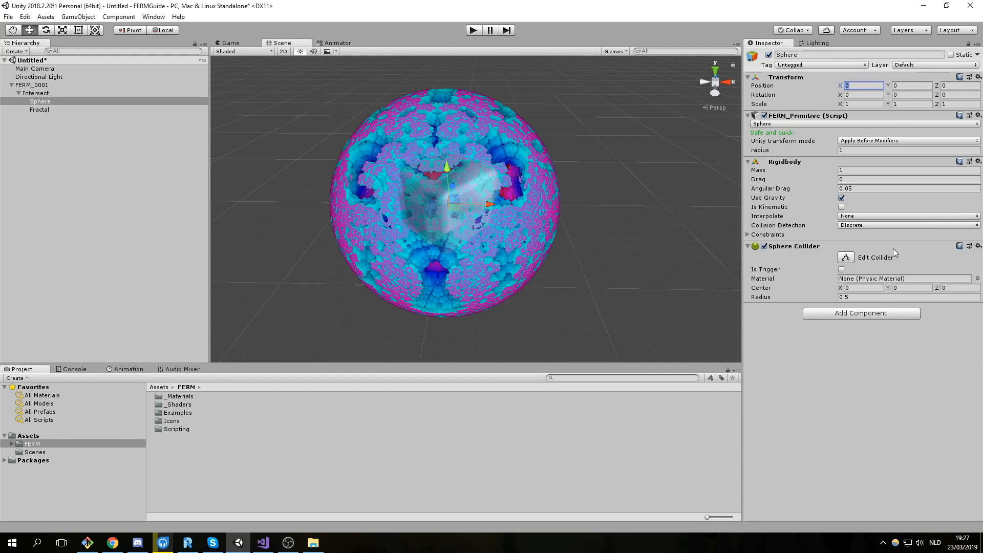
left_click(865, 296)
type("1")
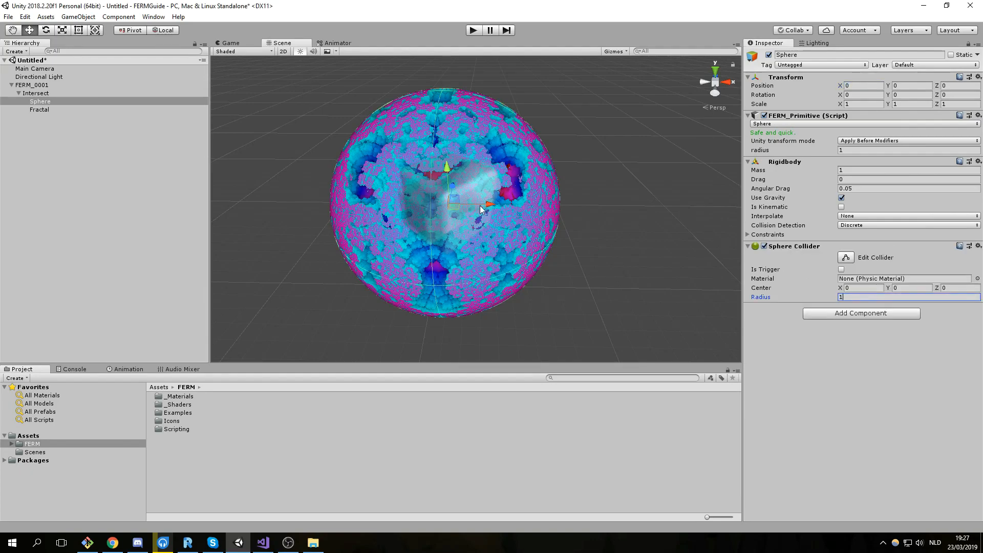
scroll(463, 182, "down", 2)
scroll(458, 189, "up", 2)
left_click_drag(461, 187, 404, 182, "alt")
scroll(409, 183, "down", 3)
middle_click_drag(481, 200, 449, 186)
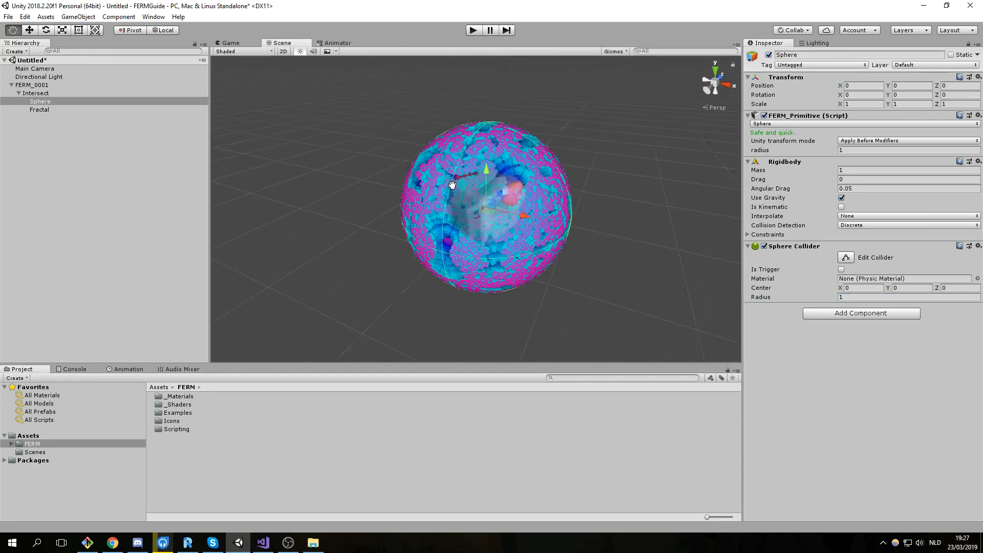
scroll(435, 186, "up", 1)
Create a Cube below the ball and scale it to 15×1×15.
left_click(73, 137)
right_click(99, 177)
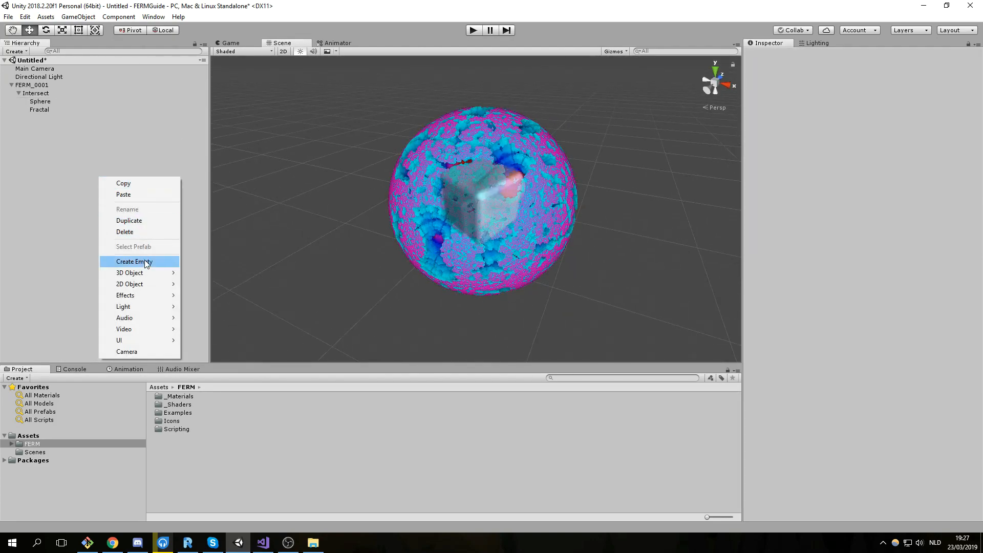
mouse_move(147, 274)
left_click(200, 272)
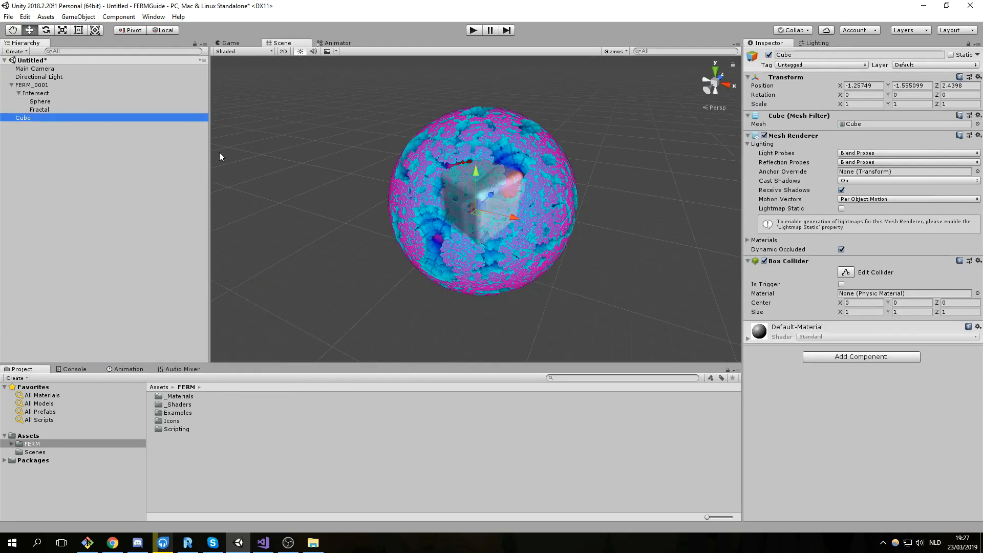
left_click_drag(481, 177, 482, 261)
left_click_drag(842, 108, 948, 126)
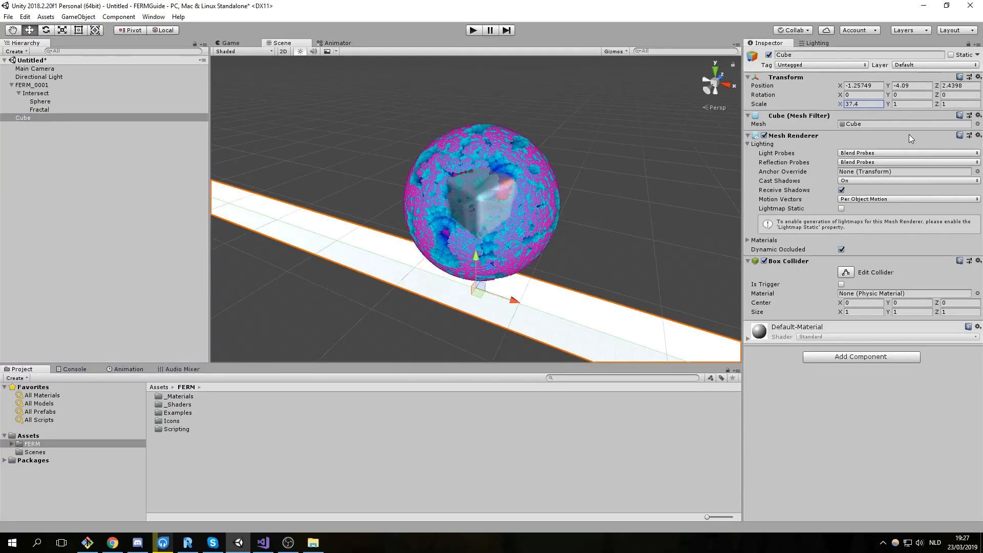
double_click(873, 106)
type("15")
left_click(973, 104)
type("15")
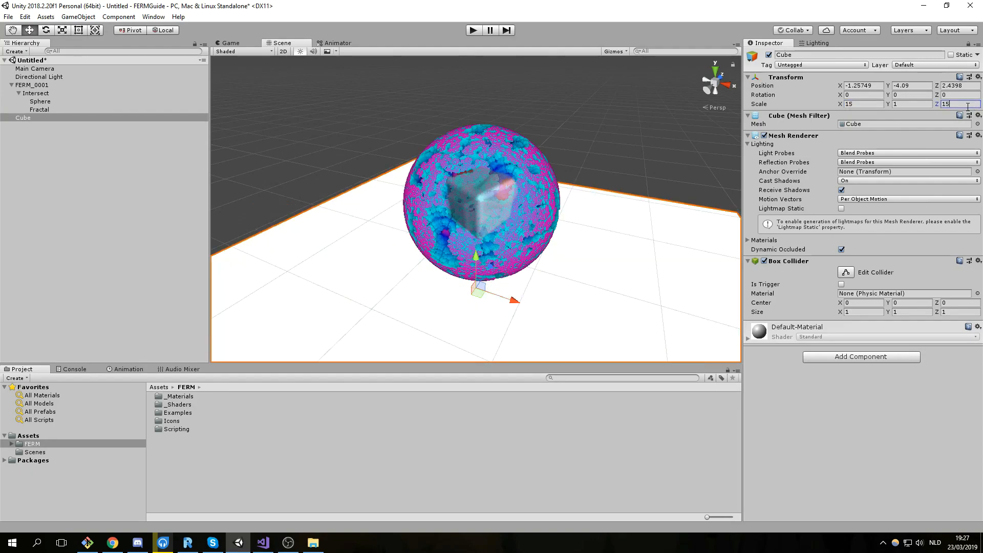
scroll(683, 157, "down", 2)
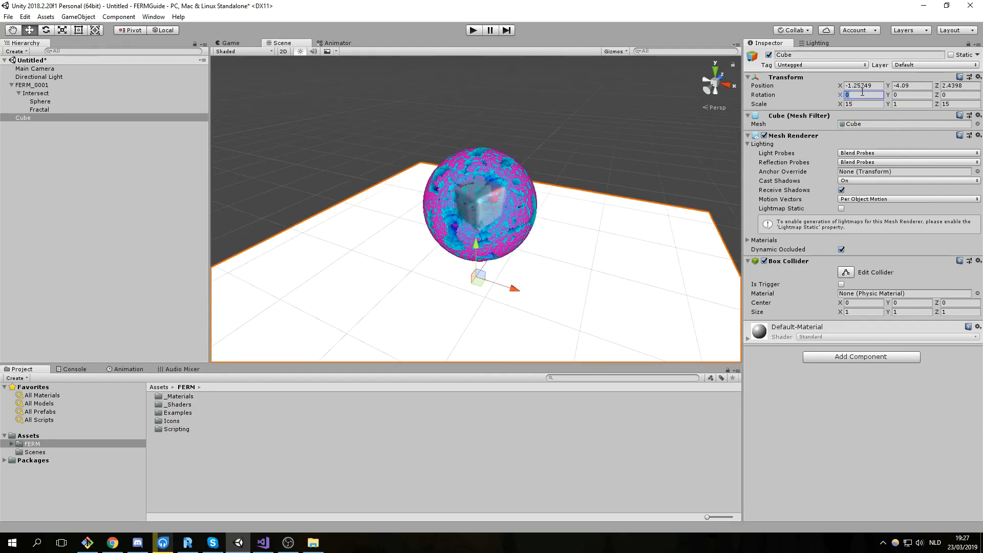
Tilt the cube floor to rotation X 2.
type("10")
scroll(594, 176, "down", 2)
left_click_drag(594, 176, 511, 168, "alt")
type("5")
key("BackSpace")
type("2")
scroll(522, 180, "down", 2)
scroll(511, 169, "up", 3)
Overwrite SampleScene.unity in the Scenes folder and enter play mode.
left_click(119, 194)
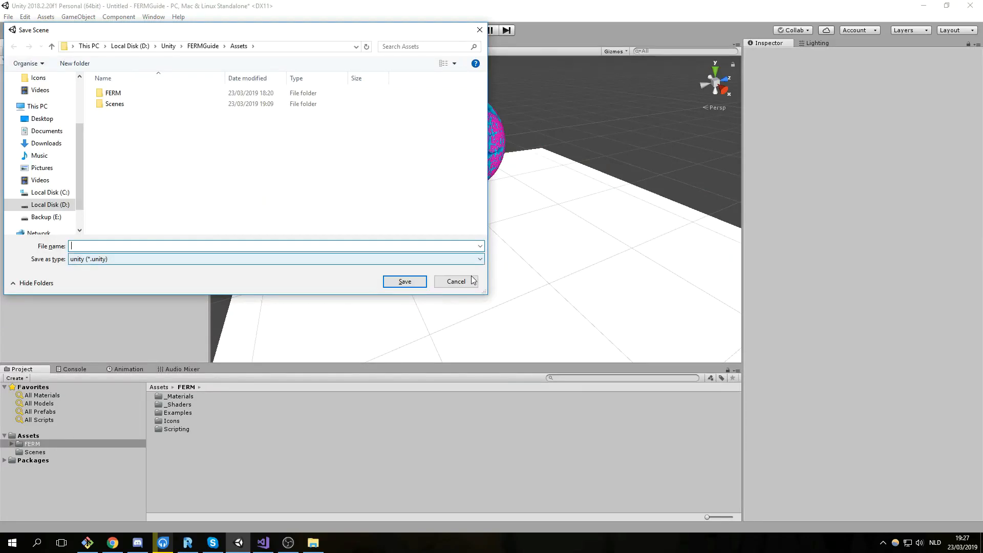
left_click(127, 105)
double_click(127, 104)
left_click(131, 92)
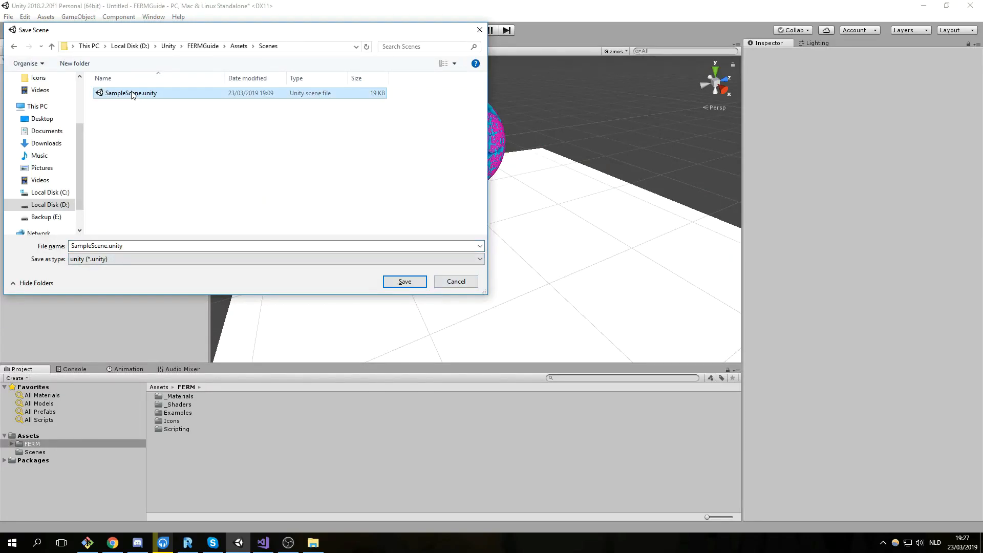
left_click(405, 281)
left_click(516, 270)
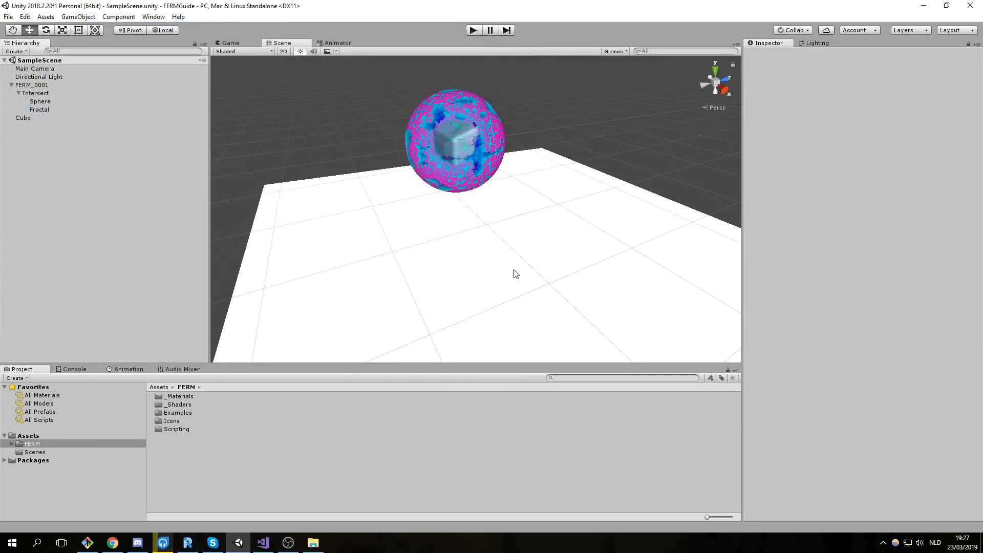
left_click(473, 31)
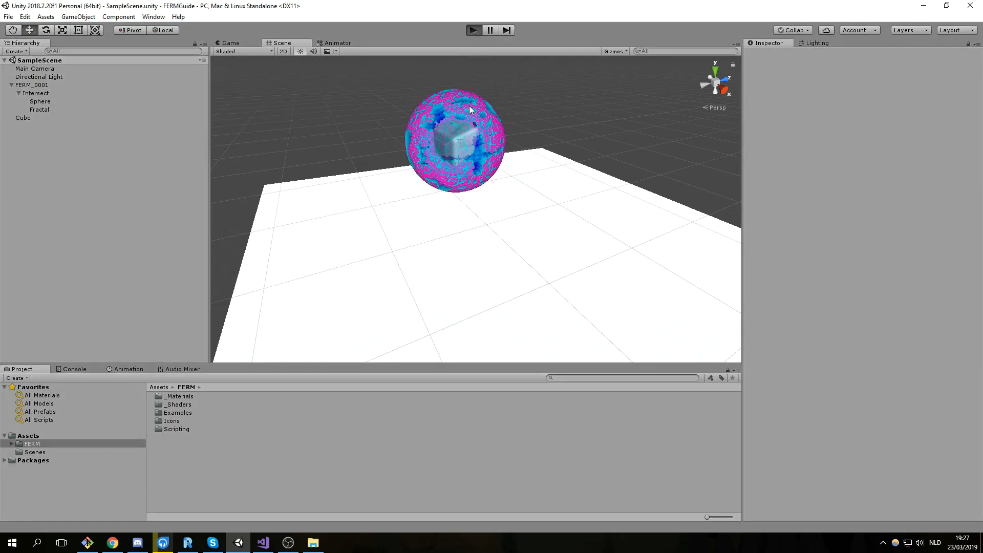
In the Scene view, tilt the Cube floor around its X axis with the Rotate tool during play mode.
left_click(462, 124)
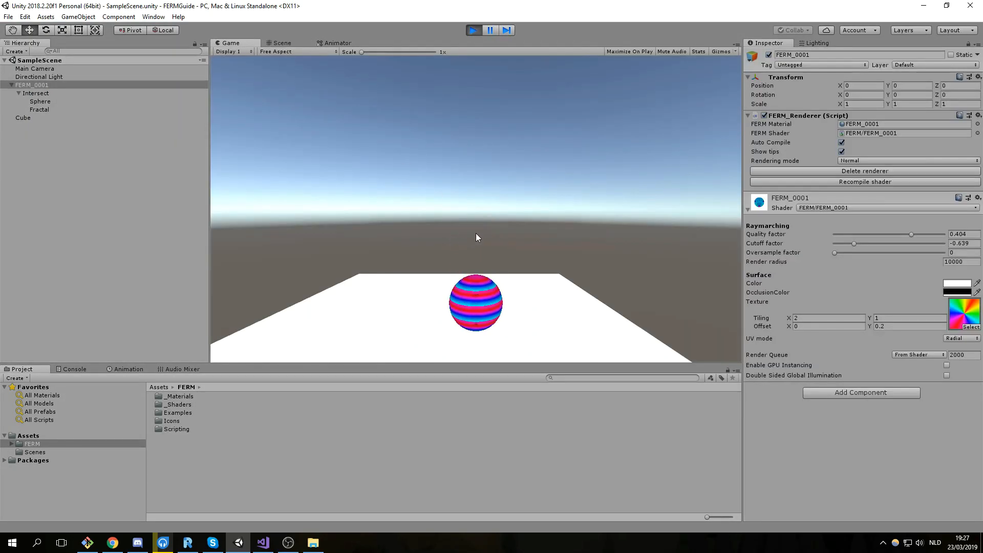
left_click(46, 118)
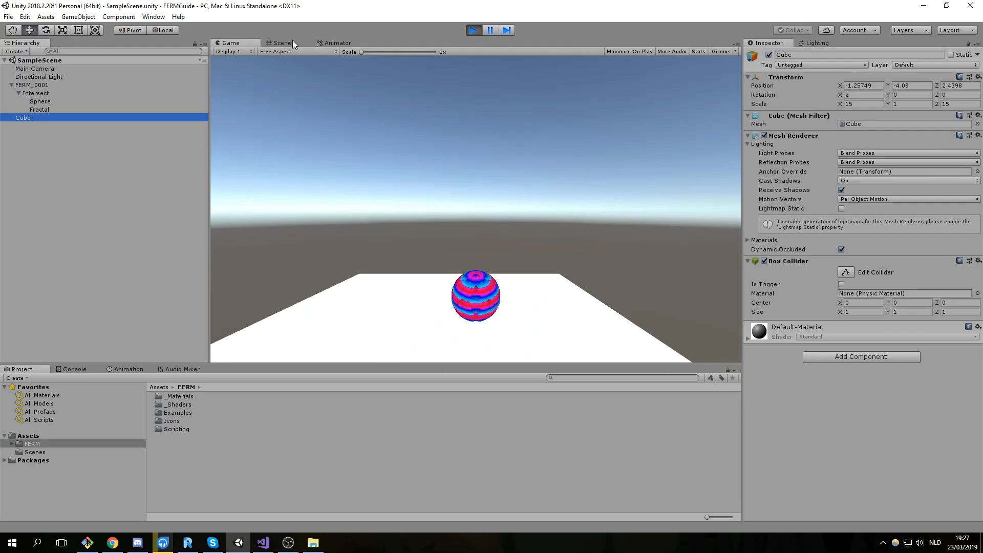
left_click(291, 42)
left_click(46, 30)
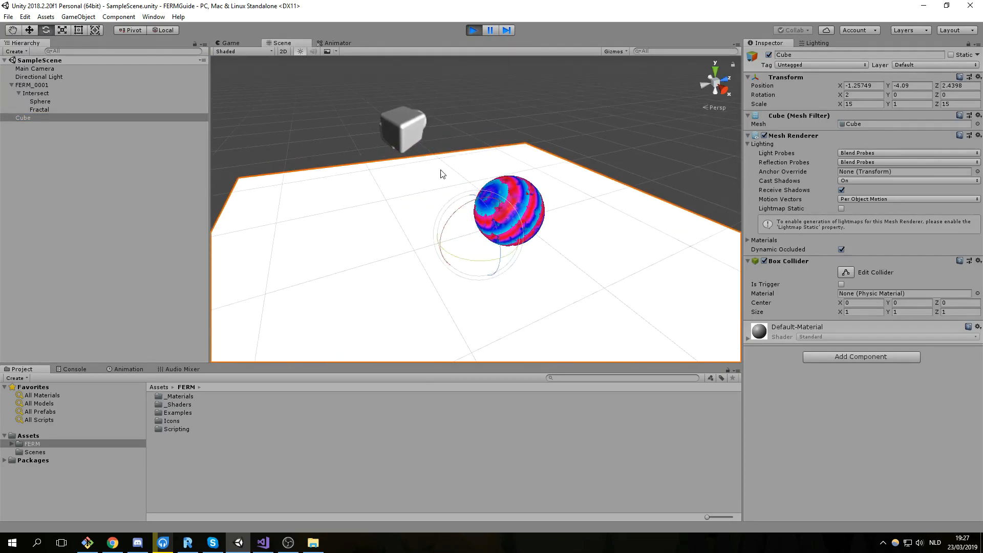
mouse_move(471, 211)
left_mouse_down()
mouse_move(451, 223)
mouse_move(509, 227)
mouse_move(508, 238)
mouse_move(495, 250)
mouse_move(487, 230)
mouse_move(502, 217)
mouse_move(398, 247)
mouse_move(519, 185)
left_mouse_up()
Stop play mode so the floor's tilt resets, and recenter the Scene view on the ball.
left_click(473, 30)
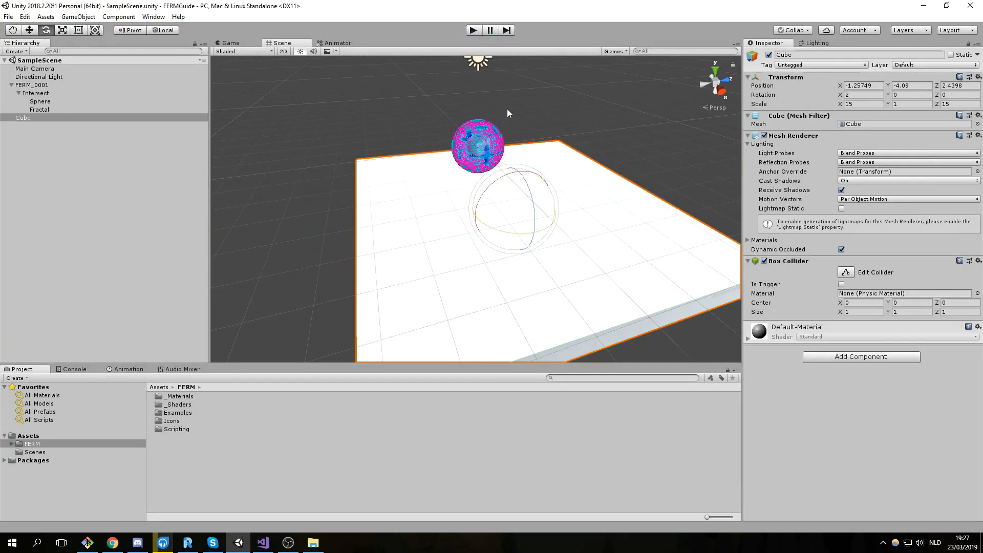
middle_click_drag(537, 147, 511, 219)
scroll(521, 252, "up", 5)
scroll(596, 198, "up", 4)
scroll(461, 173, "down", 3)
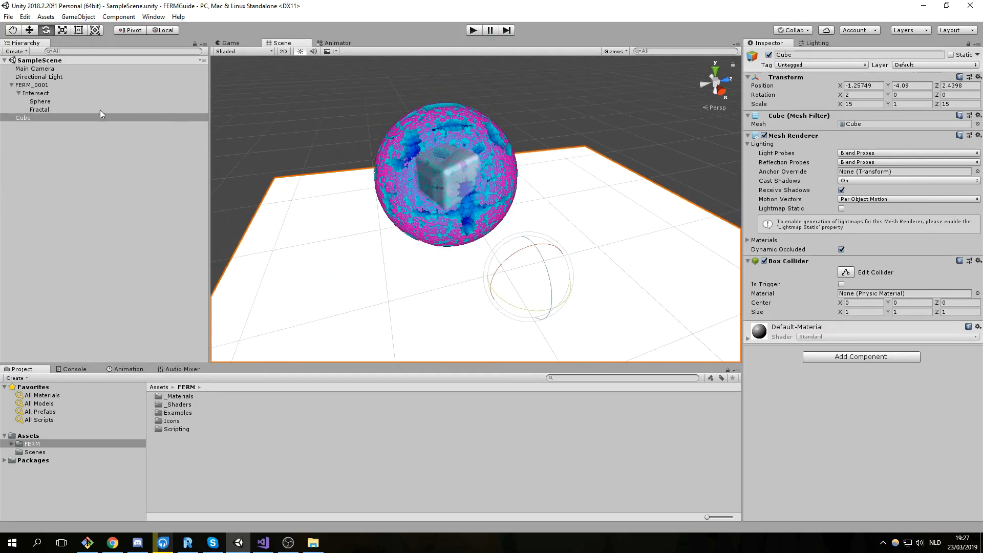
Inspect the Sphere's physics components, then select Fractal to show its FERM modifiers.
left_click(82, 108)
left_click(77, 101)
scroll(429, 137, "up", 3)
middle_click_drag(447, 158, 469, 180)
scroll(469, 179, "up", 1)
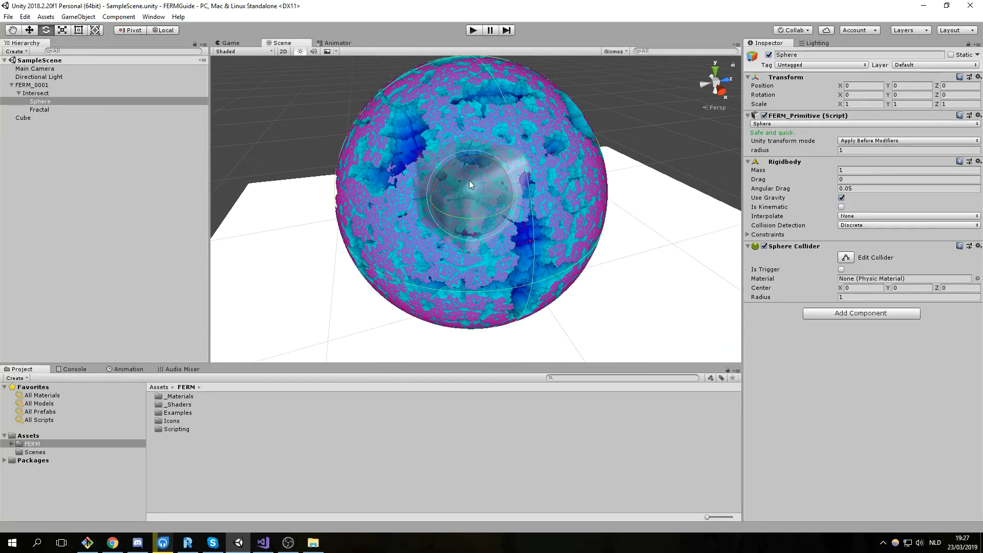
scroll(461, 161, "down", 1)
scroll(528, 145, "up", 3)
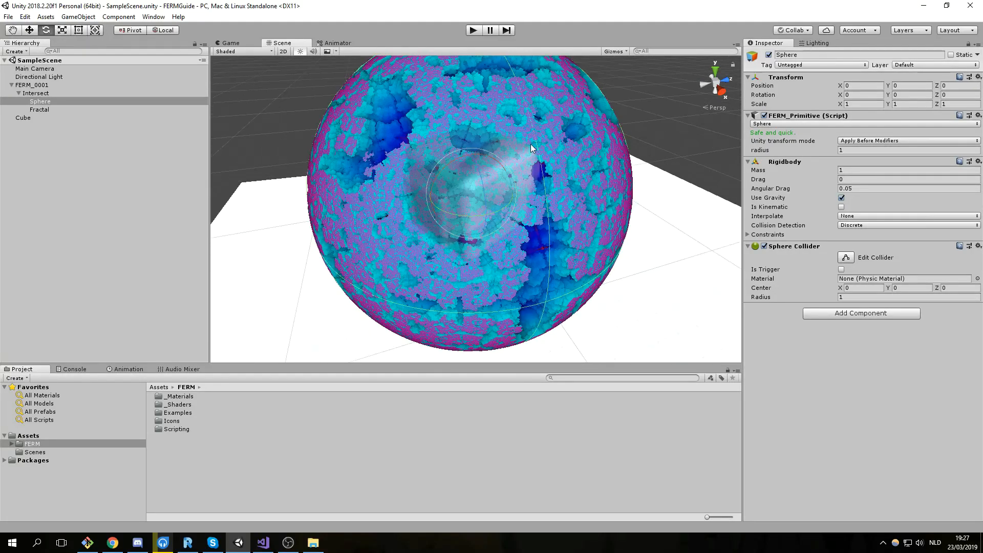
left_click(103, 109)
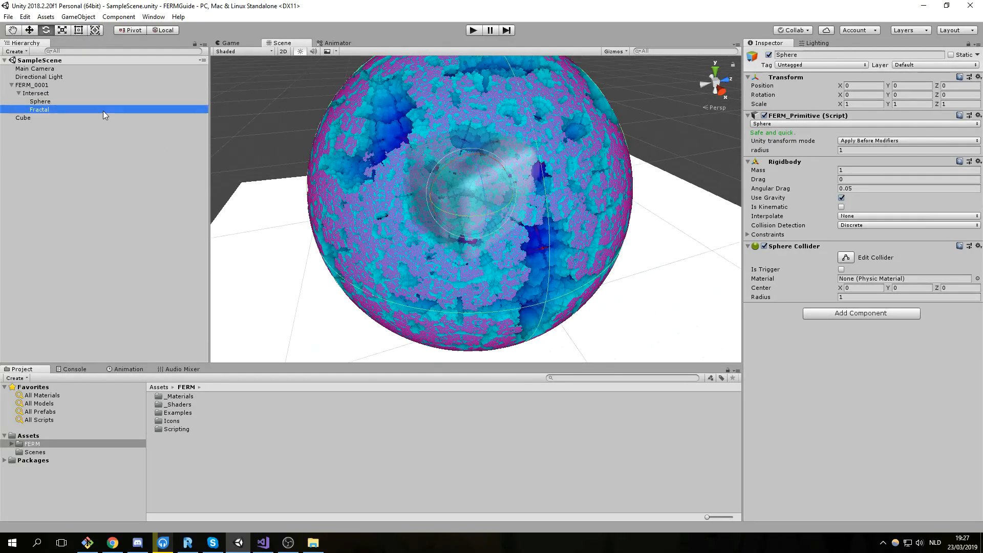
Set the Fractal's transform mode to Apply After Modifiers and its scale to 0.85.
left_click(853, 105)
type("2")
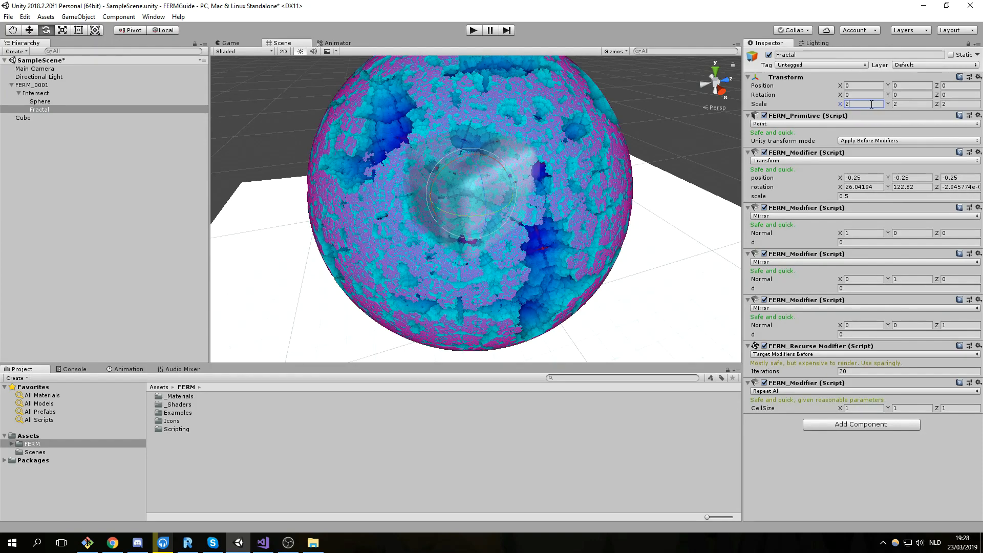
left_click(870, 141)
left_click(883, 164)
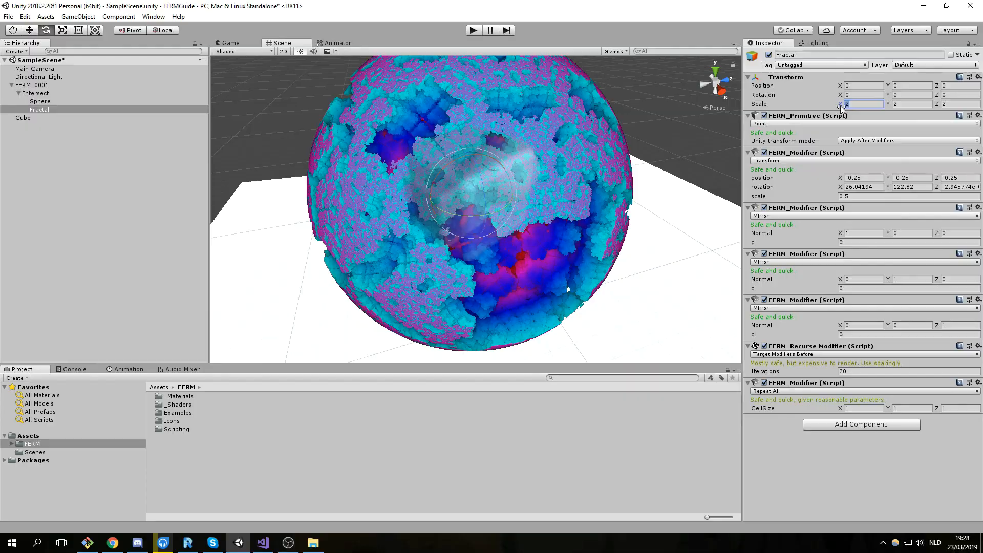
mouse_move(841, 103)
left_mouse_down()
mouse_move(880, 103)
mouse_move(858, 112)
left_mouse_up()
left_click(858, 409)
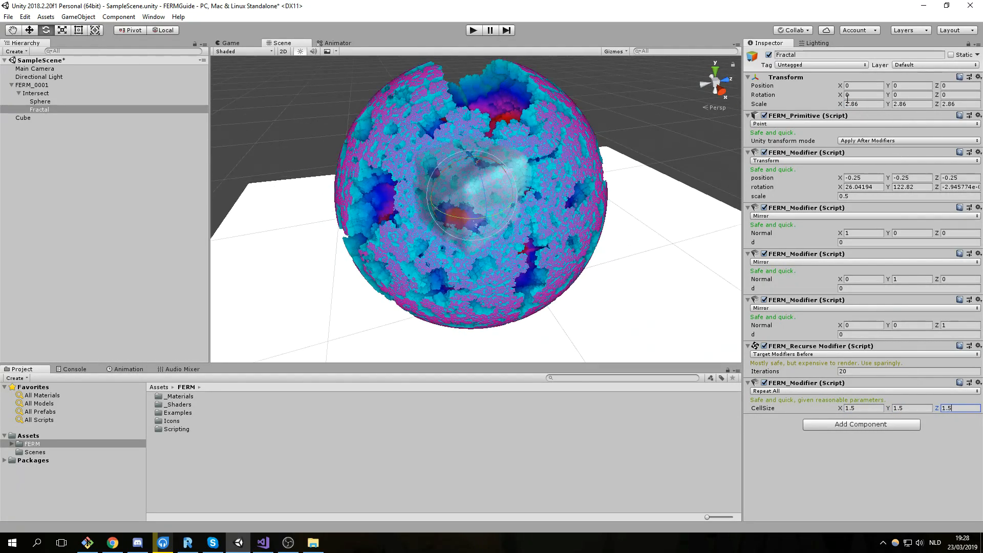
left_click_drag(841, 104, 815, 108)
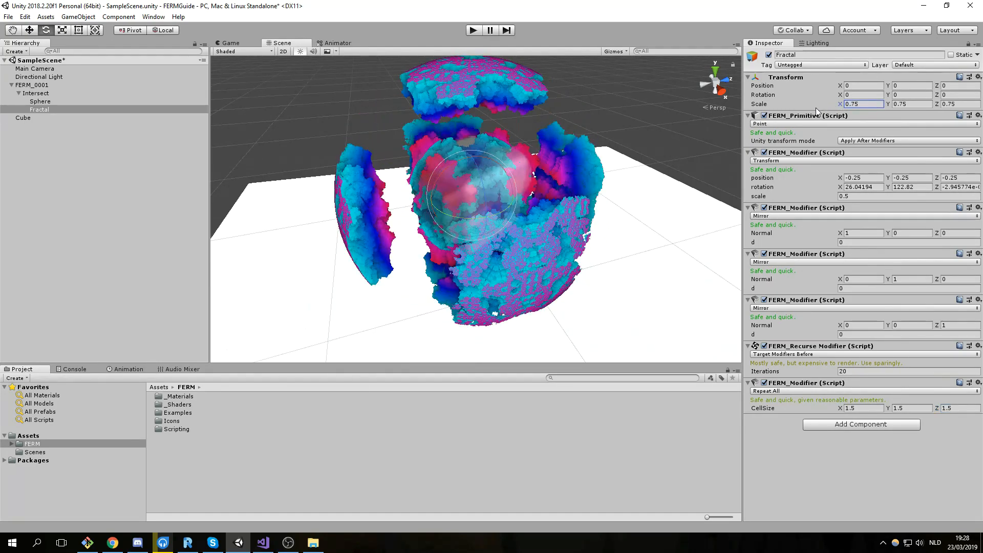
Adjust the Transform modifier's Y rotation and set Repeat All cell size to 1.3 on X, Y, Z.
left_click_drag(452, 158, 527, 256, "alt")
left_click_drag(891, 190, 378, 228)
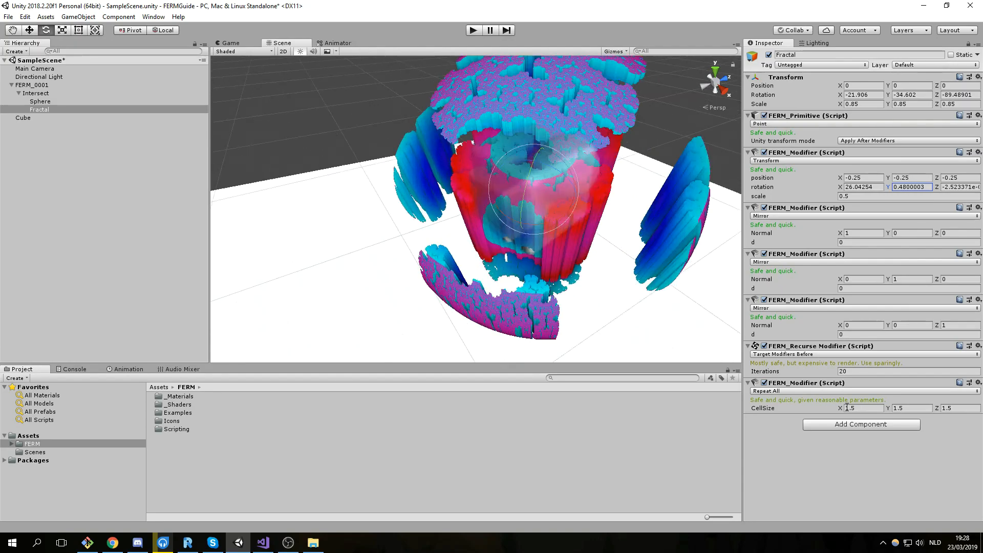
type("1.2")
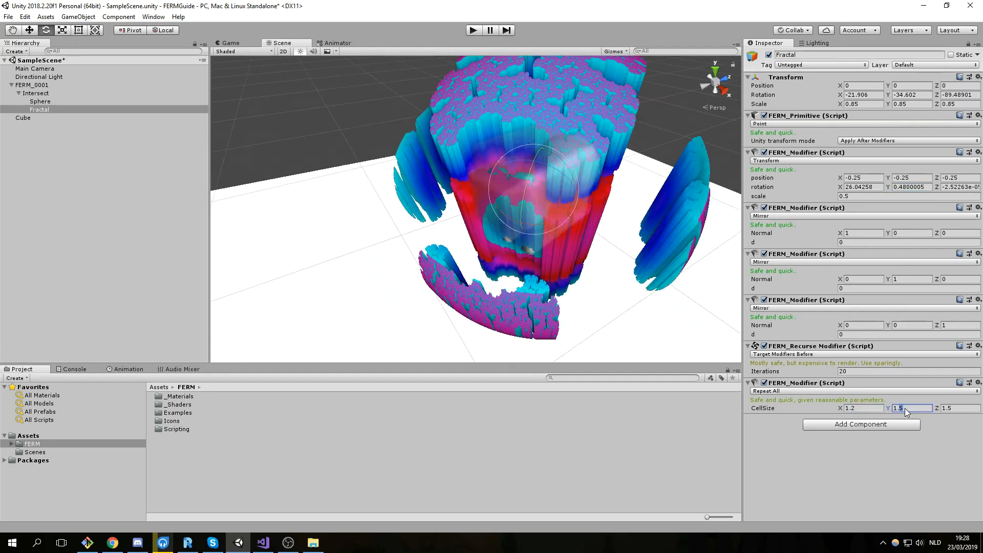
type("1.22")
scroll(604, 293, "down", 5)
middle_click_drag(594, 286, 509, 266)
scroll(484, 265, "up", 5)
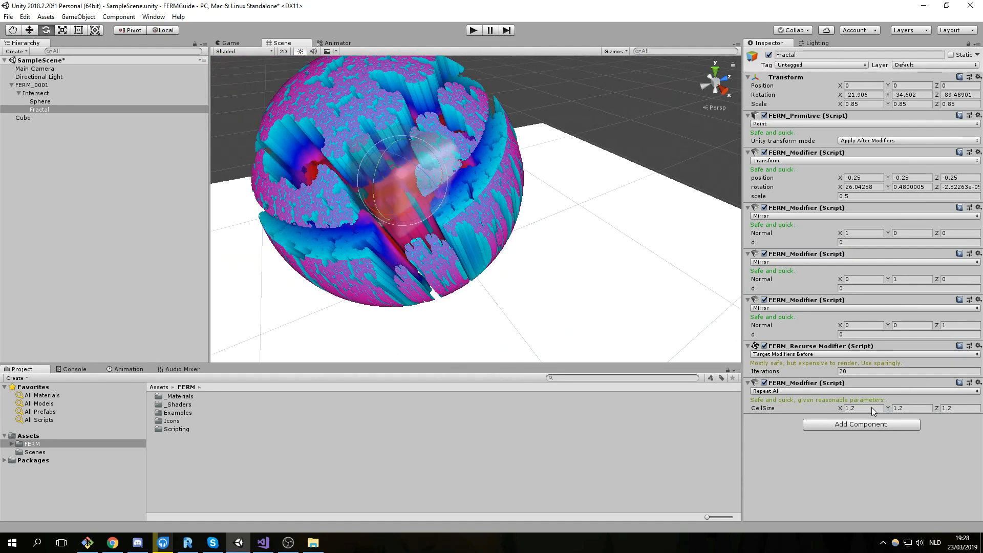
type("1.31.3")
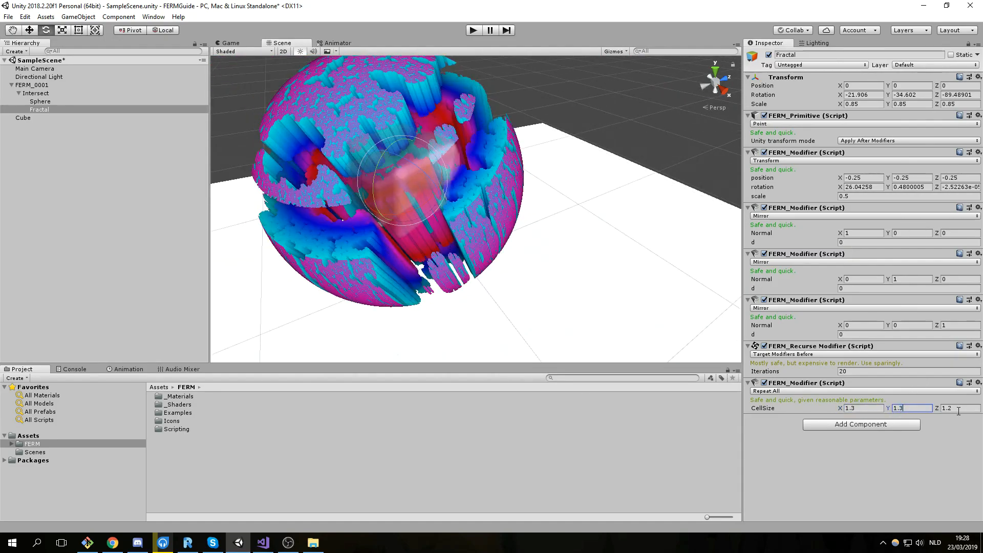
type("3")
Fly the Scene camera around the segmented fractal to view it from other sides.
scroll(474, 302, "down", 10)
middle_click_drag(474, 302, 515, 291)
scroll(461, 176, "up", 7)
middle_click_drag(386, 198, 416, 212)
middle_click_drag(403, 147, 438, 161)
scroll(427, 175, "up", 6)
scroll(424, 177, "down", 7)
key("w")
right_click_drag(424, 178, 525, 171)
key("s")
key("s")
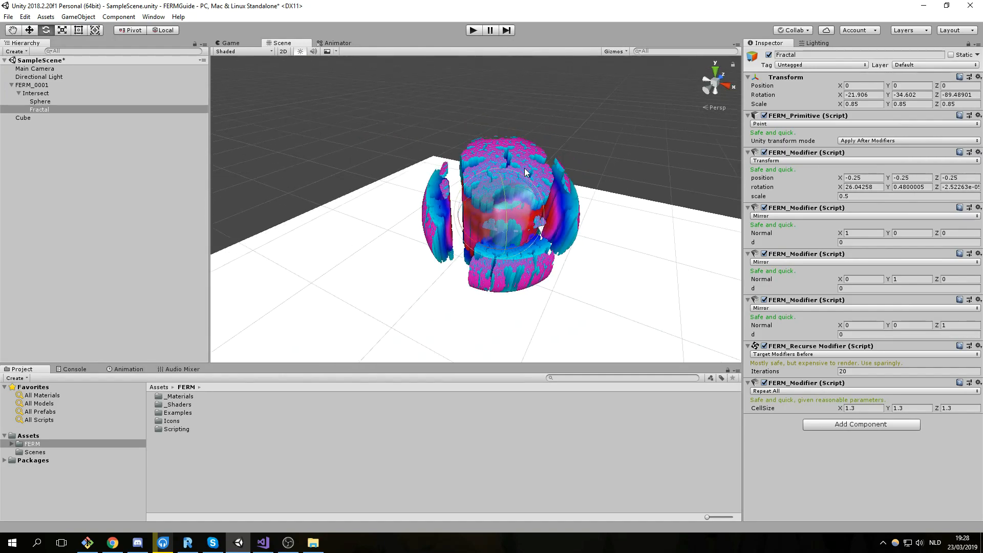
Add a FERM_Param Exposer to Fractal set to Transform_0_rotation, and expand its Value_quat fields.
left_click(834, 424)
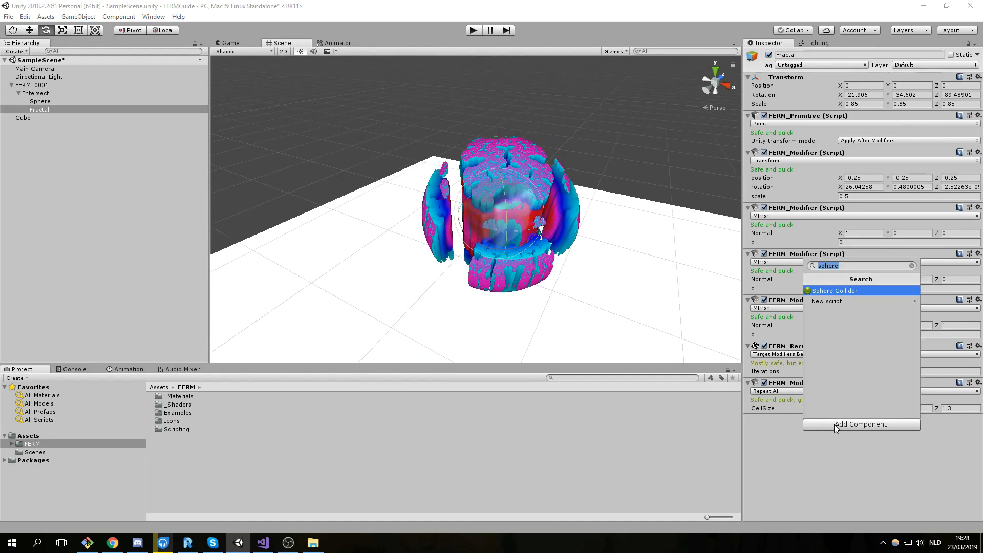
type("param")
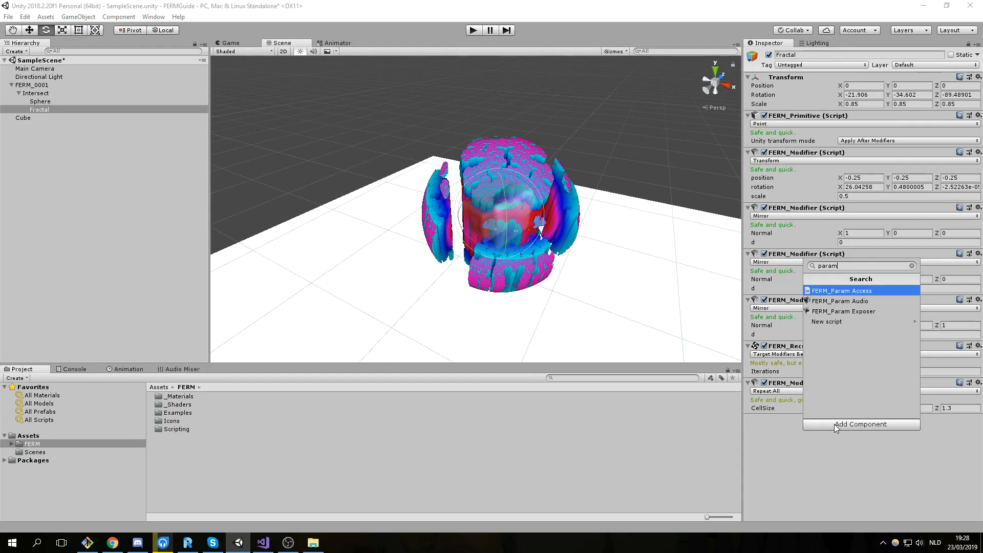
key("Down")
key("Down")
key("Return")
right_click(834, 424)
left_click(782, 441)
left_click(787, 427)
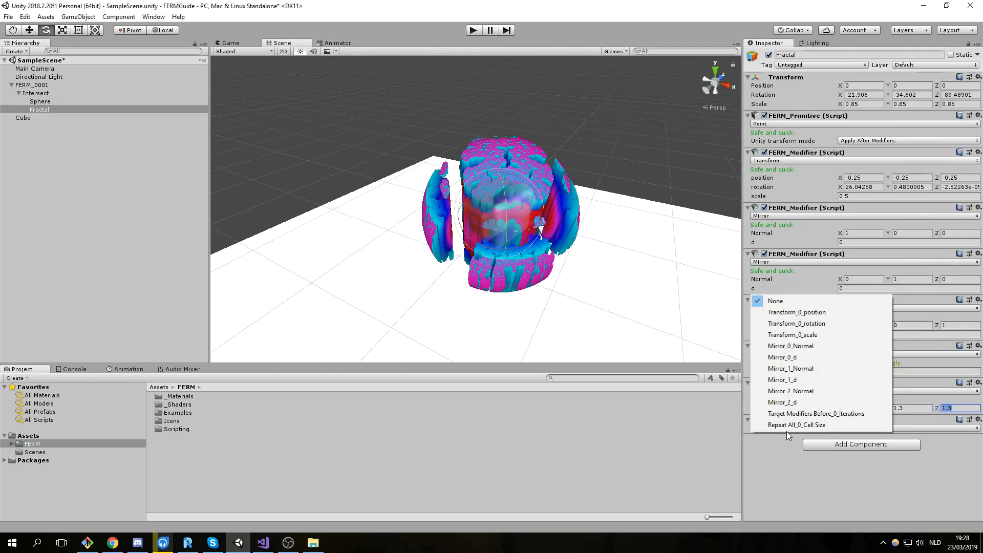
left_click(803, 326)
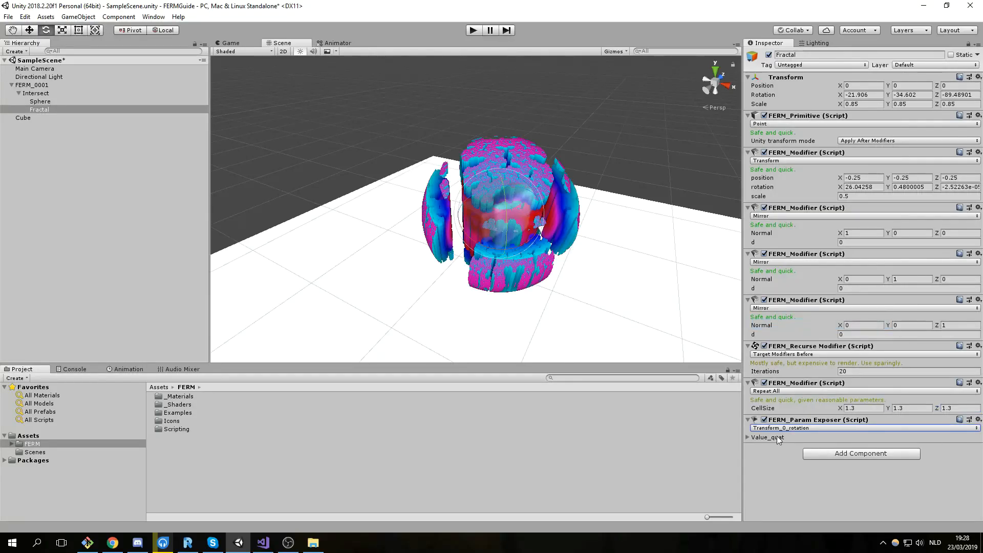
left_click(747, 437)
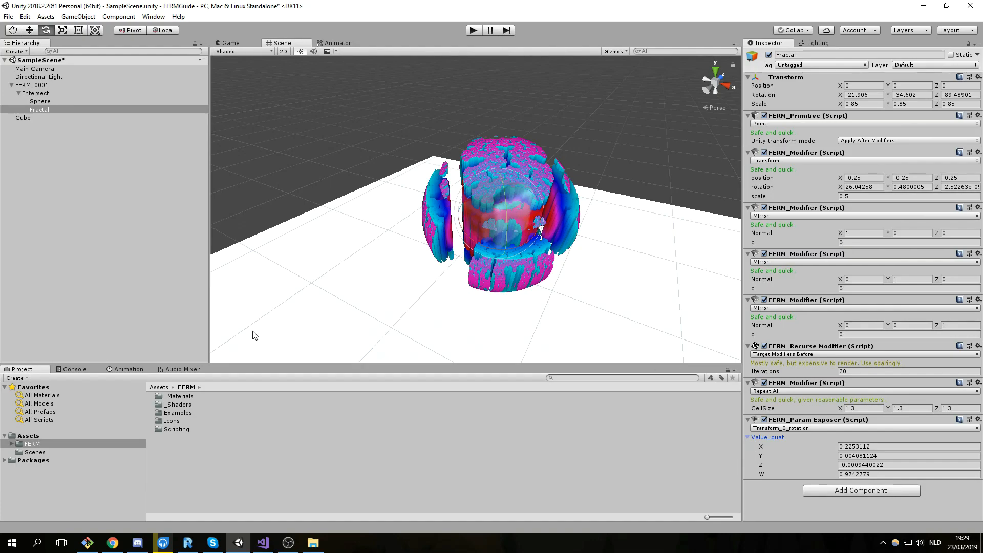
Create an Animator Controller named Anim in Assets, deleting an extra unwanted controller.
left_click(28, 436)
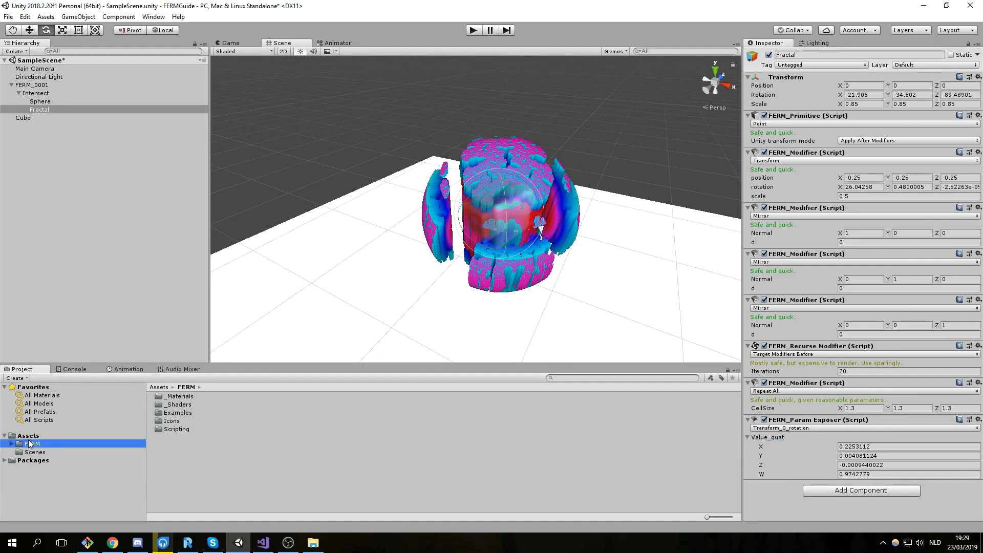
right_click(196, 453)
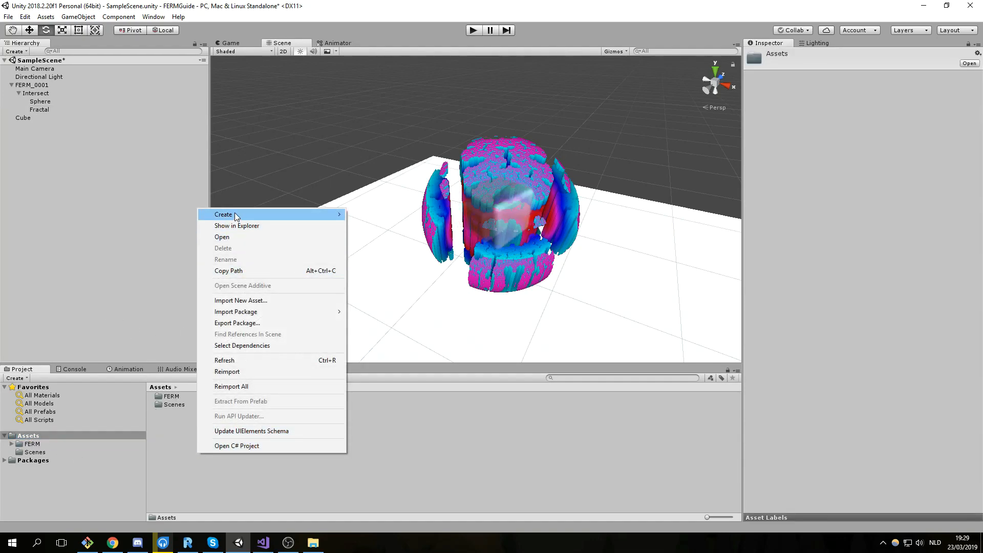
mouse_move(235, 214)
left_click(400, 415)
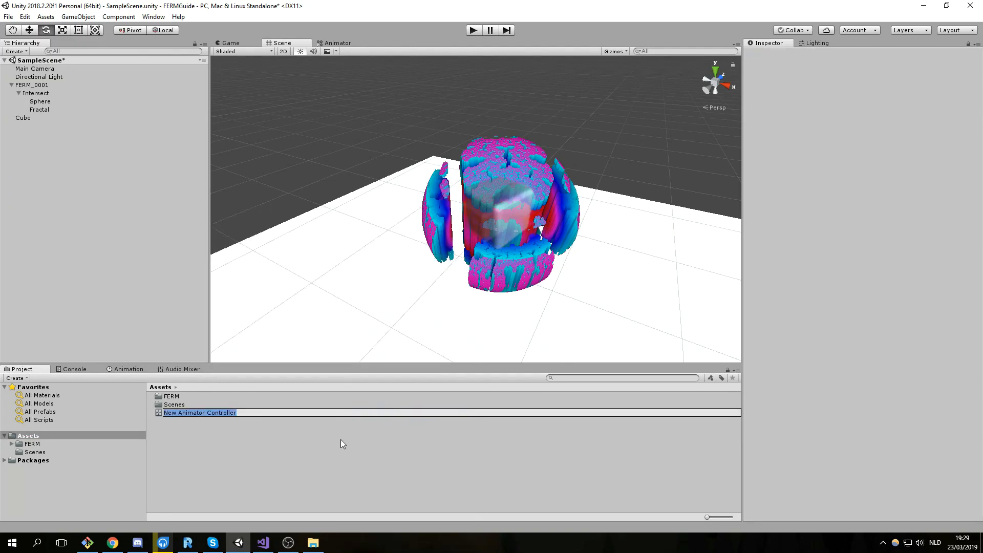
type("Anim")
key("Return")
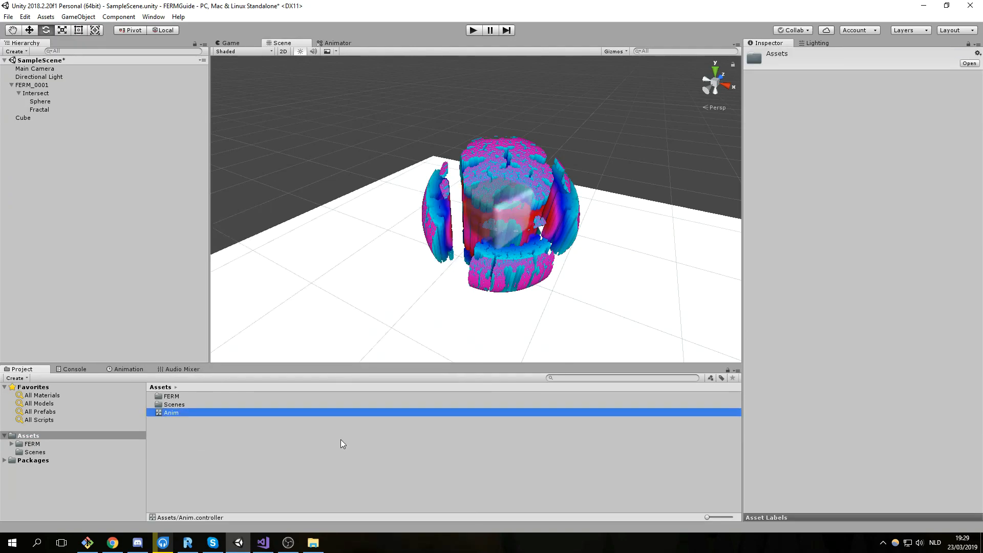
right_click(342, 443)
mouse_move(401, 202)
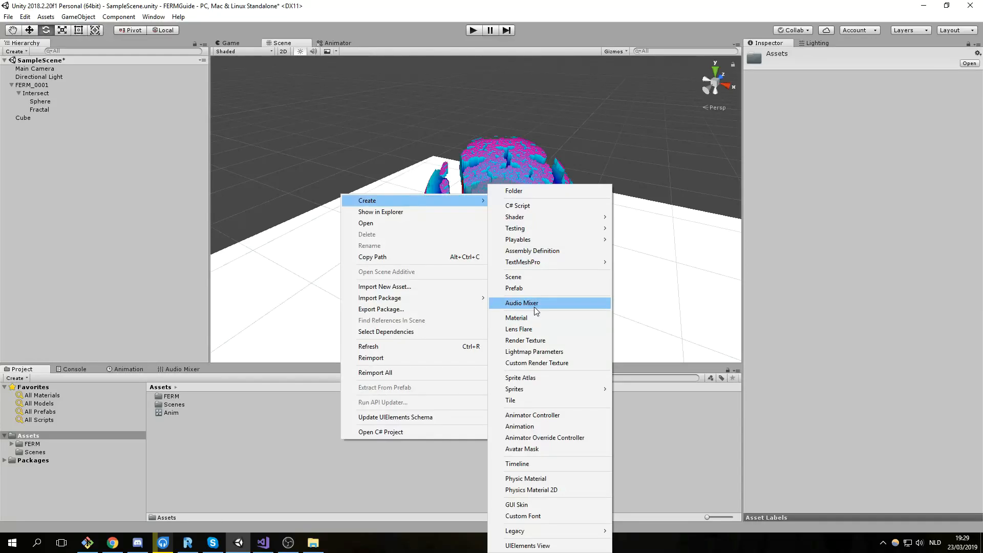
left_click(531, 419)
key("Return")
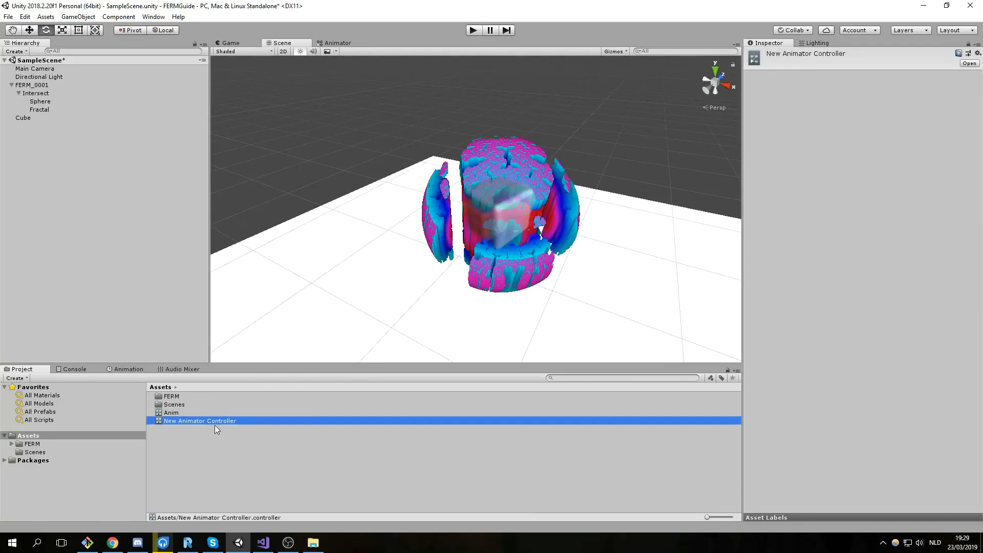
key("Delete")
left_click(510, 295)
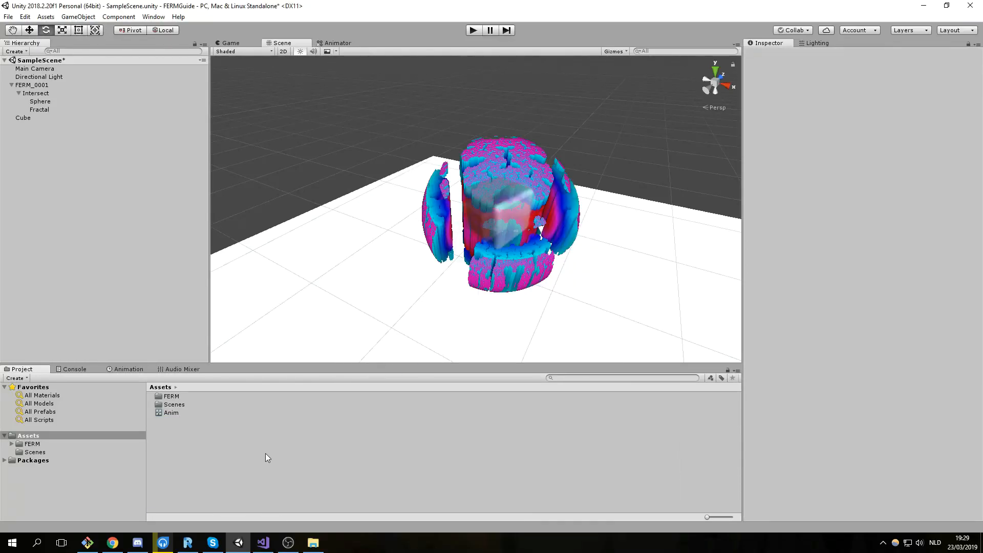
Create an Anim animation clip and make it the default state in the Anim controller graph.
right_click(272, 453)
mouse_move(305, 217)
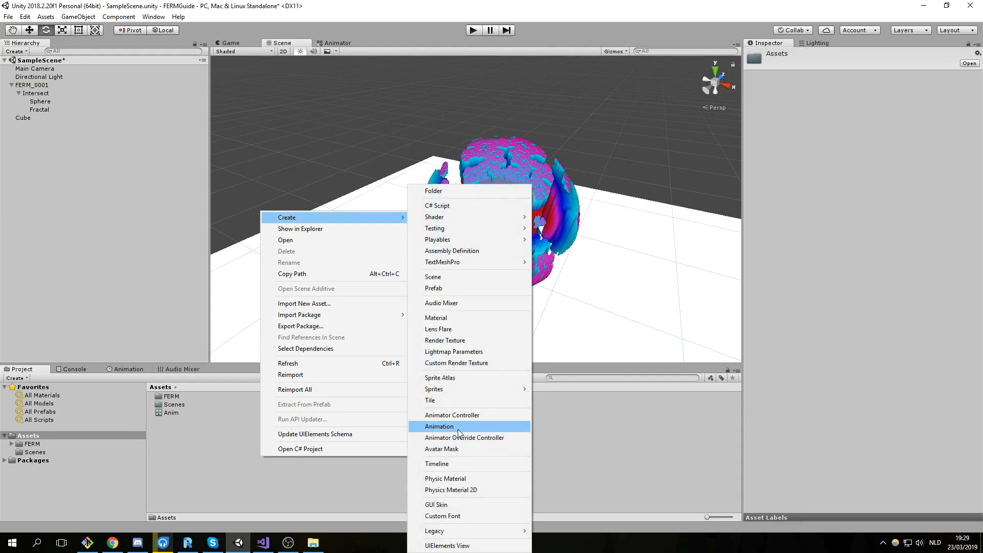
left_click(463, 427)
type("Anim")
key("Return")
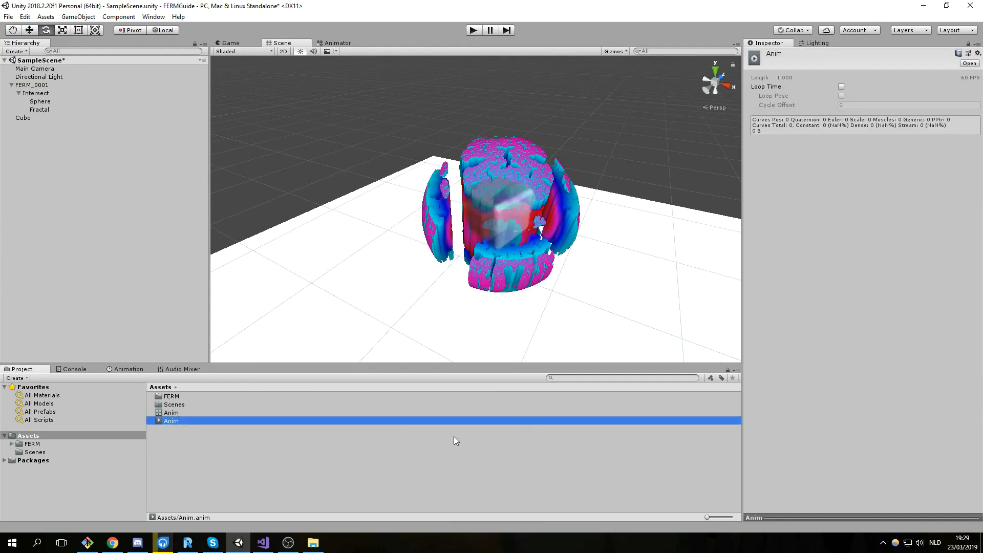
left_click(204, 412)
left_click(348, 43)
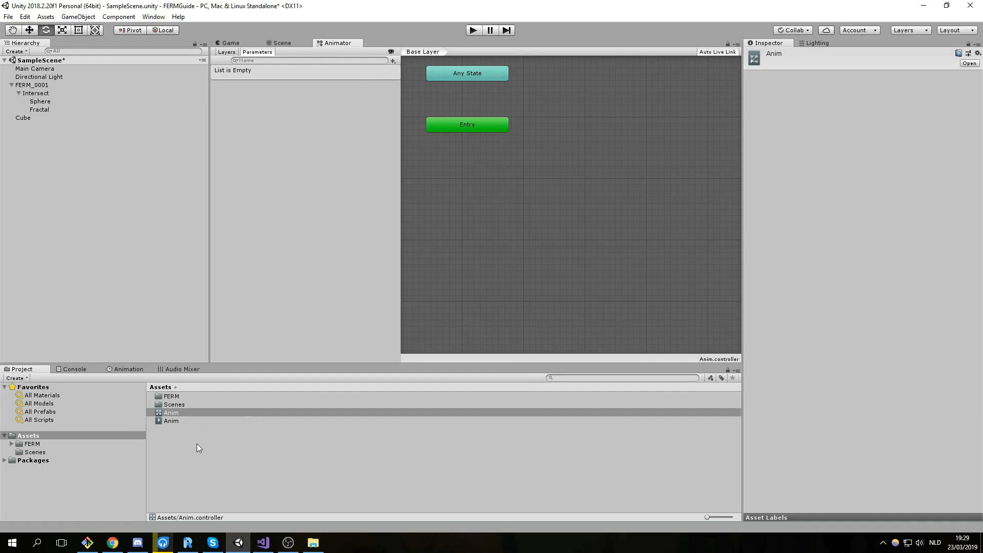
left_click_drag(378, 292, 590, 225)
Add an Animator component to the Fractal object.
left_click(282, 43)
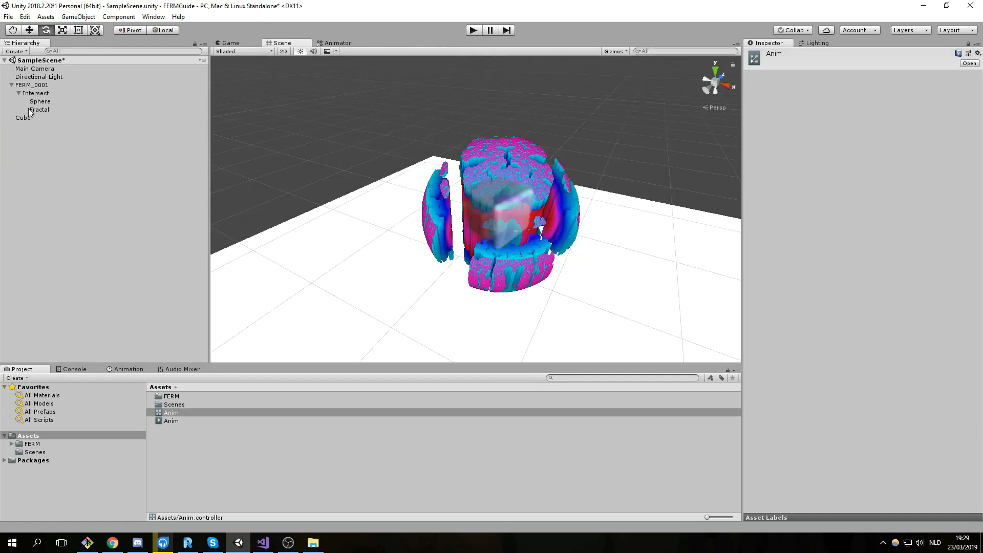
left_click(32, 109)
left_click(23, 118)
left_click(865, 357)
type("Animat")
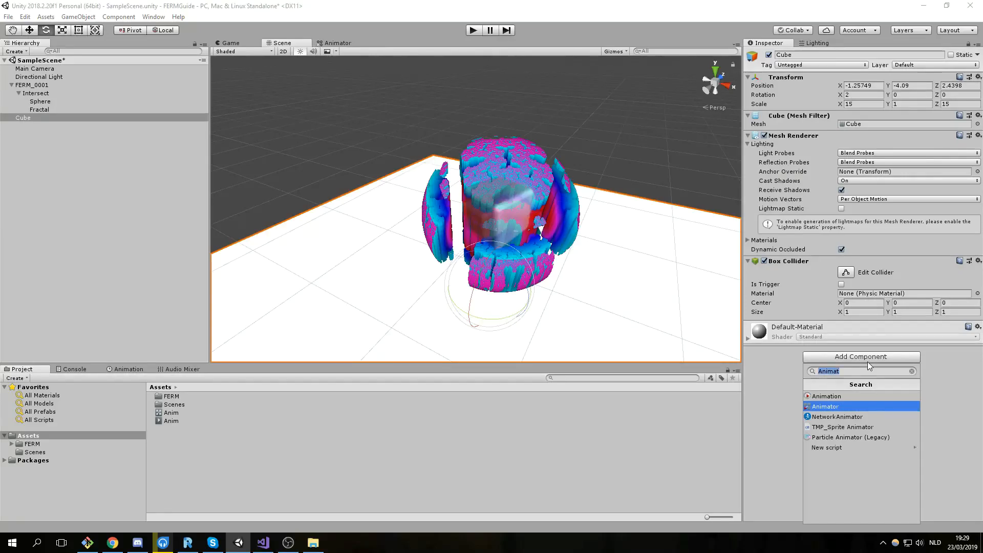
key("Escape")
left_click(51, 110)
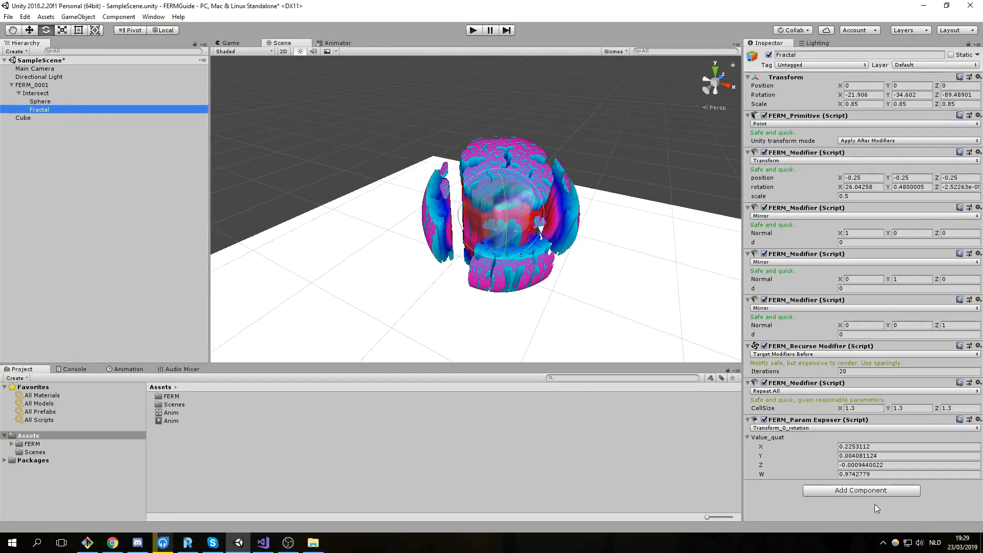
left_click(869, 490)
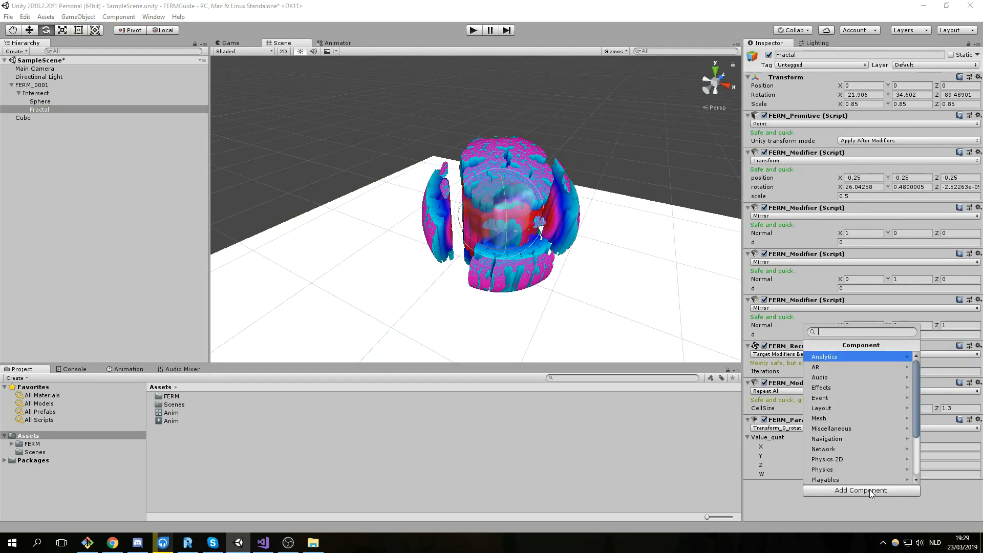
type("Animator")
key("Return")
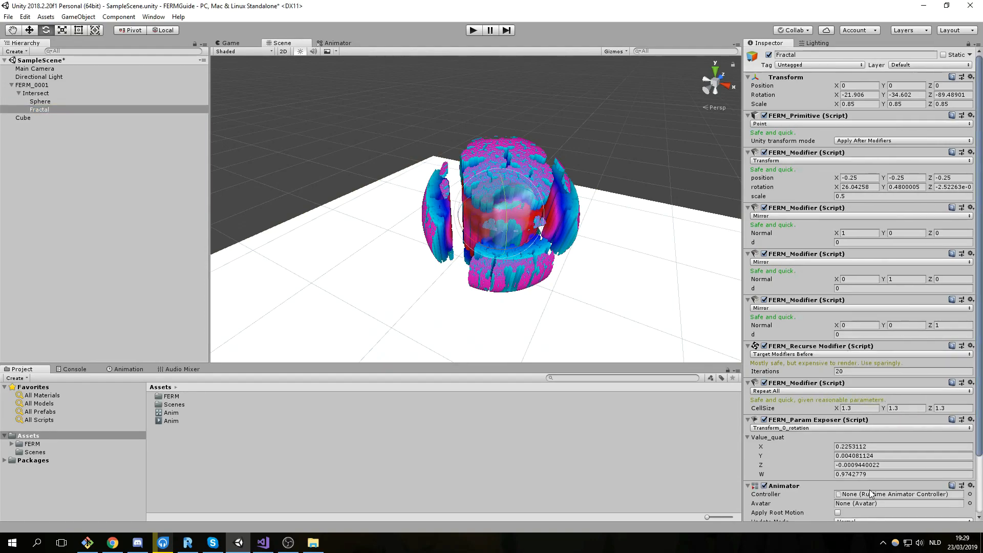
Assign the Anim controller to the Fractal's Animator and open the Animation window.
scroll(870, 493, "down", 3)
left_click_drag(941, 443, 925, 430)
left_click(123, 369)
Start recording and key Value_quat near the clip's end with X 0, Y 1, Z 0, W 0.
left_click(33, 378)
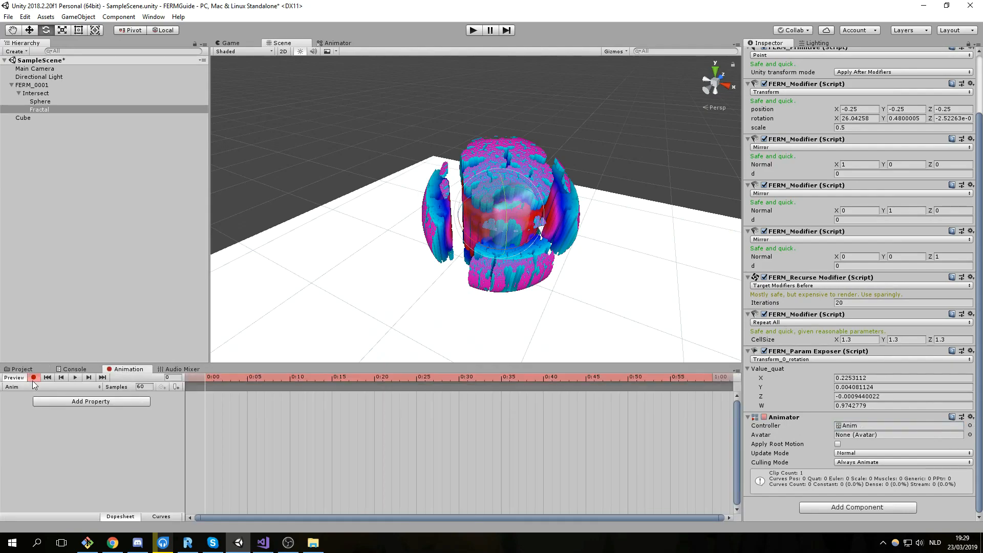
left_click(859, 378)
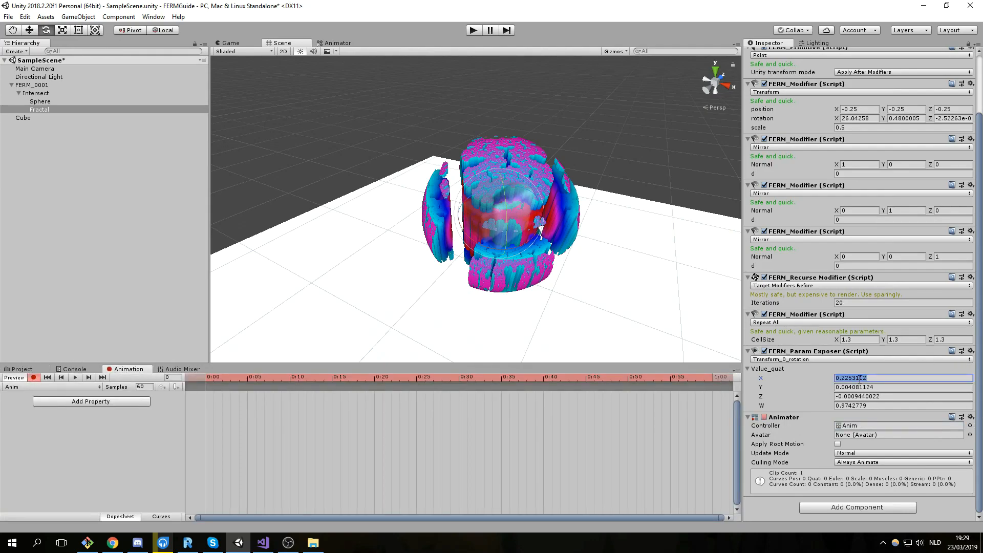
type("0")
left_click_drag(290, 379, 648, 391)
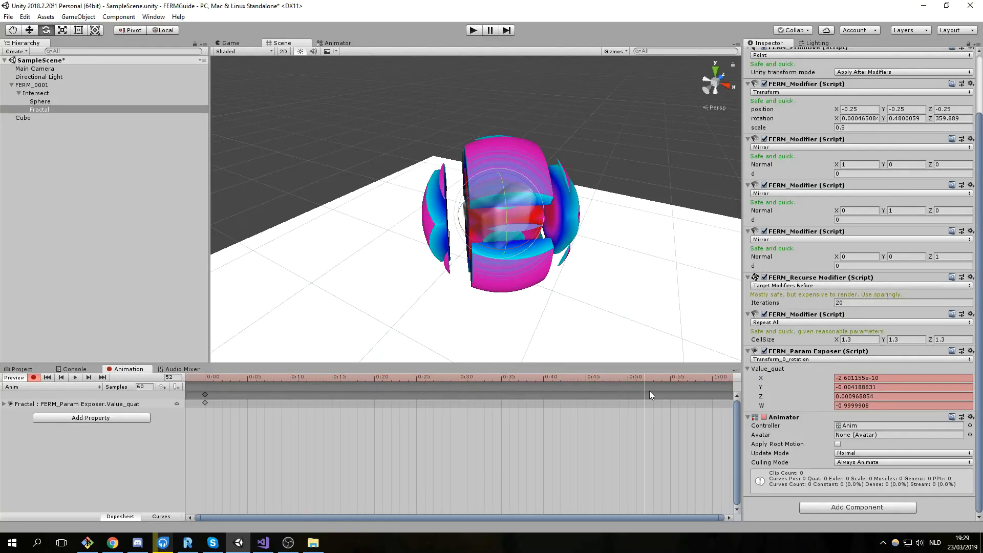
left_click(889, 385)
type("1")
left_click(868, 397)
type("0")
key("Tab")
type("0")
key("Return")
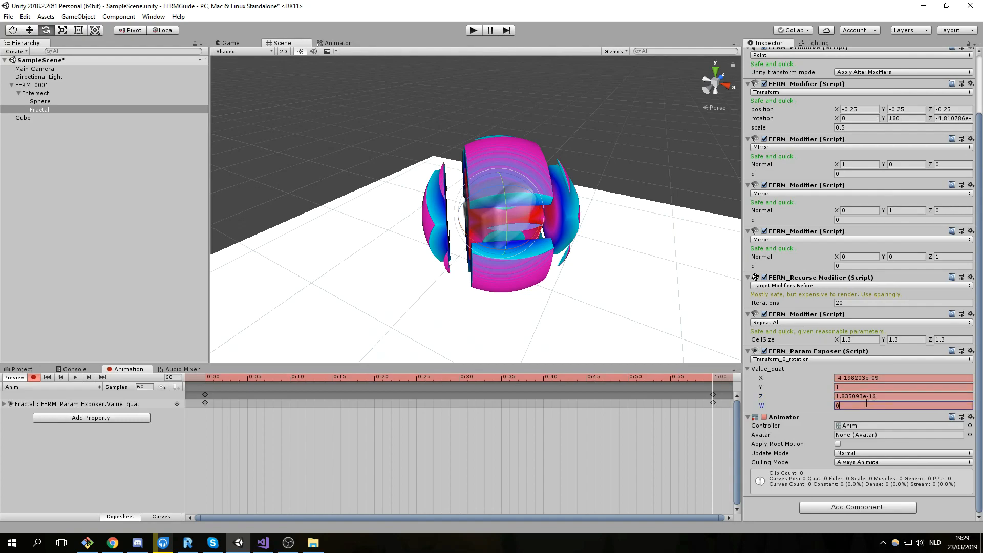
left_click(867, 387)
left_click_drag(699, 377, 730, 414)
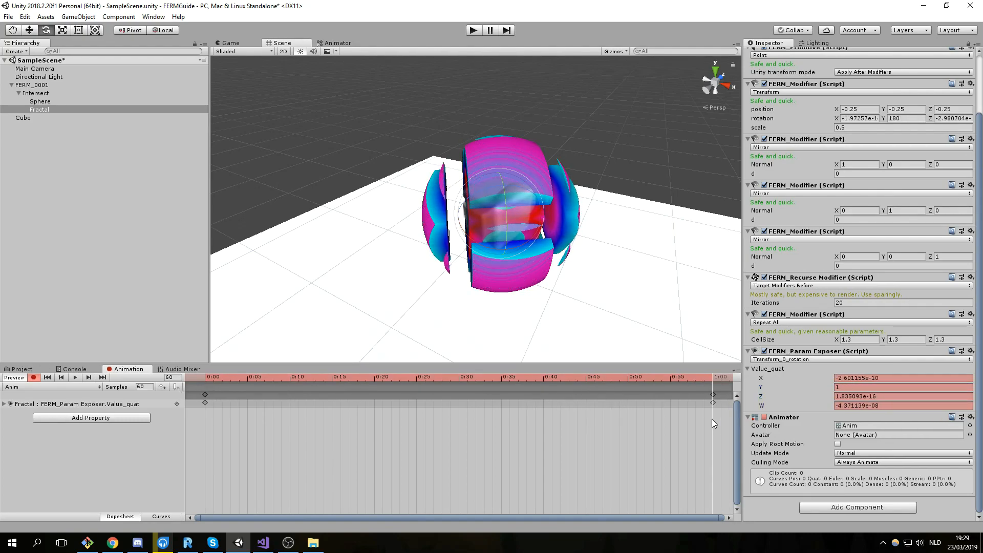
Move the playhead to the clip start and key the Value_quat values there.
left_click(866, 396)
type("1")
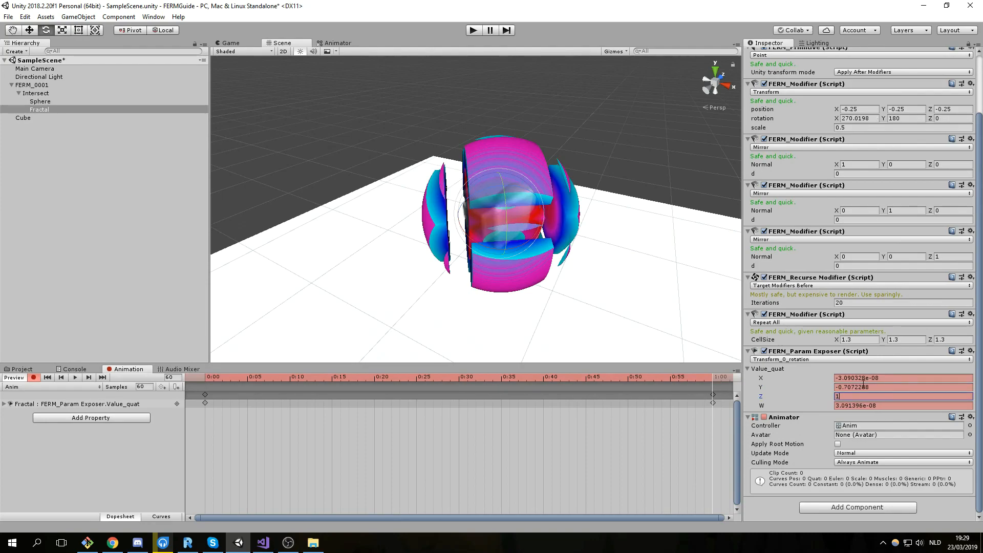
type("0")
left_click(866, 405)
type("0")
left_click_drag(715, 379, 144, 382)
type("1")
left_click(864, 387)
type("0")
left_click_drag(864, 378, 865, 399)
type("0")
At frame 30, key Value_quat Y, Z and W to 0.5.
left_click_drag(416, 381, 459, 396)
left_click(865, 391)
type(".5")
left_click(865, 398)
type(".5")
left_click(866, 406)
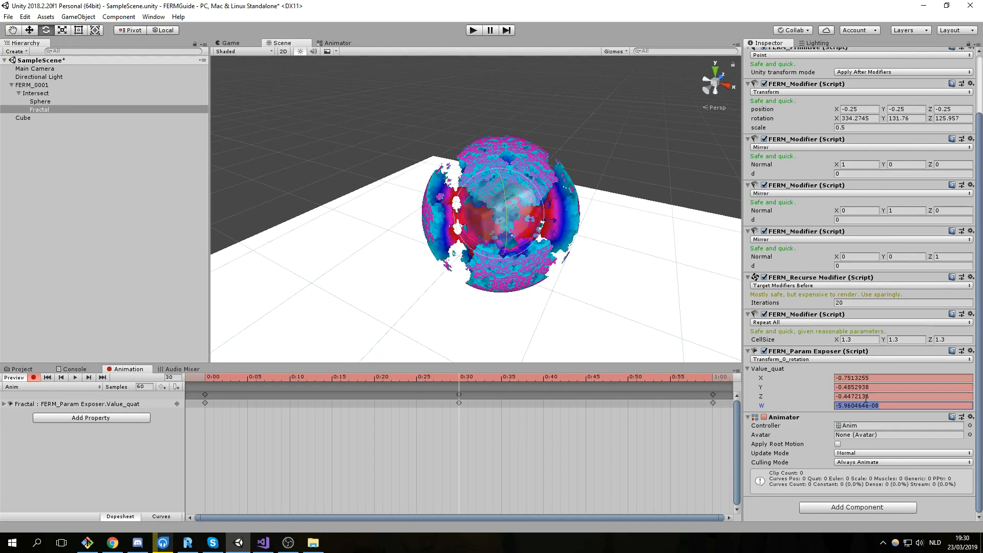
type(".5")
Key Value_quat Y and Z to 0.5 at 1:00, then scrub and play back the rotation.
left_click_drag(472, 378, 714, 407)
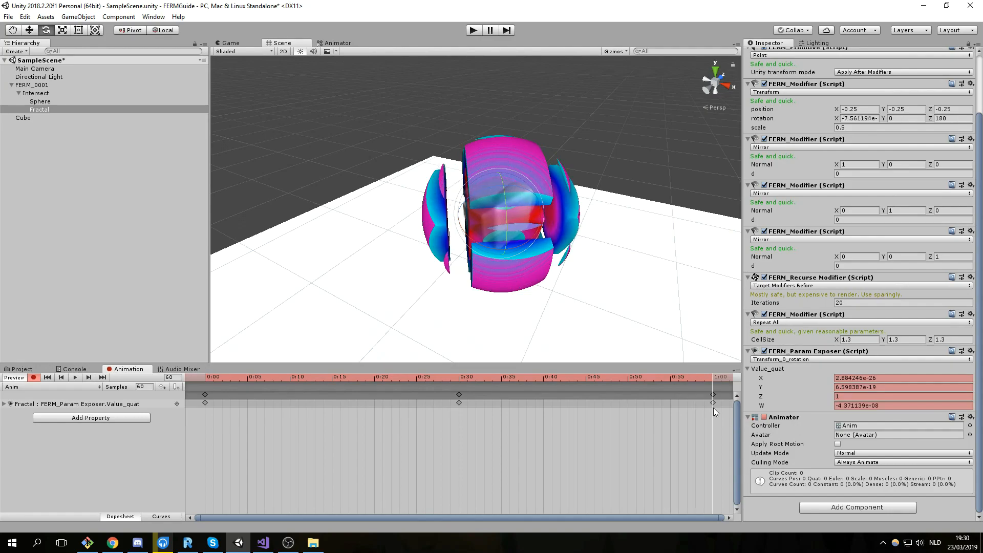
left_click(859, 387)
type(".5")
left_click(859, 397)
type(".5")
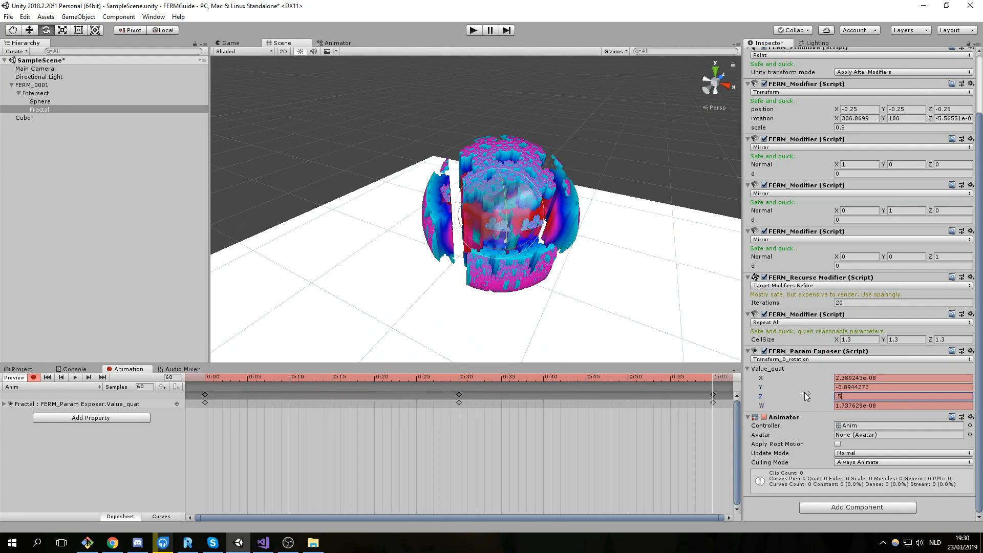
mouse_move(706, 414)
left_mouse_down()
mouse_move(727, 394)
mouse_move(610, 383)
mouse_move(97, 383)
left_mouse_up()
left_click_drag(220, 378, 142, 413)
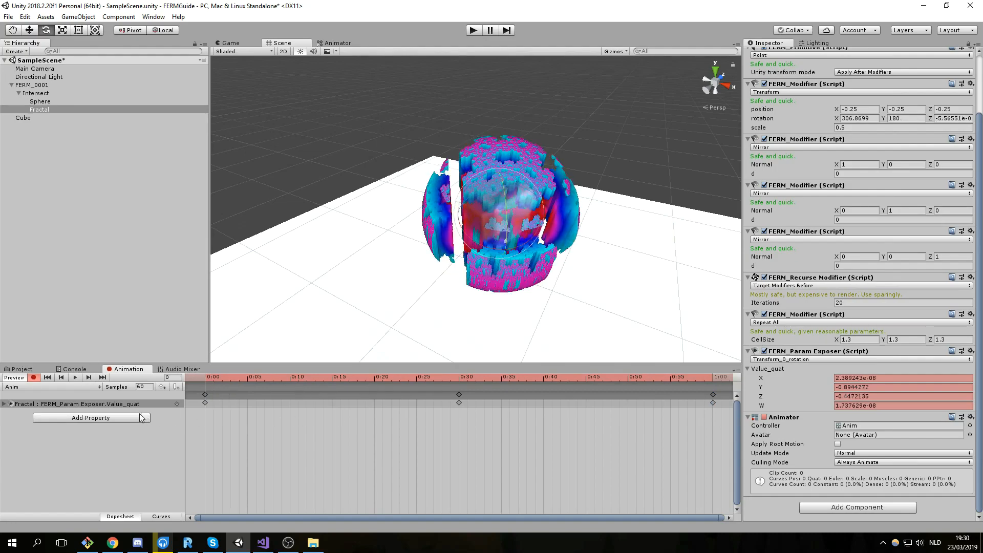
left_click(75, 378)
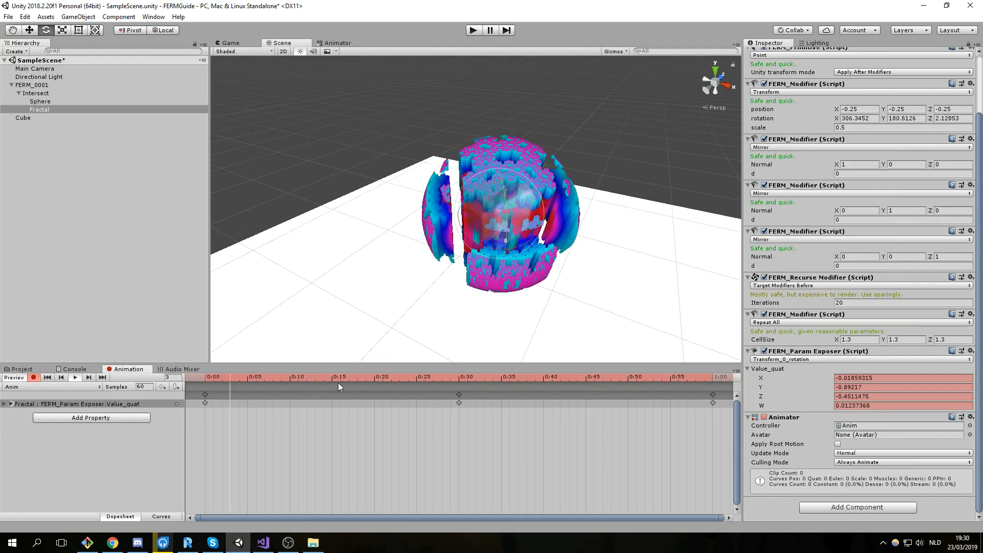
Stop the preview and drag the last keyframe later to slow the rotation.
scroll(305, 462, "down", 5)
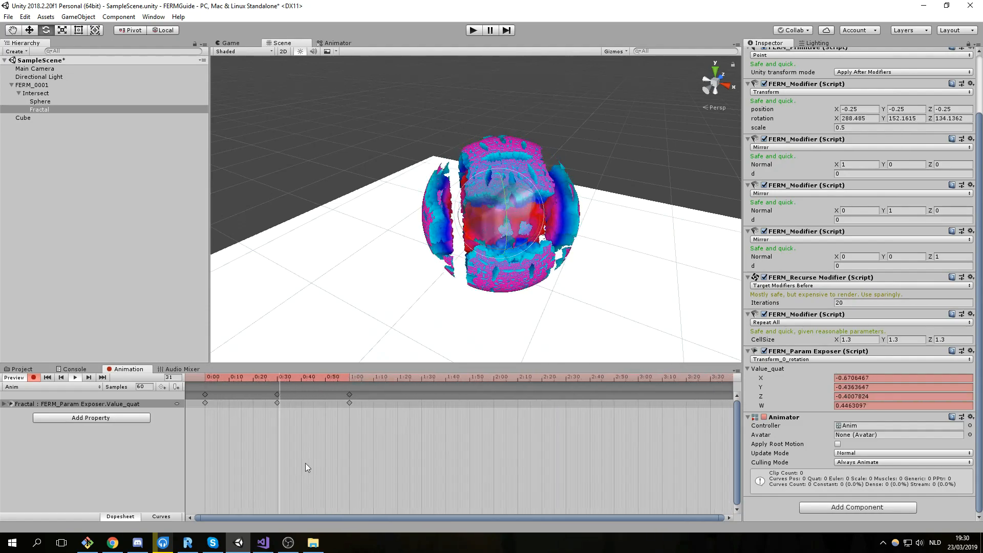
left_click(74, 377)
left_click(349, 394)
left_click_drag(559, 405, 693, 403)
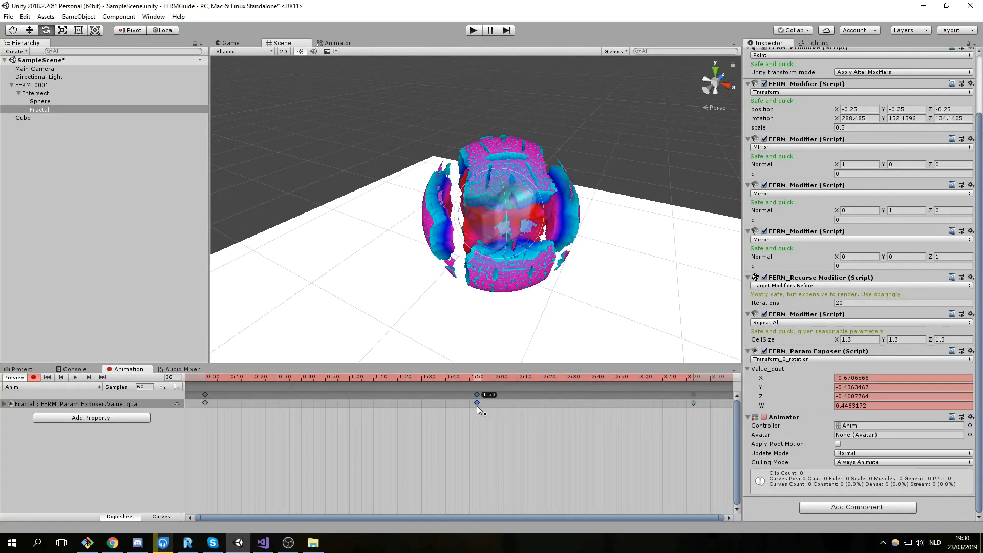
Enable Loop Time on the Anim clip, save the scene with Ctrl+S, and enter play mode.
left_click(21, 368)
left_click(171, 420)
left_click(841, 86)
left_click(69, 211)
key("ctrl+s")
left_click(473, 31)
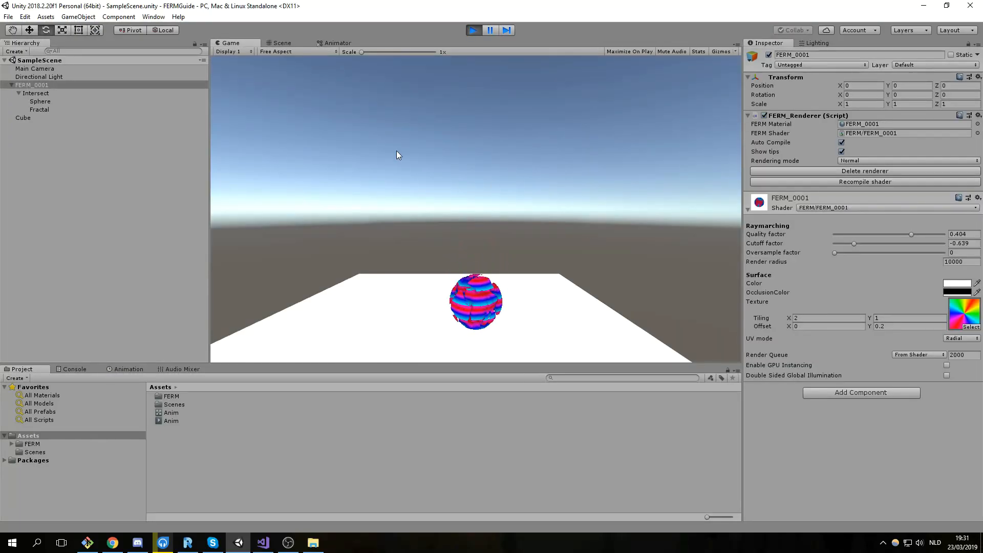
During play, free-rotate the Cube floor in the Scene view to roughly -4.687, 83.07, 10.175.
left_click(276, 42)
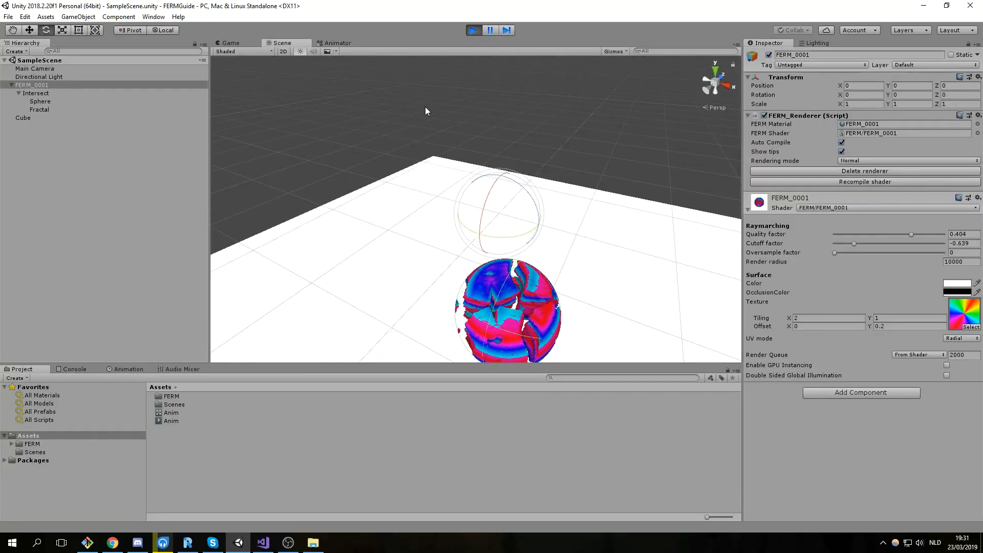
left_click(122, 118)
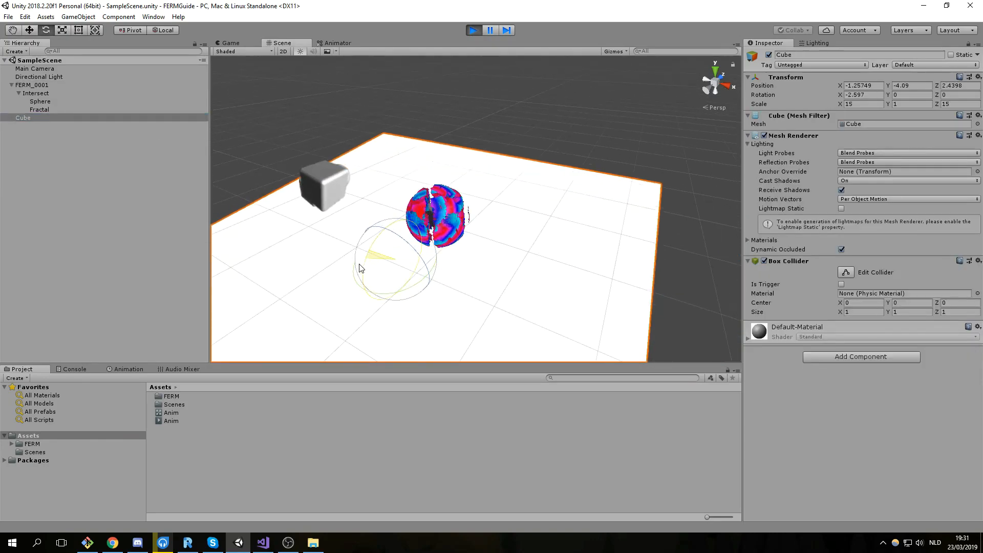
left_click_drag(359, 267, 412, 259)
scroll(475, 230, "down", 3)
middle_click_drag(475, 229, 520, 179)
left_click_drag(469, 203, 467, 189)
scroll(514, 234, "down", 2)
middle_click_drag(515, 234, 460, 265)
left_click_drag(411, 225, 365, 235)
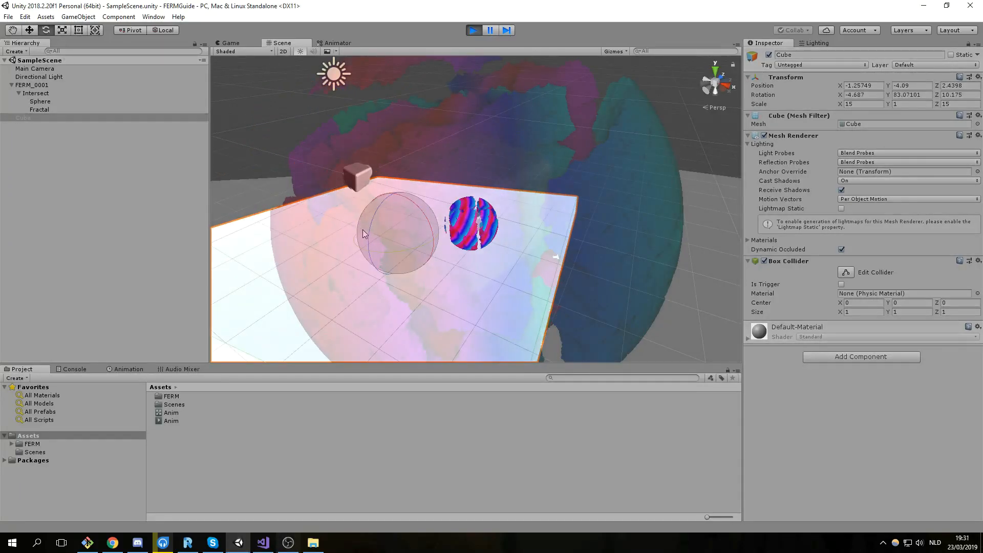